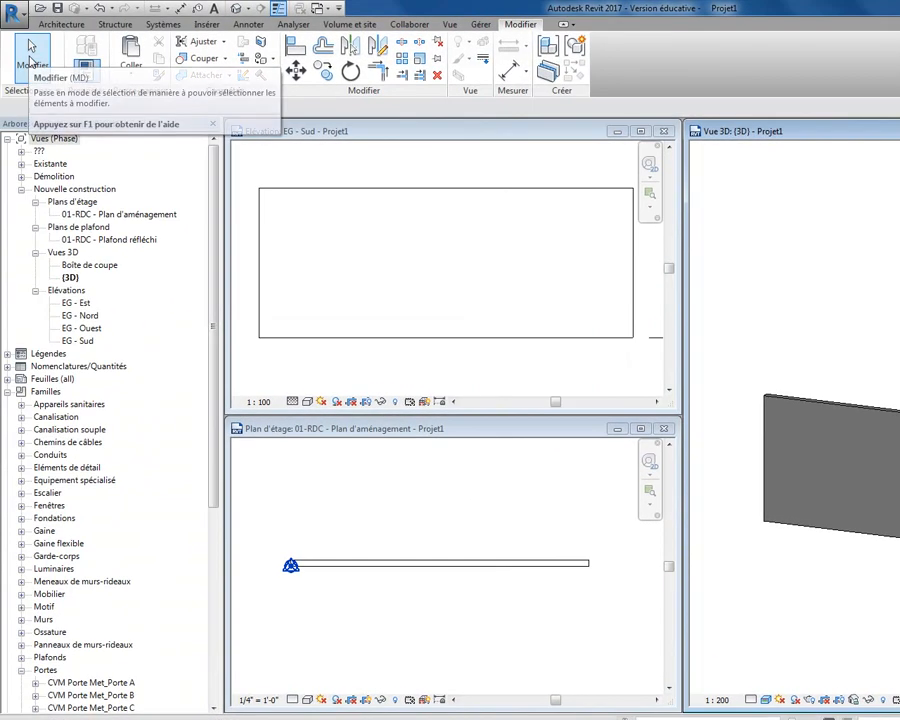
Step: Split the wall about 4' from its left end and shorten the right segment to about 12'-4", leaving a gap
left_click(400, 47)
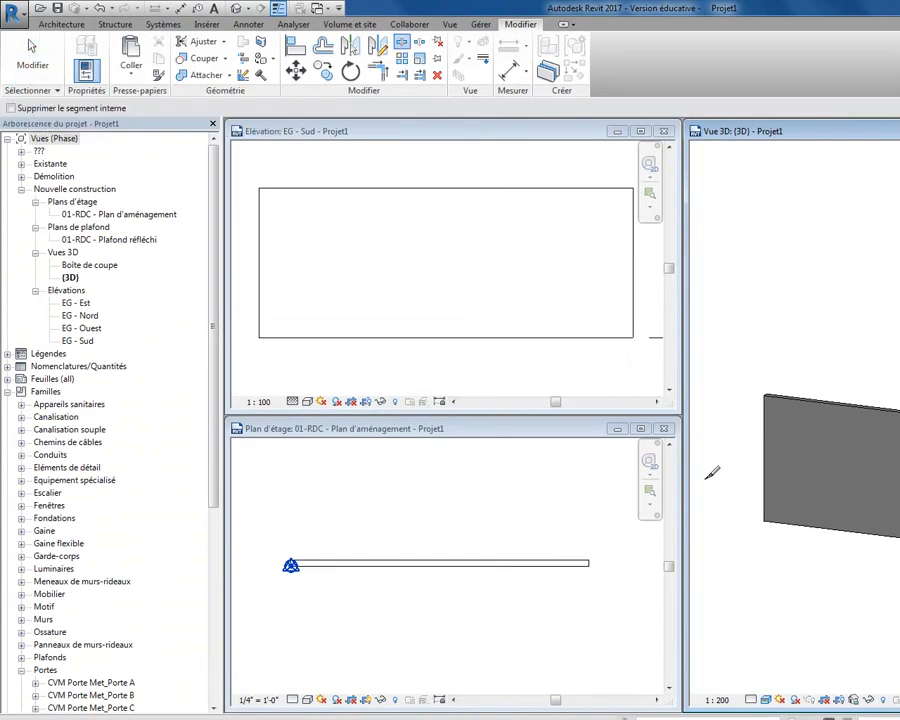
left_click(831, 519)
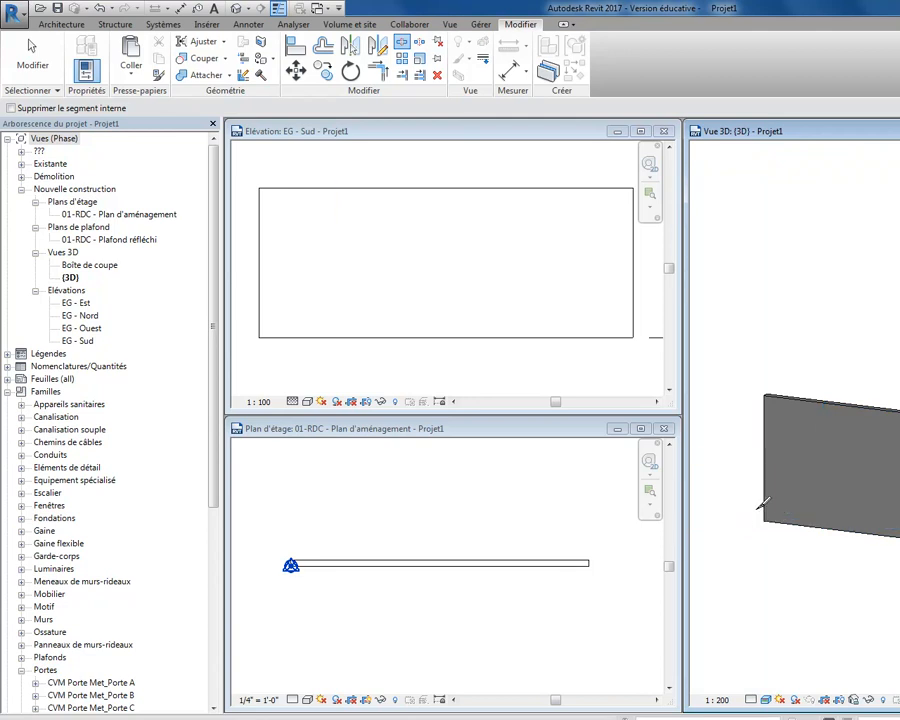
key("Escape")
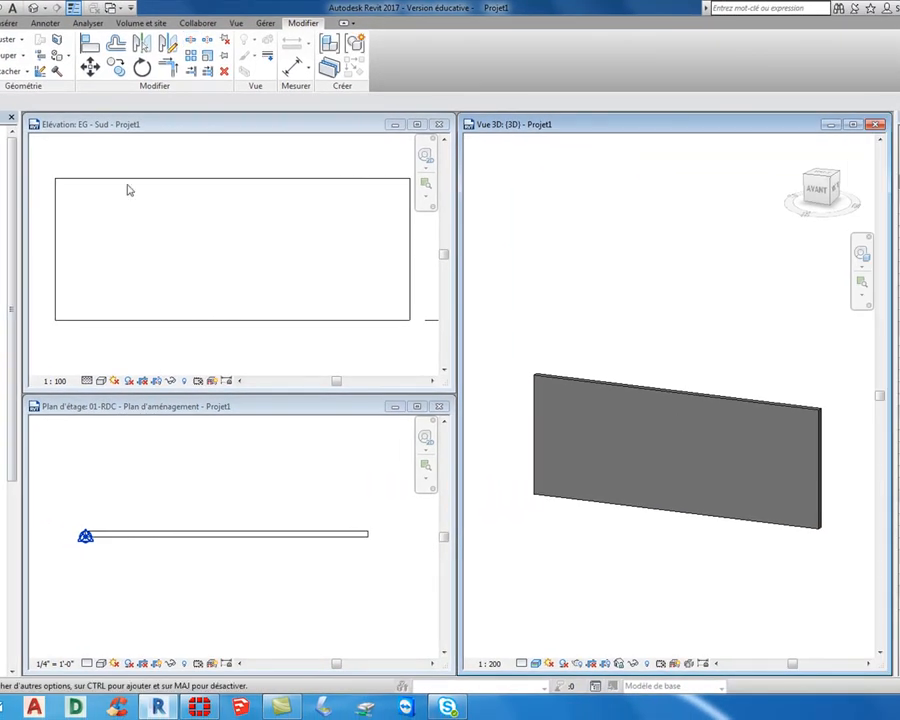
left_click(677, 516)
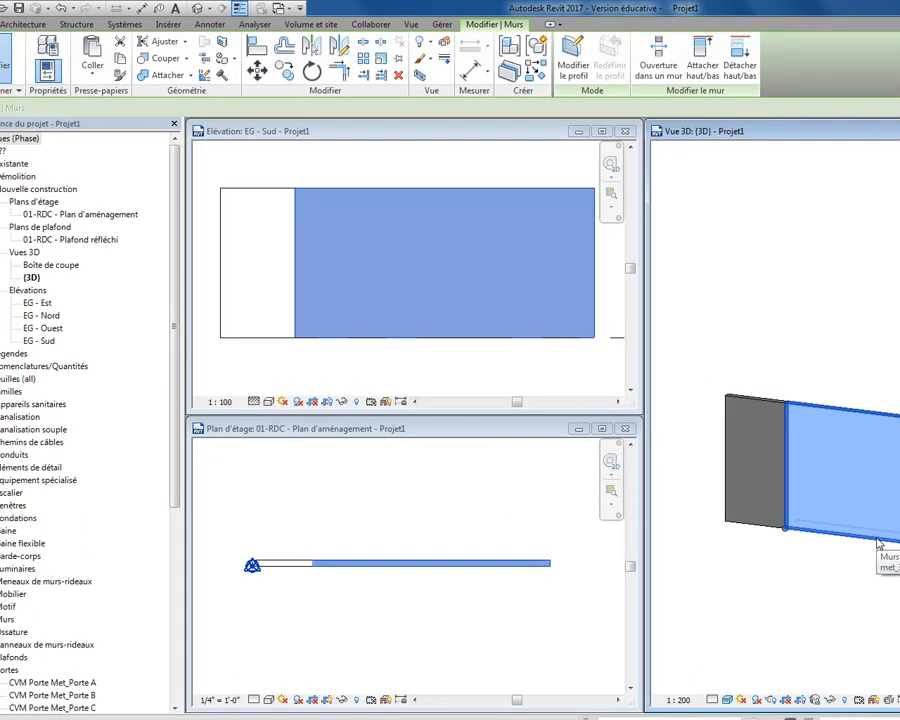
left_click_drag(785, 529, 846, 537)
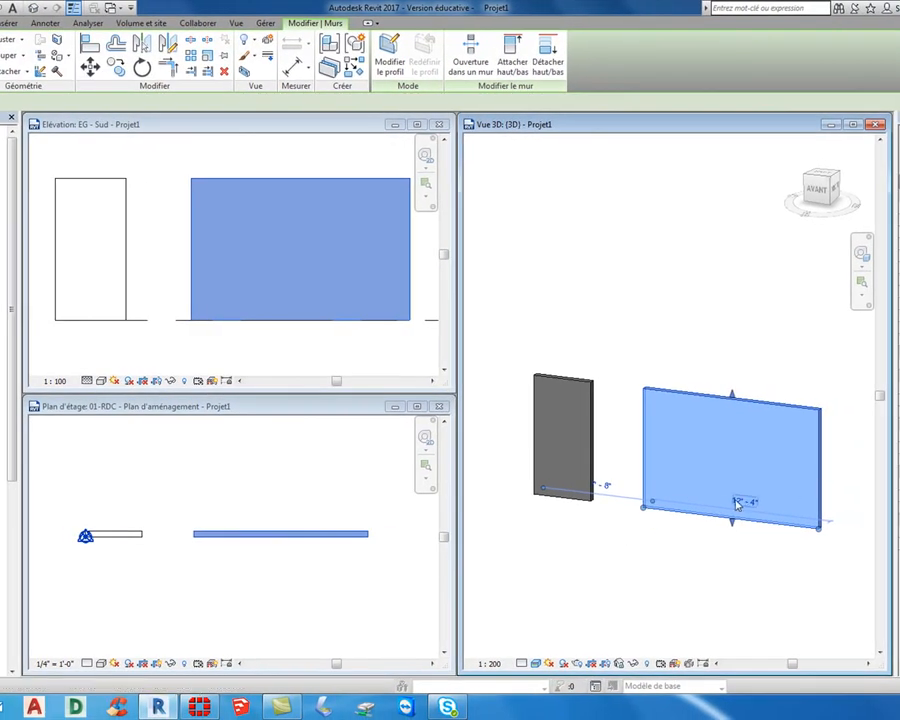
Step: Set the right wall segment's length to 12'
left_click(737, 503)
type("10")
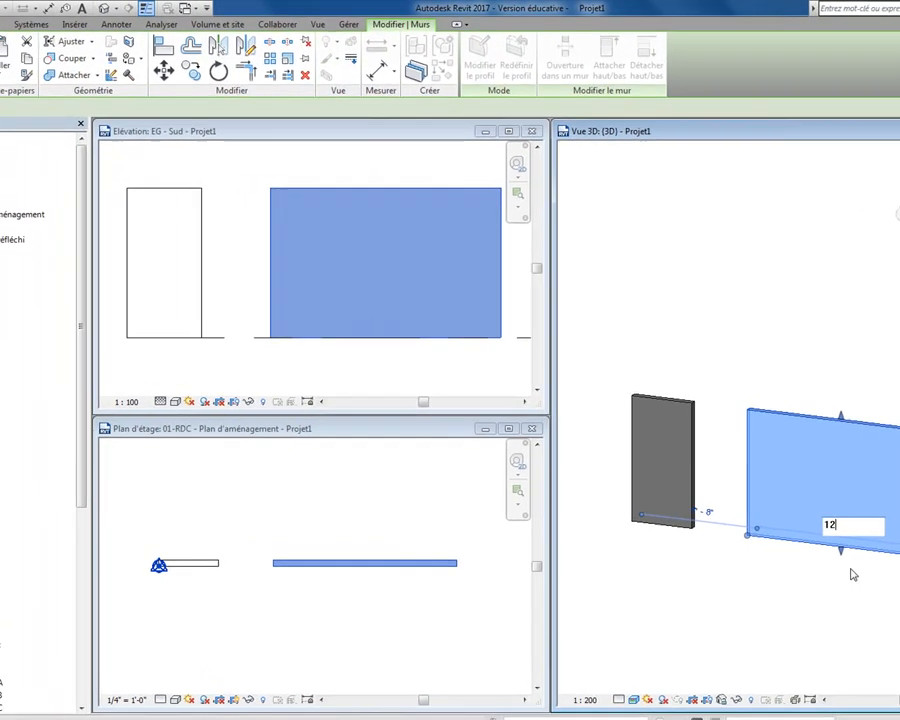
key("Return")
Step: Set the short left wall segment's length to 2' and undo that change
left_click(663, 470)
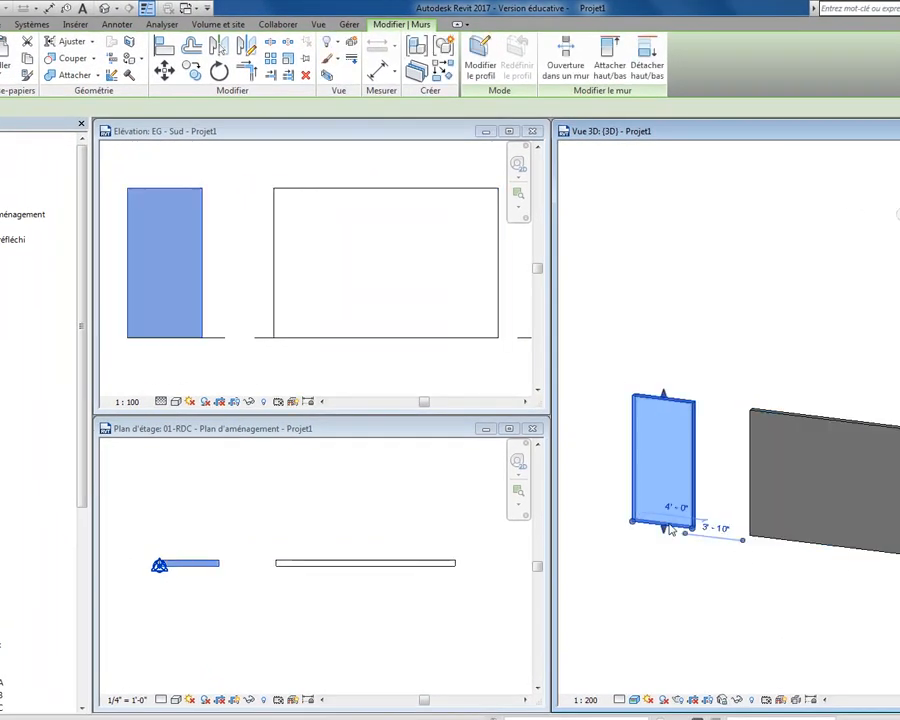
left_click(677, 505)
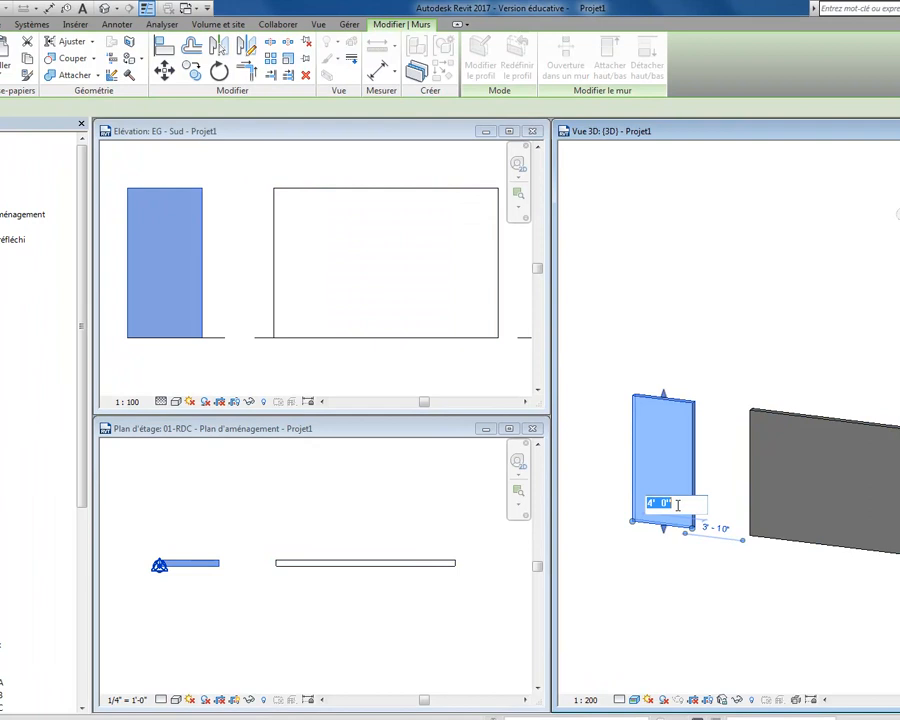
type("2")
key("Return")
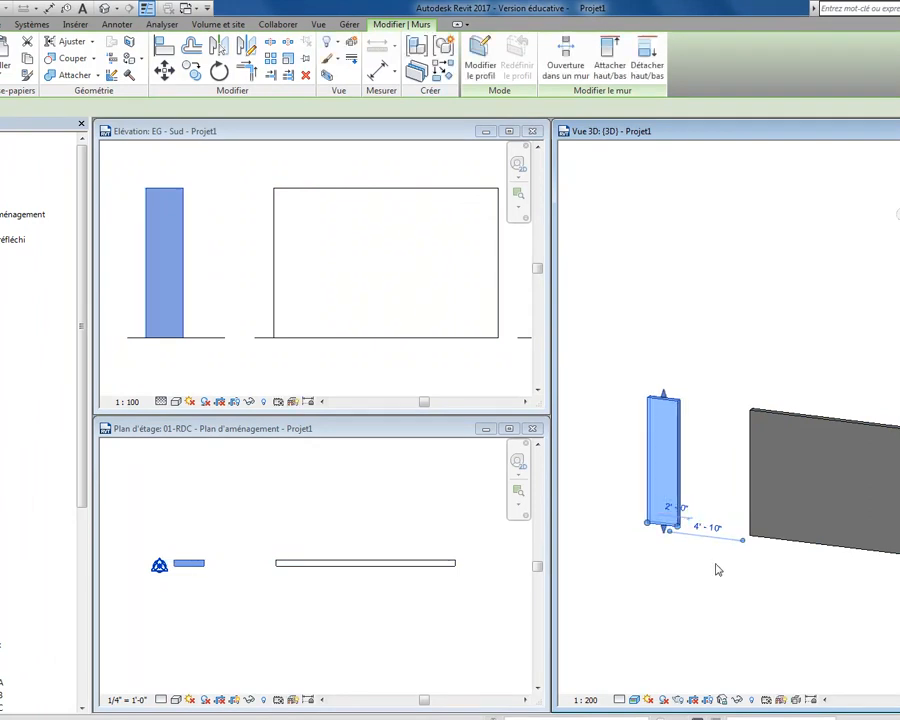
key("ctrl+z")
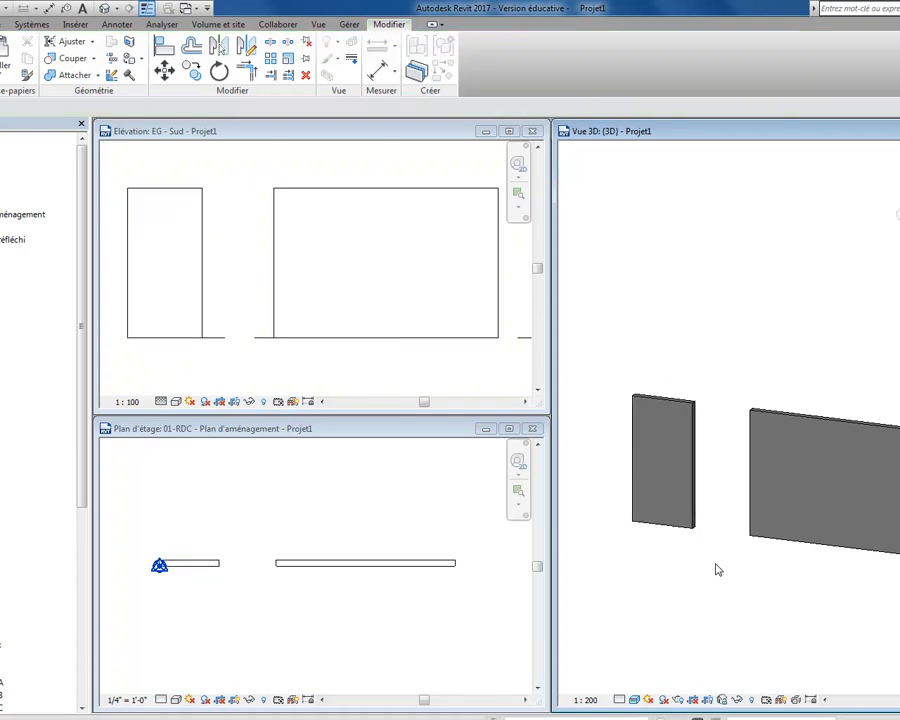
left_click(686, 525)
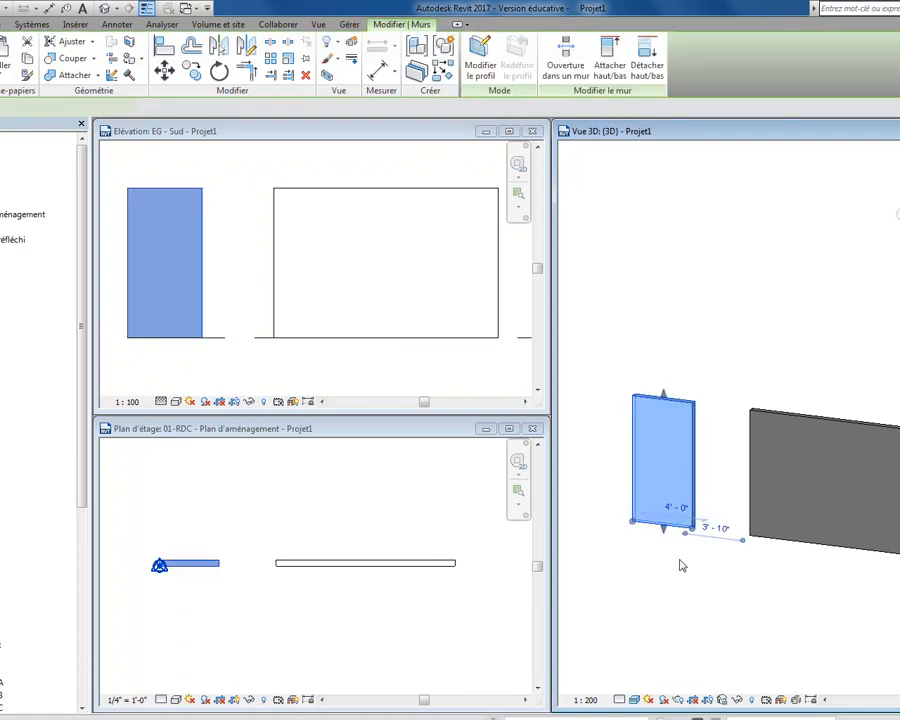
key("Escape")
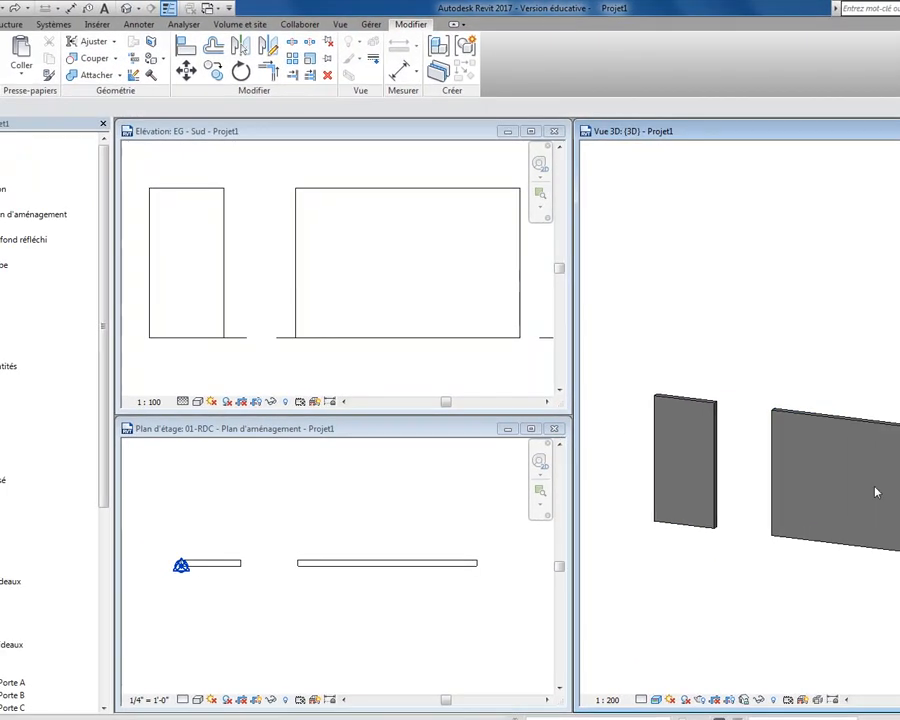
Step: Undo the segment edits and the split to restore the single full-length wall
left_click(822, 531)
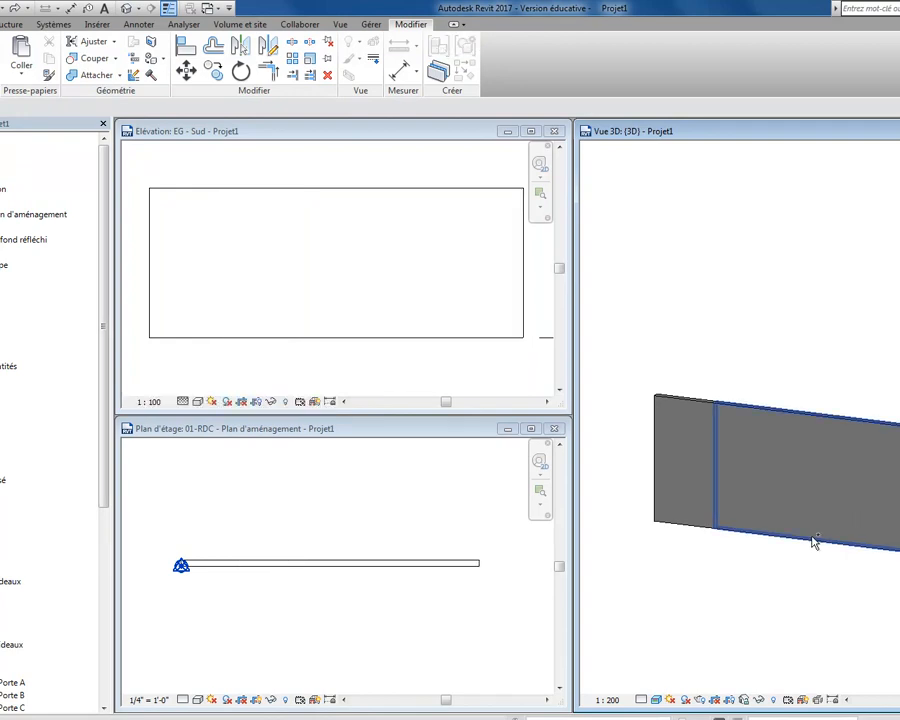
left_click(743, 415)
key("Escape")
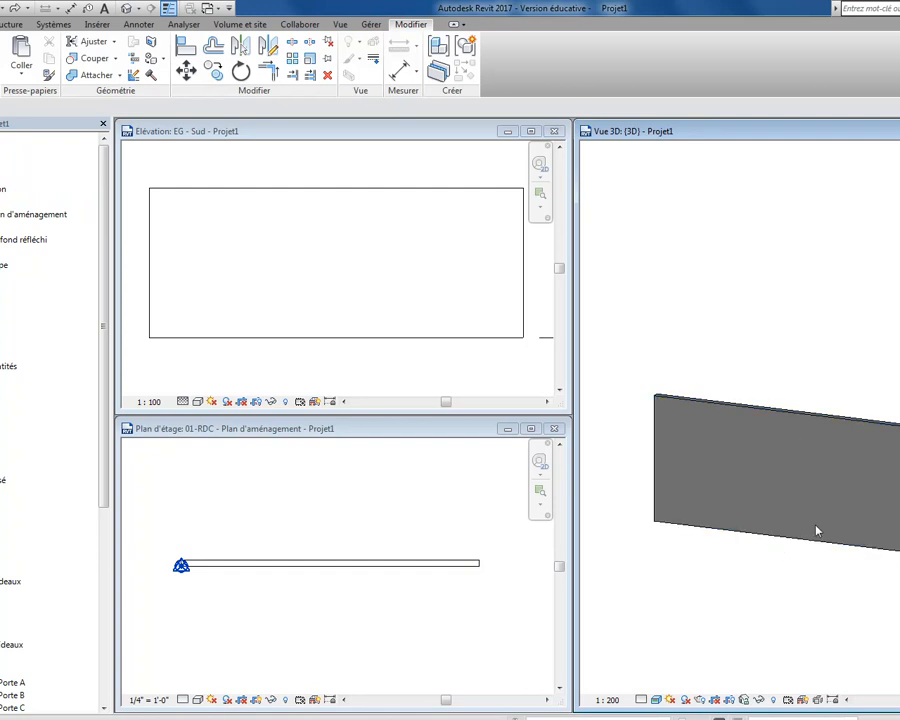
Step: Cut a rectangular wall opening about 8'-8" wide and 5'-7" high at the wall's base, about 4'-4" from its left end
left_click(836, 420)
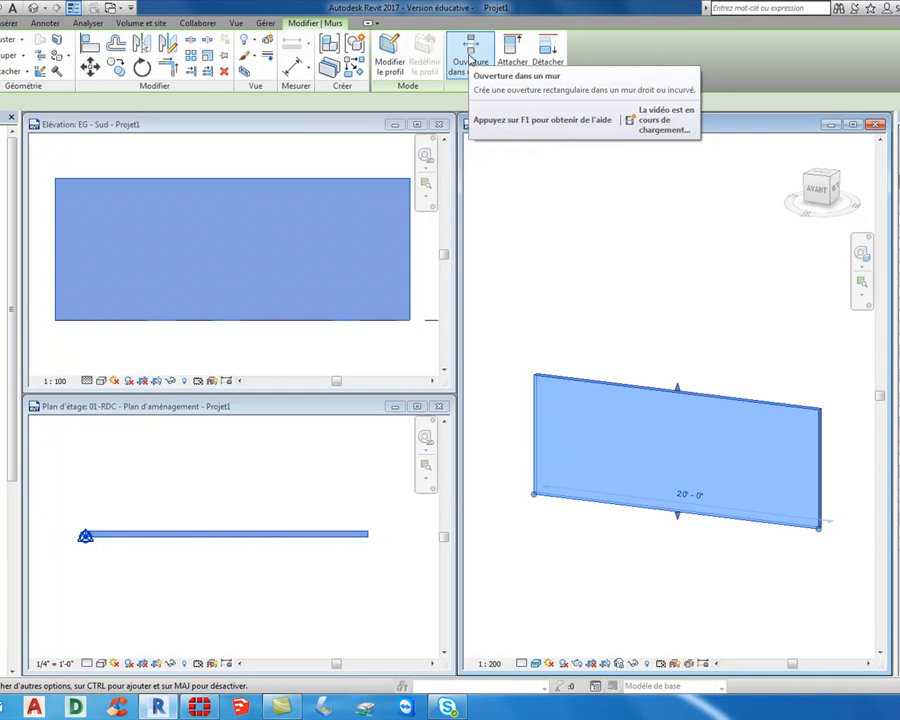
left_click(470, 55)
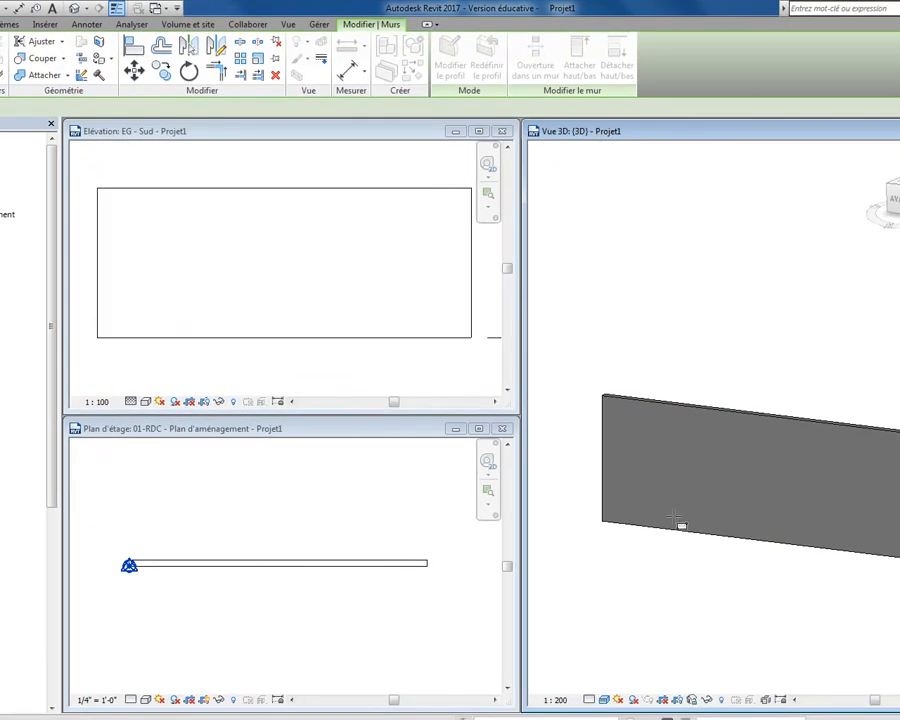
left_click(670, 531)
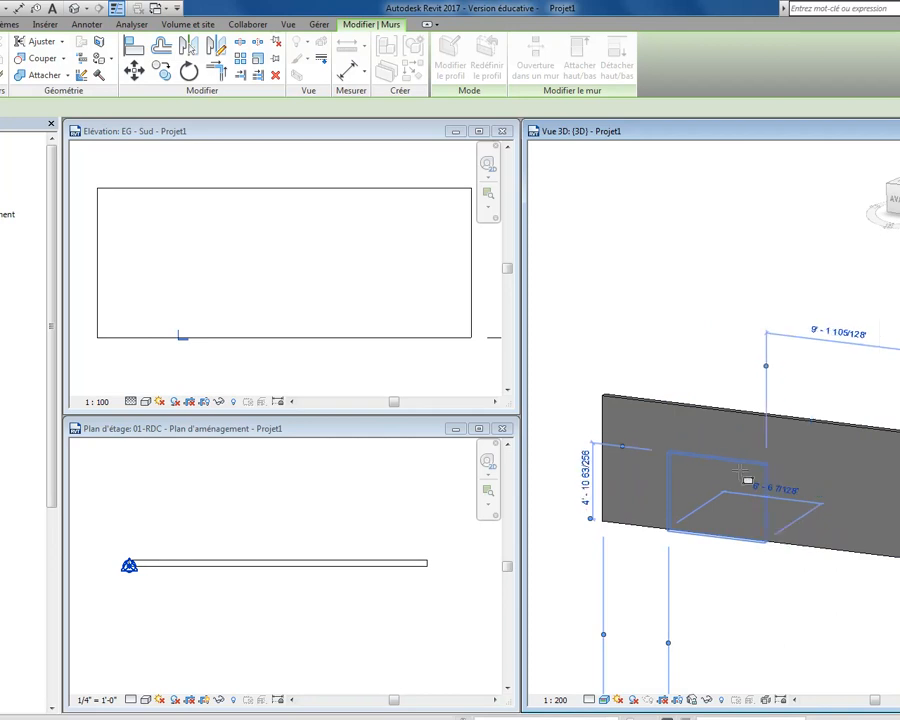
left_click(800, 472)
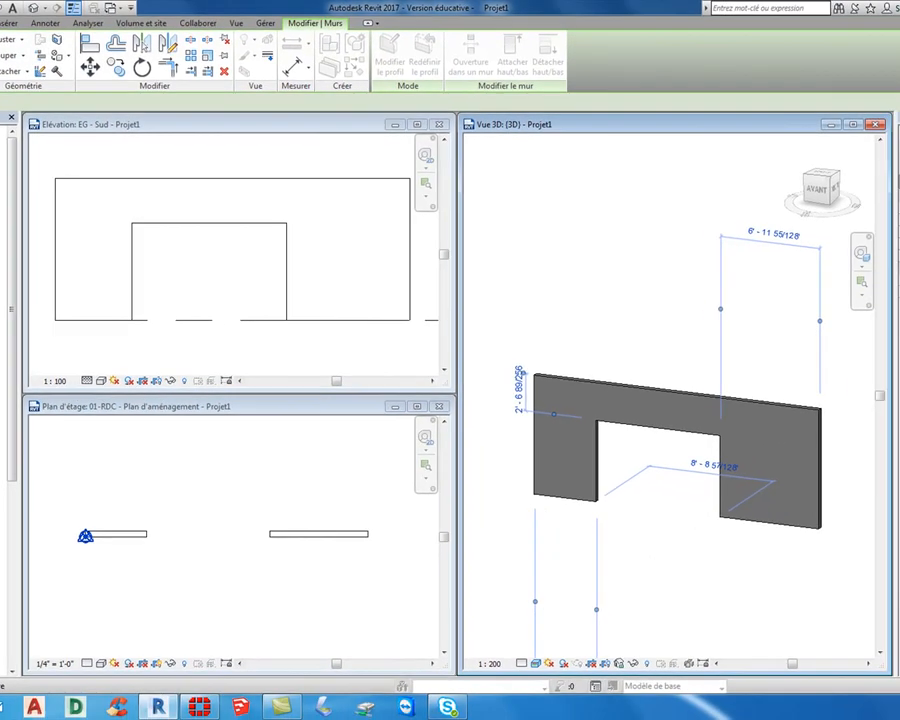
key("Escape")
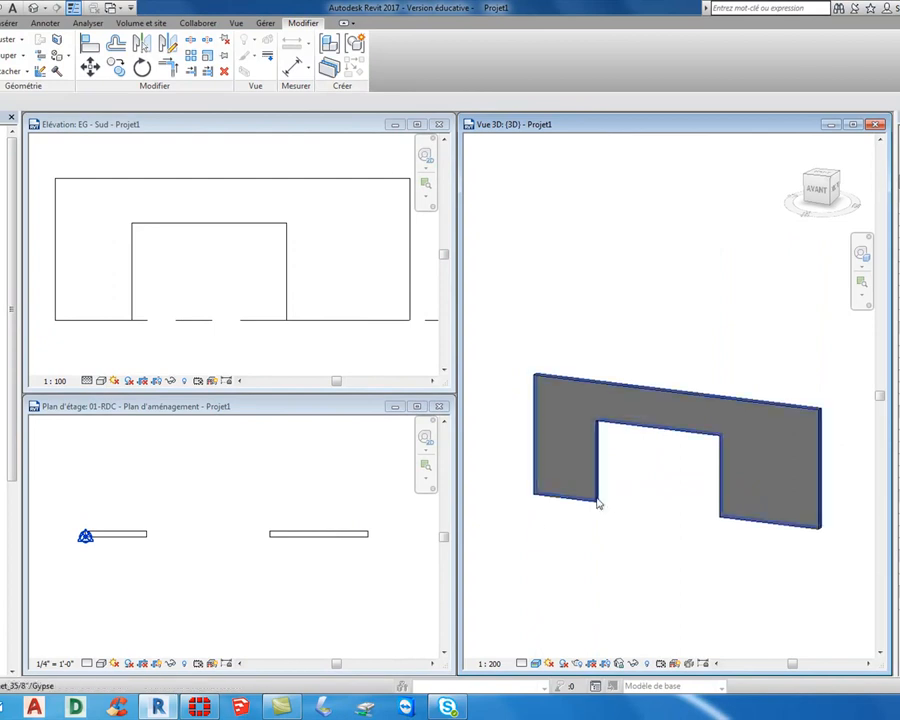
Step: Set the wall opening's bottom offset to 0 and its top offset to 7'
left_click(656, 508)
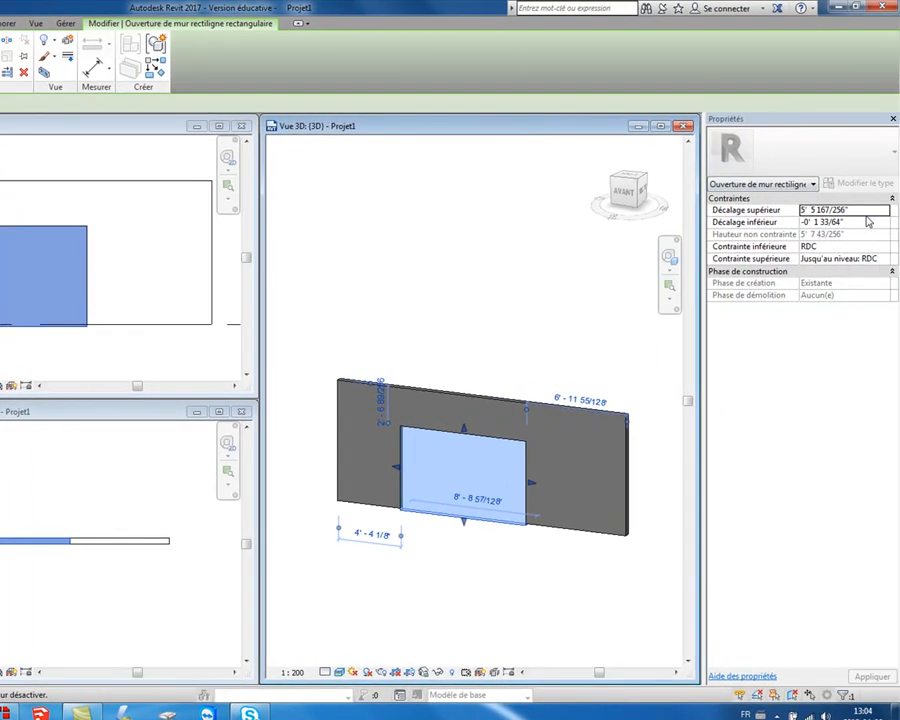
left_click(867, 222)
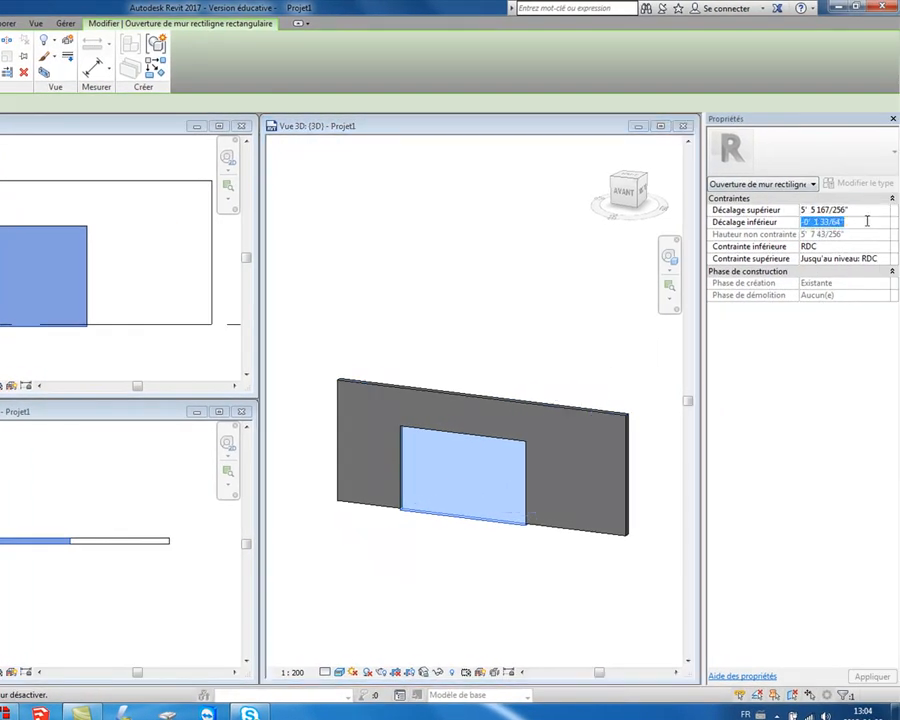
type("0")
key("Return")
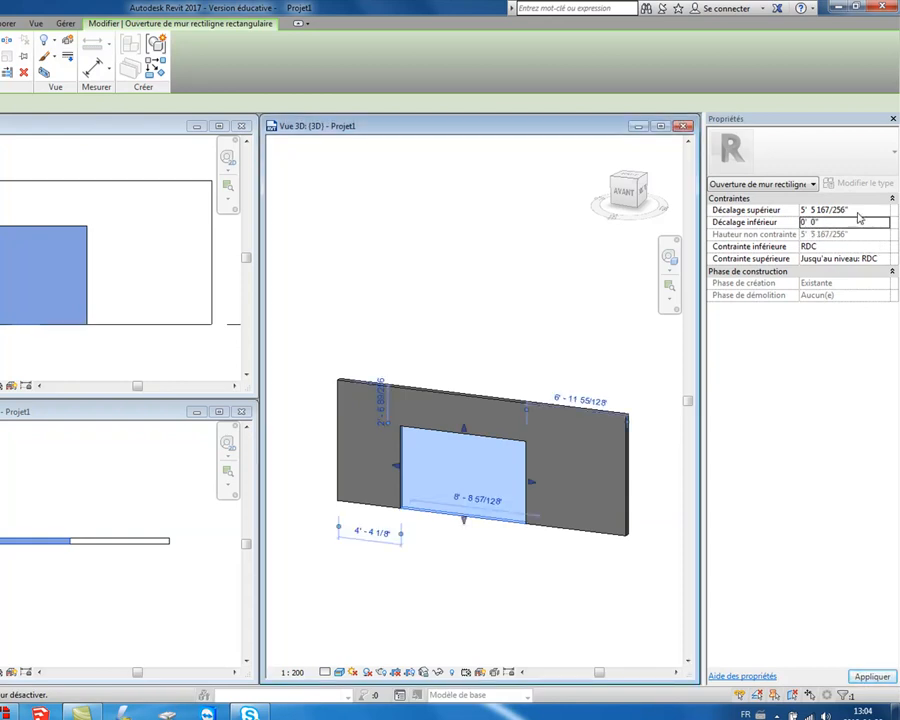
left_click(859, 209)
type("7")
key("Return")
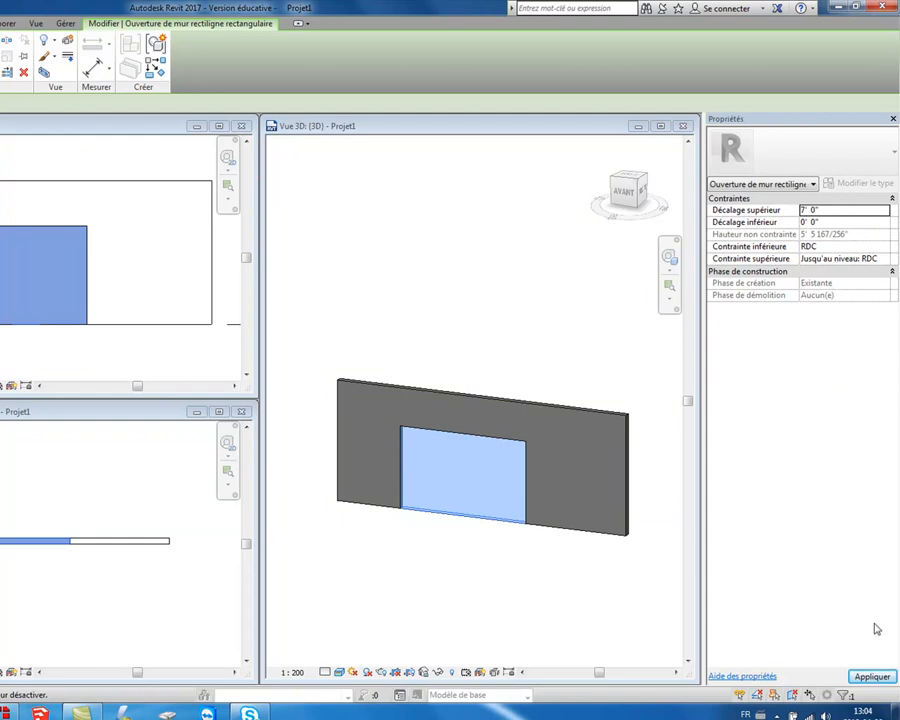
left_click(872, 676)
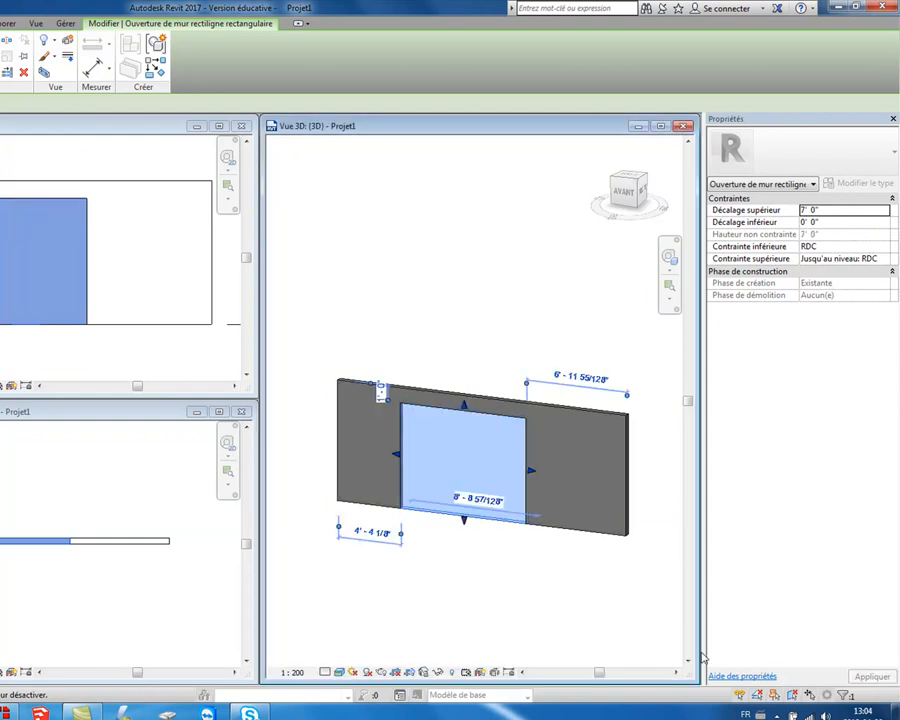
Step: Set the distance from the wall's left end to the opening to 3'
left_click(376, 535)
type("3")
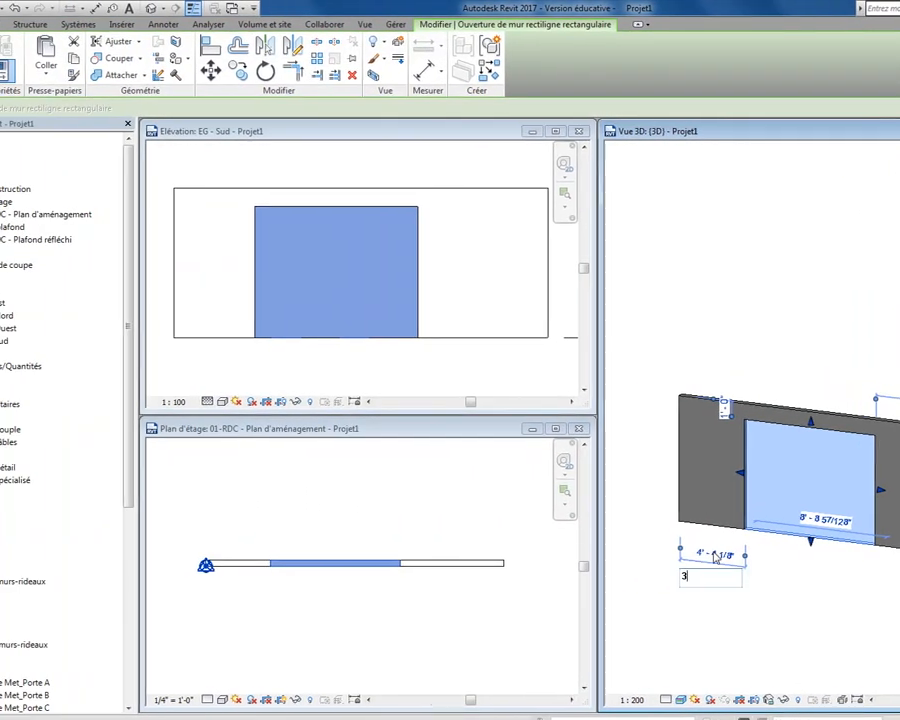
key("Return")
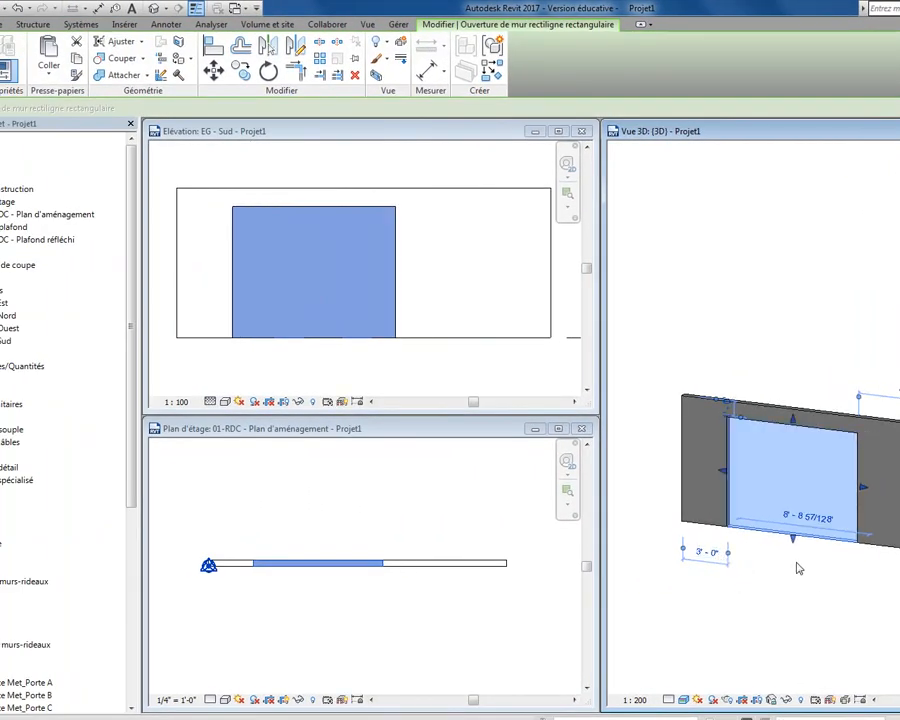
left_click(858, 655)
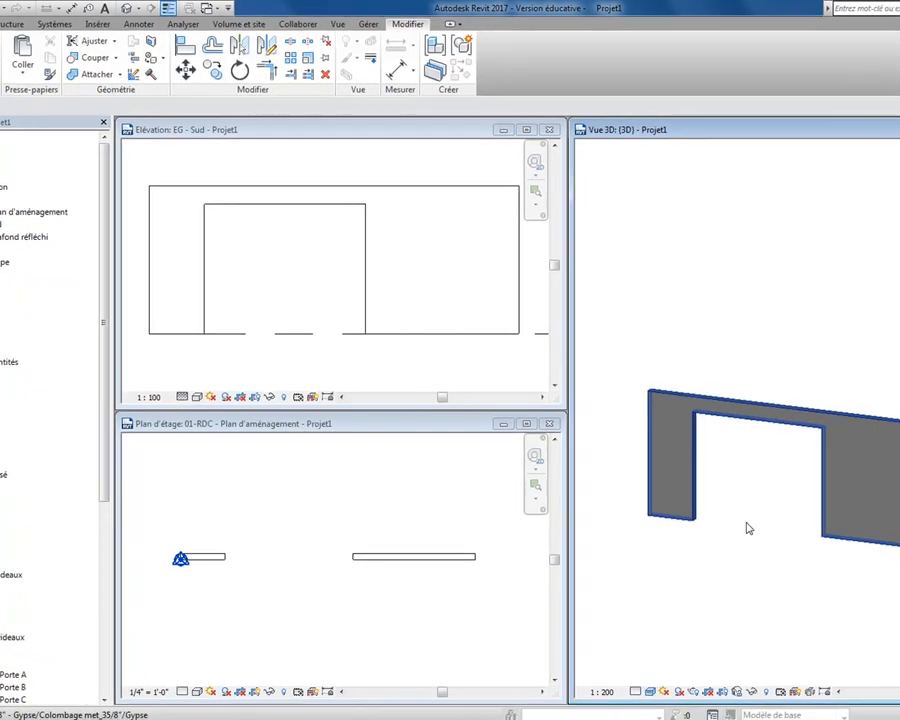
Step: Raise the lower edge of the opening about 2' above the base of the wall
left_click(781, 525)
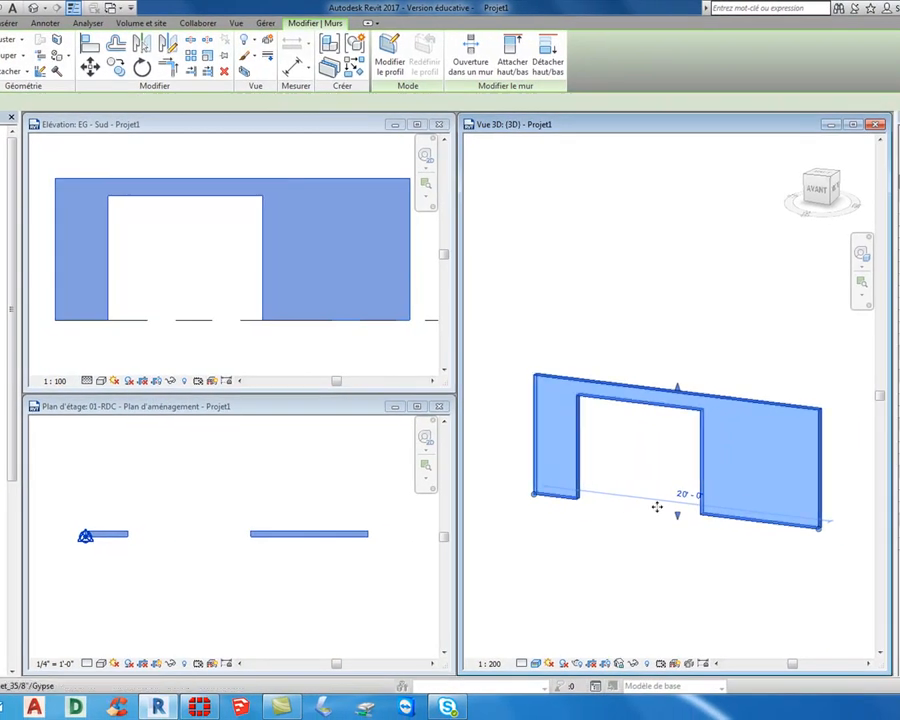
left_click(635, 507)
left_click(631, 507)
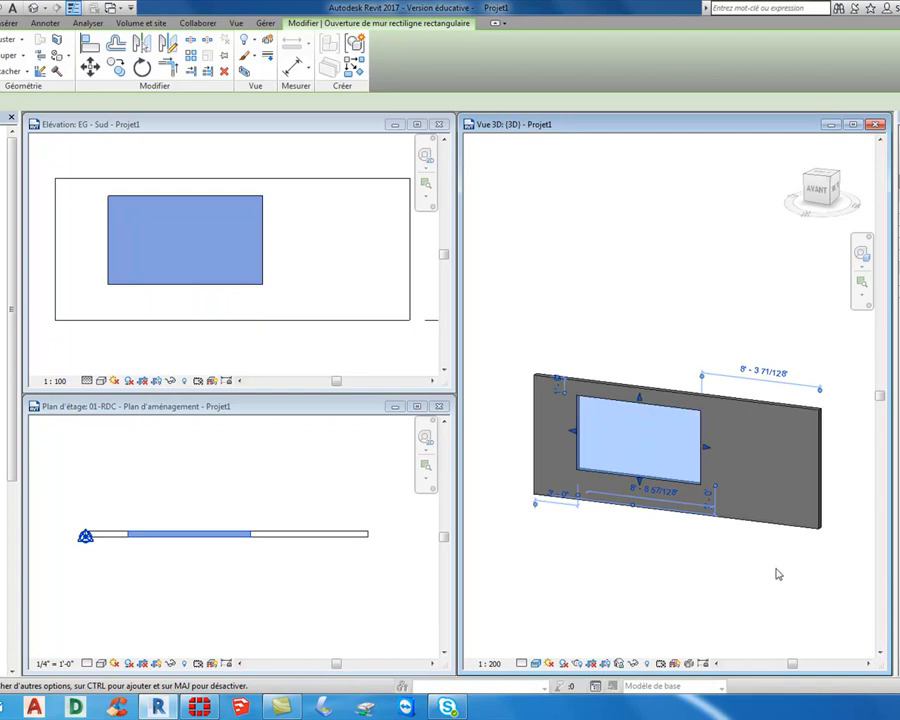
left_click(778, 574)
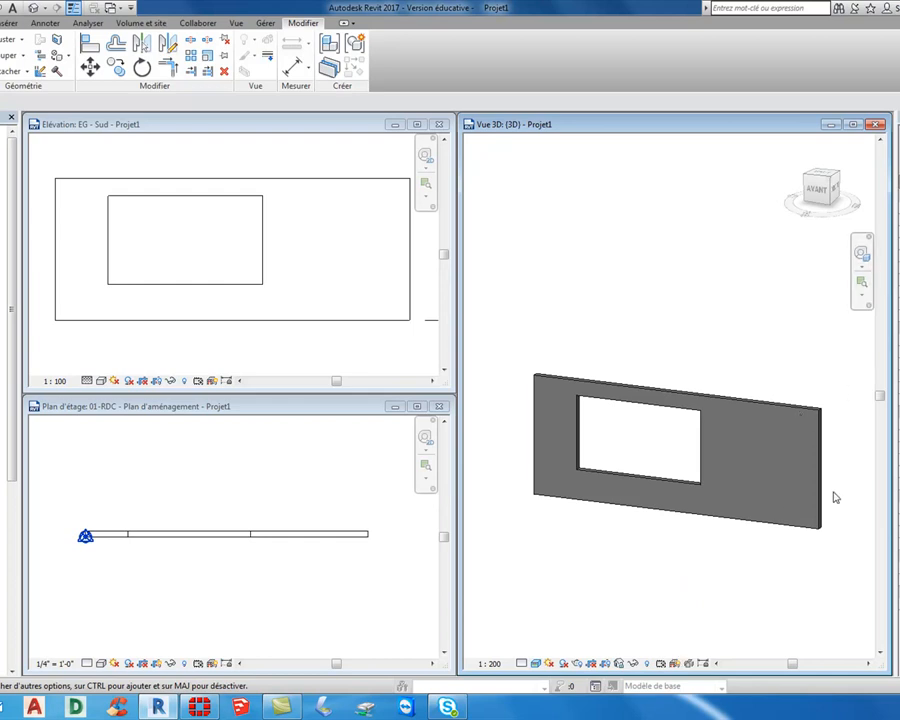
Step: Open the wall's profile for editing and draw a 4'-0" radius arc from its upper edge to its lower edge, bulging toward the right end
left_click(753, 527)
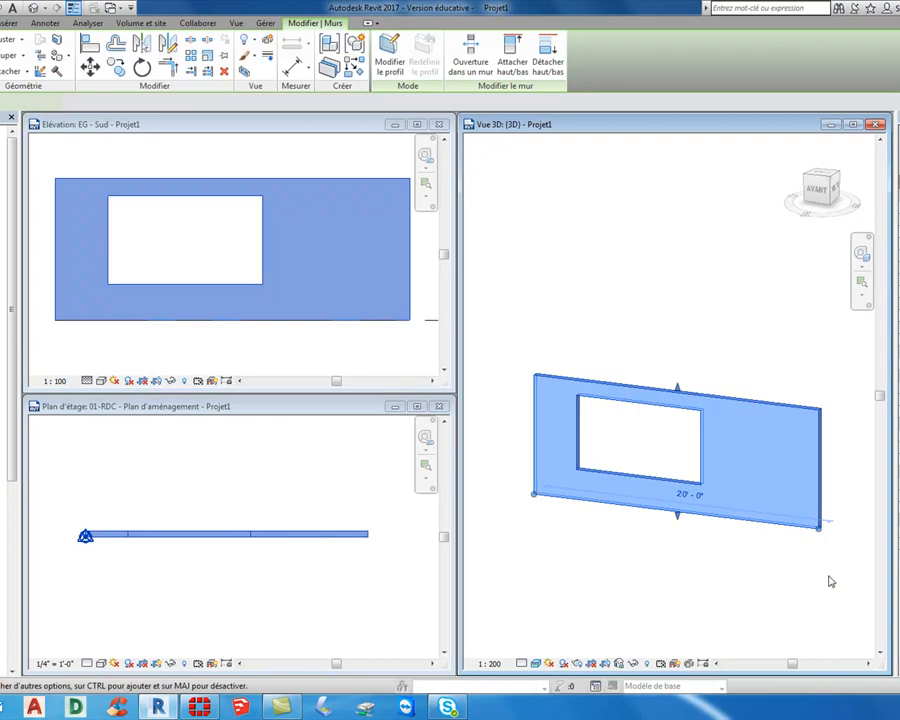
left_click(389, 69)
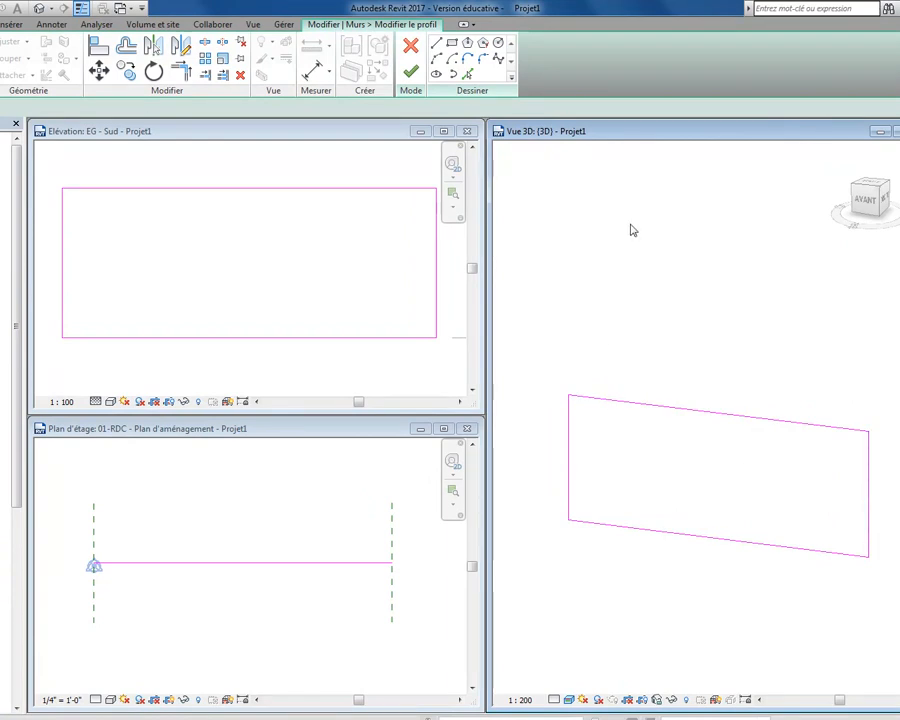
left_click(452, 58)
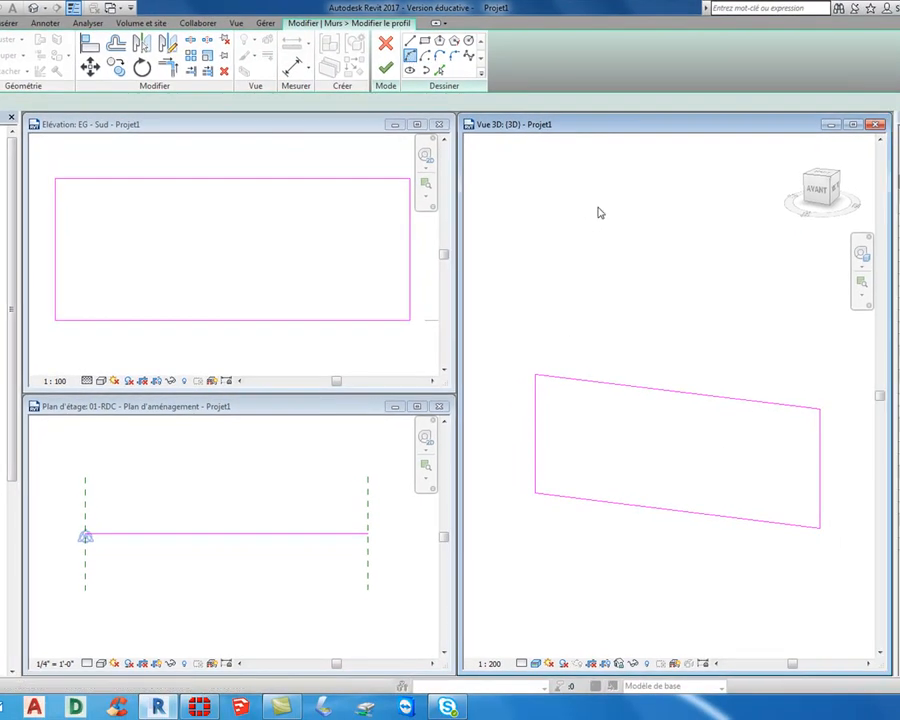
left_click(760, 405)
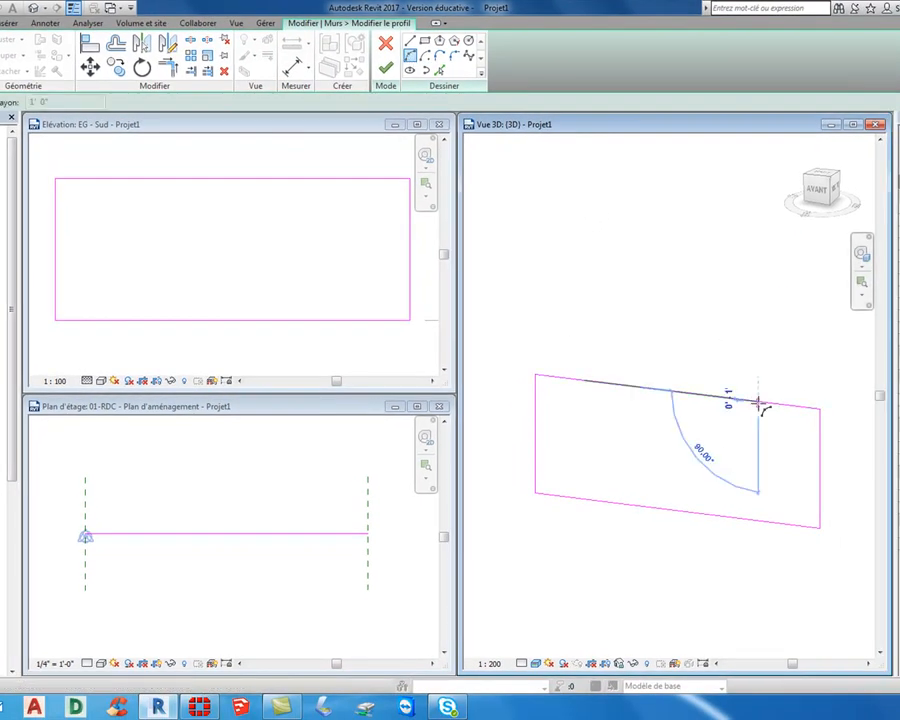
left_click(766, 527)
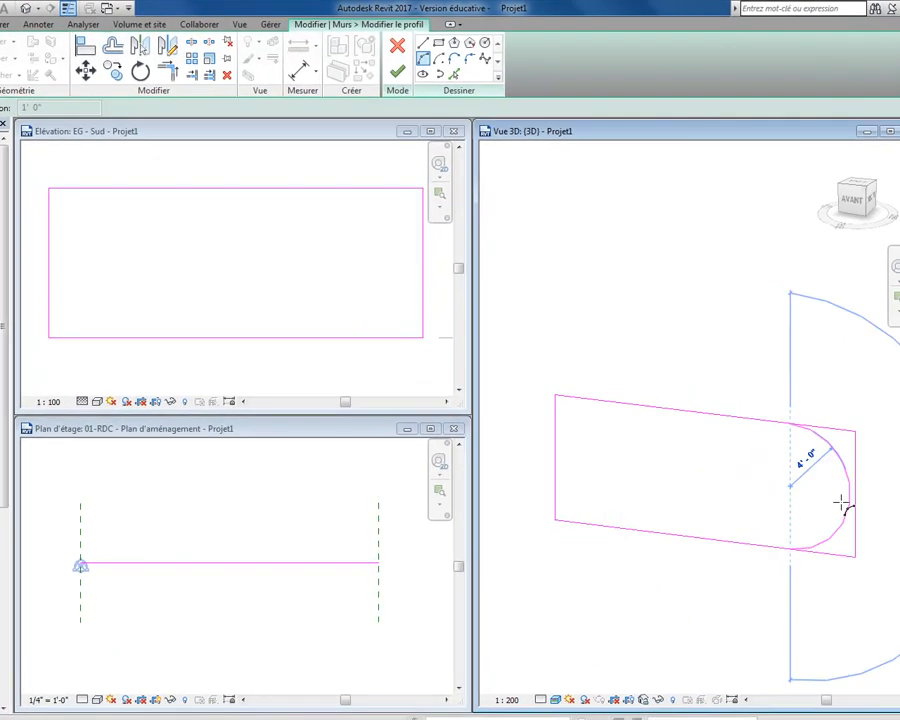
left_click(853, 491)
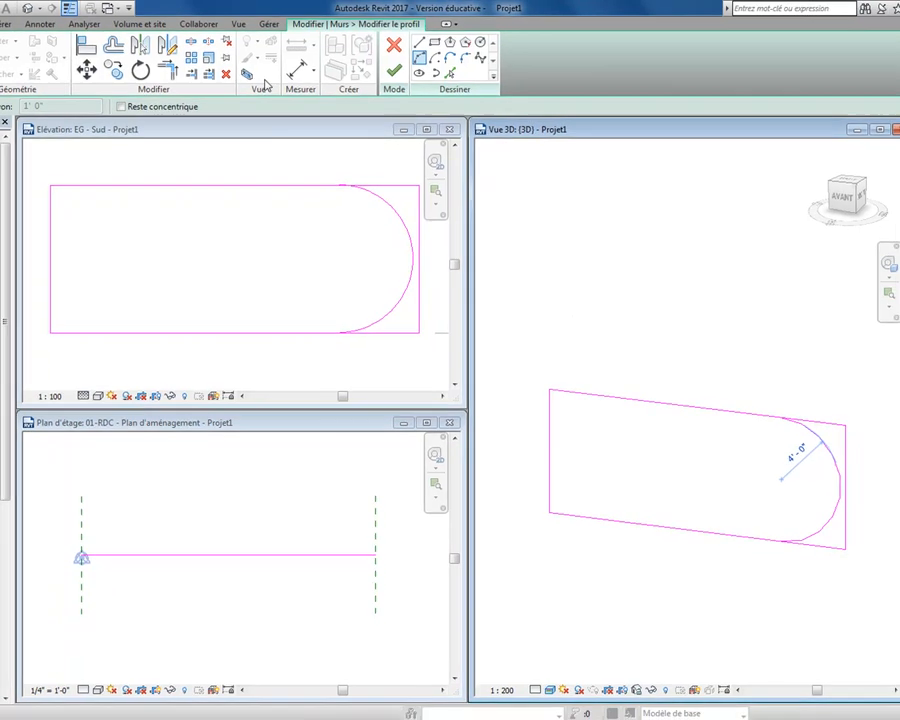
Step: Trim the profile's upper and lower edges to the arc, keeping the portions on the arc's left side
left_click(167, 66)
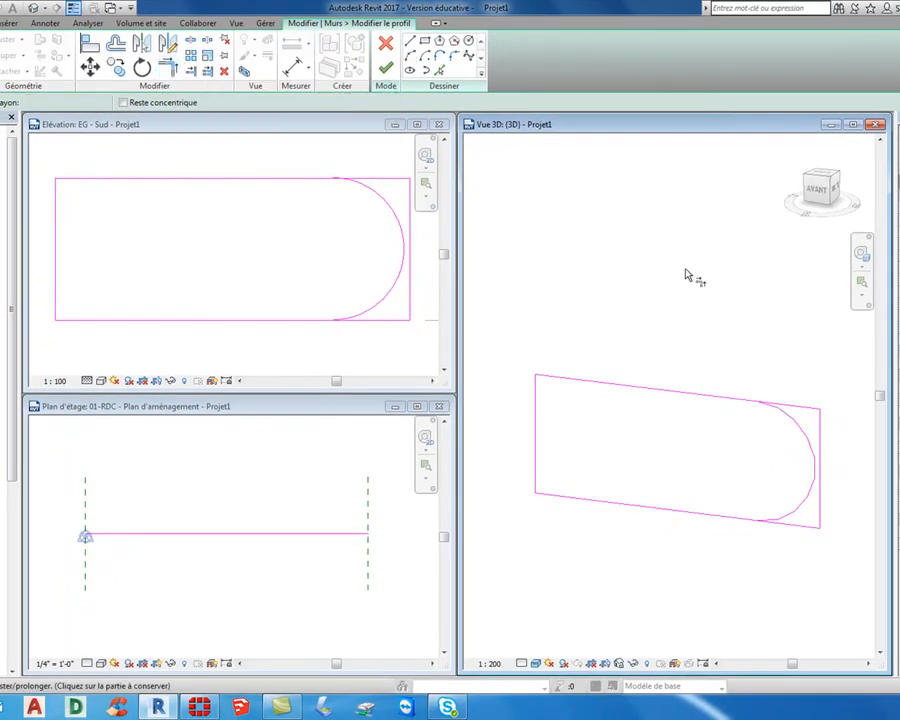
left_click(789, 415)
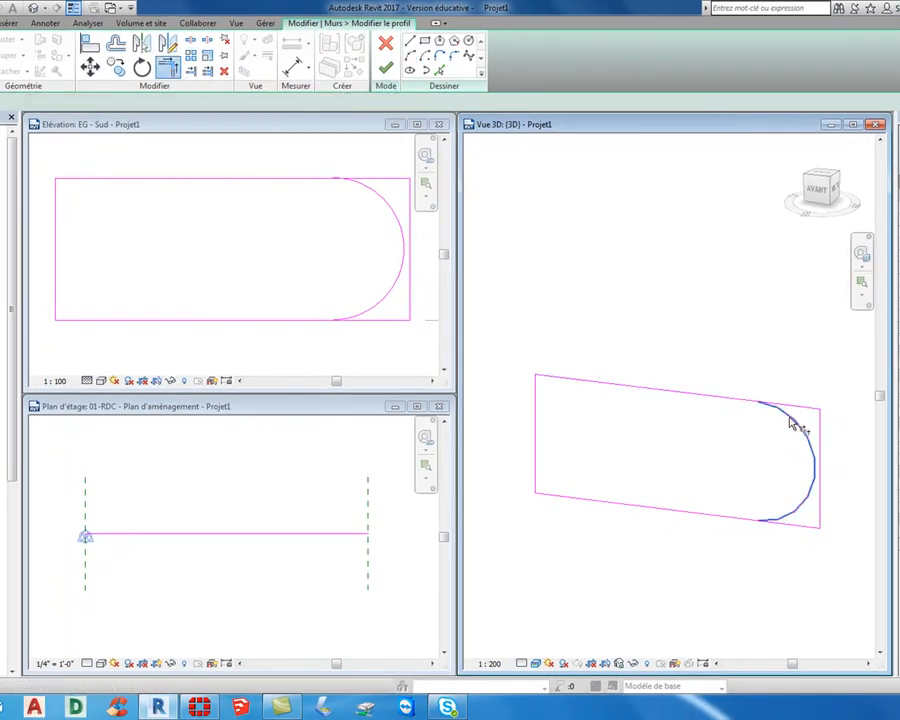
left_click(738, 399)
left_click(803, 503)
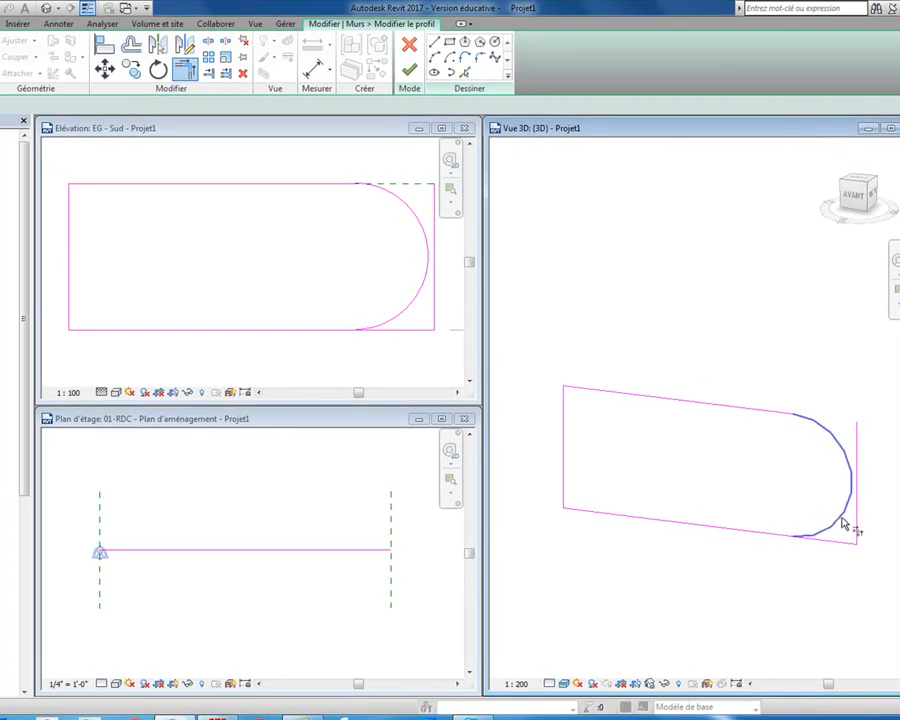
left_click(767, 534)
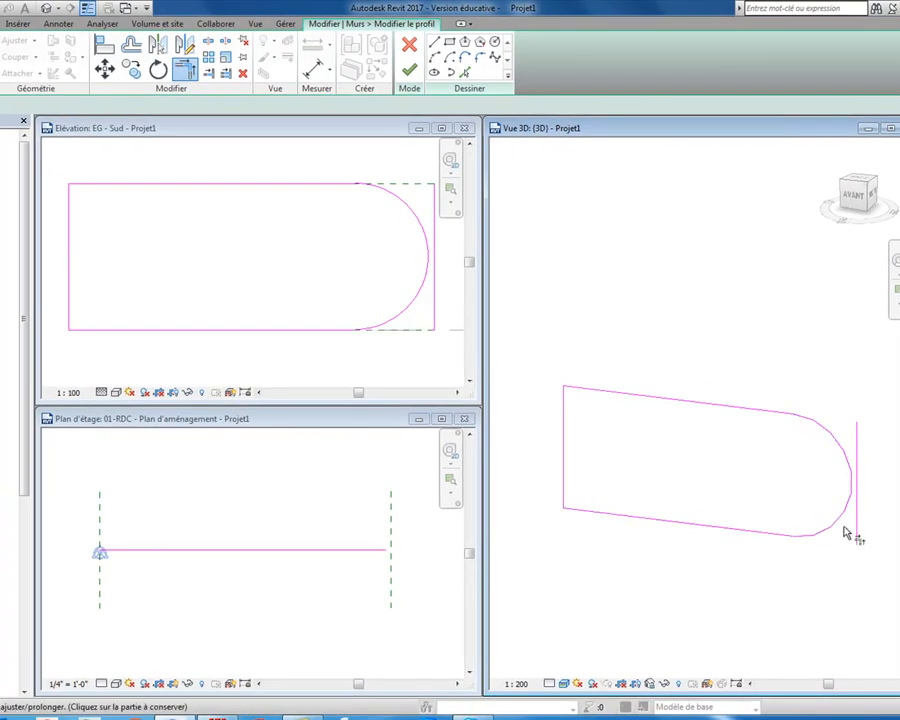
key("Escape")
Step: Delete the leftover vertical line at the profile's right end and finish the profile edit
left_click(858, 500)
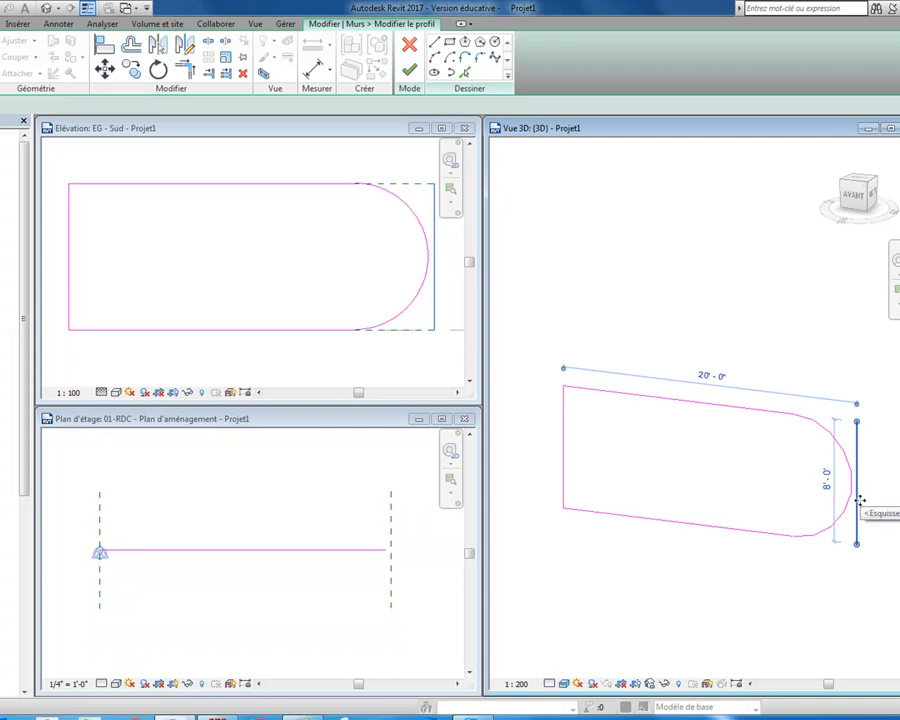
key("Delete")
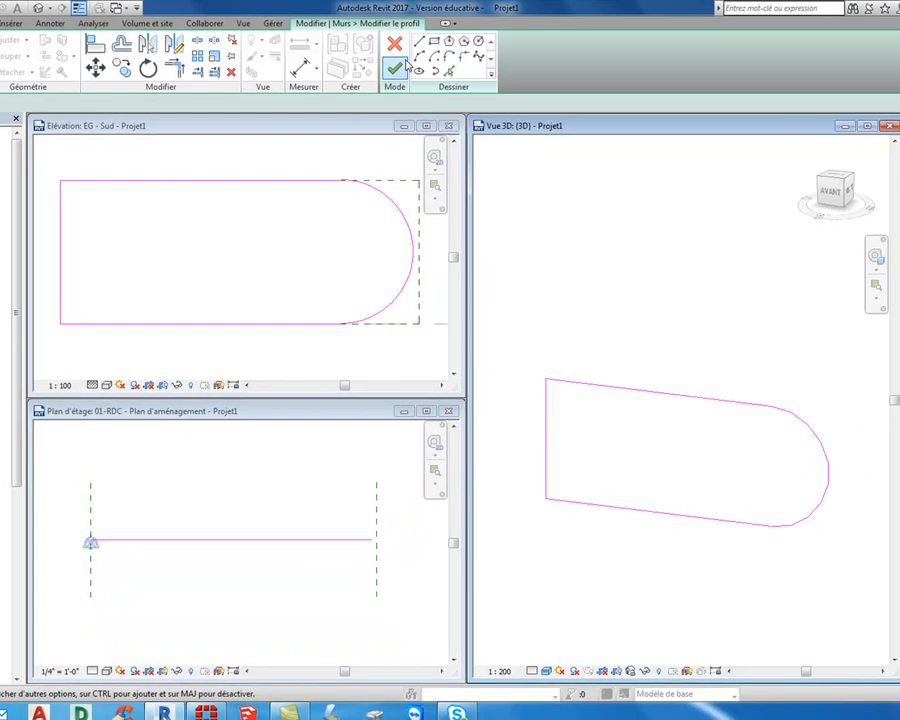
left_click(409, 70)
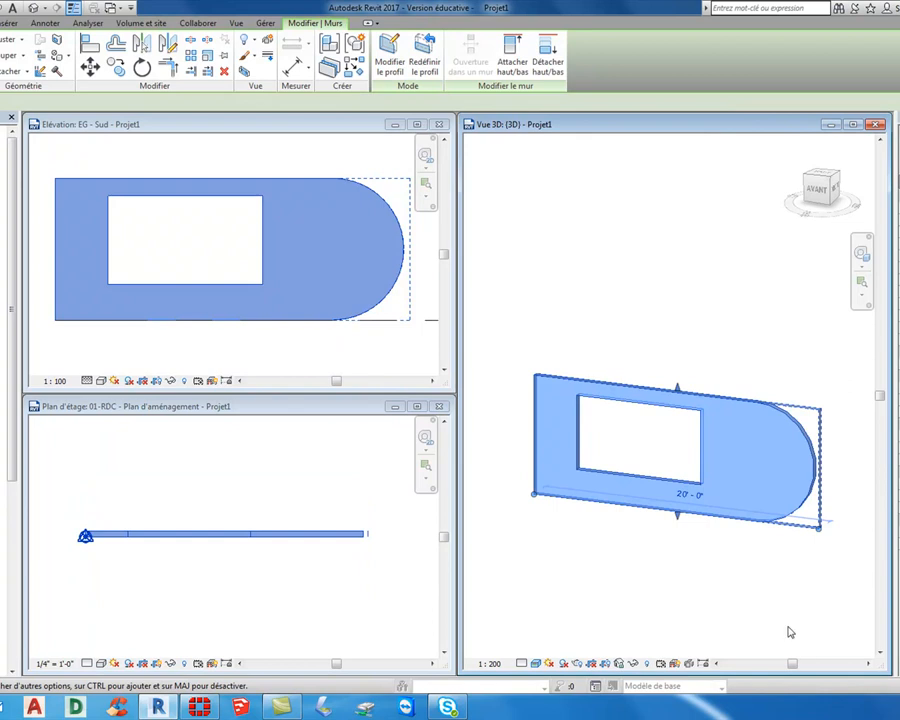
left_click(786, 622)
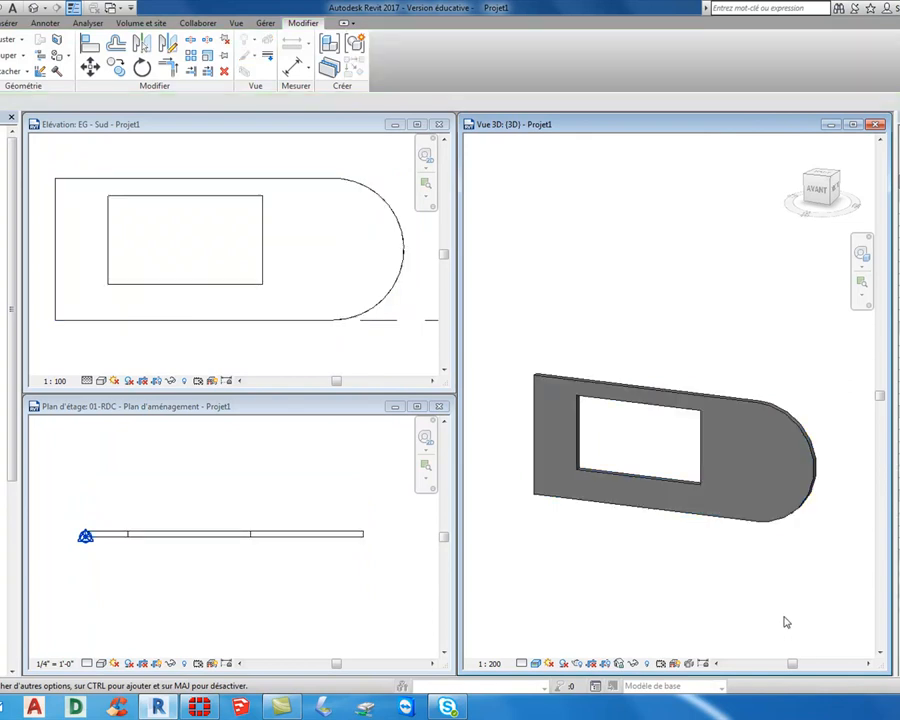
Step: Stretch the rectangular opening past the wall's rounded end and lower the opening's upper edge
left_click(756, 432)
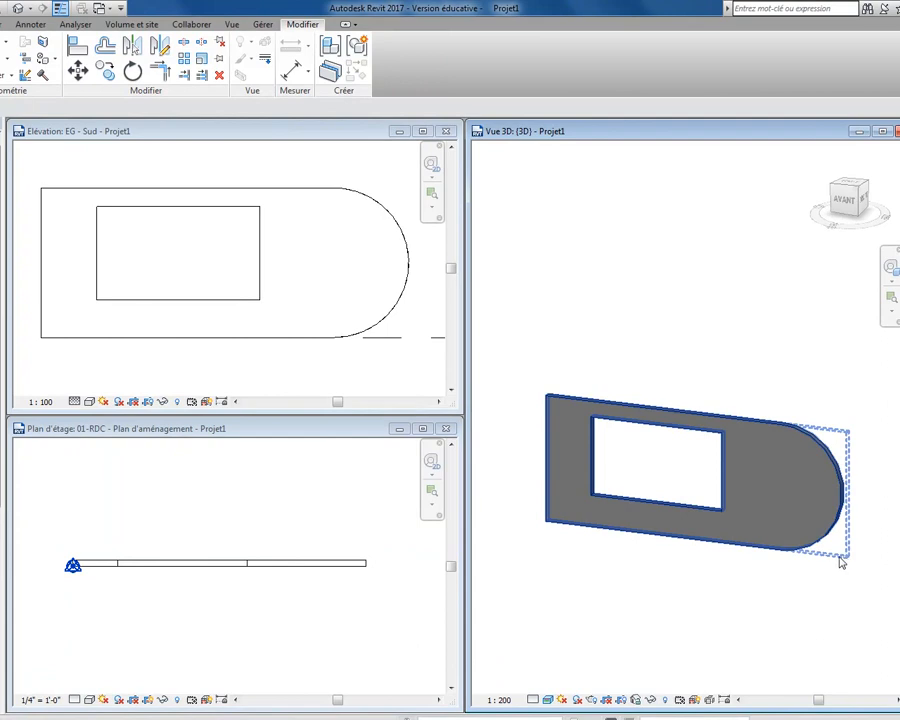
left_click(722, 482)
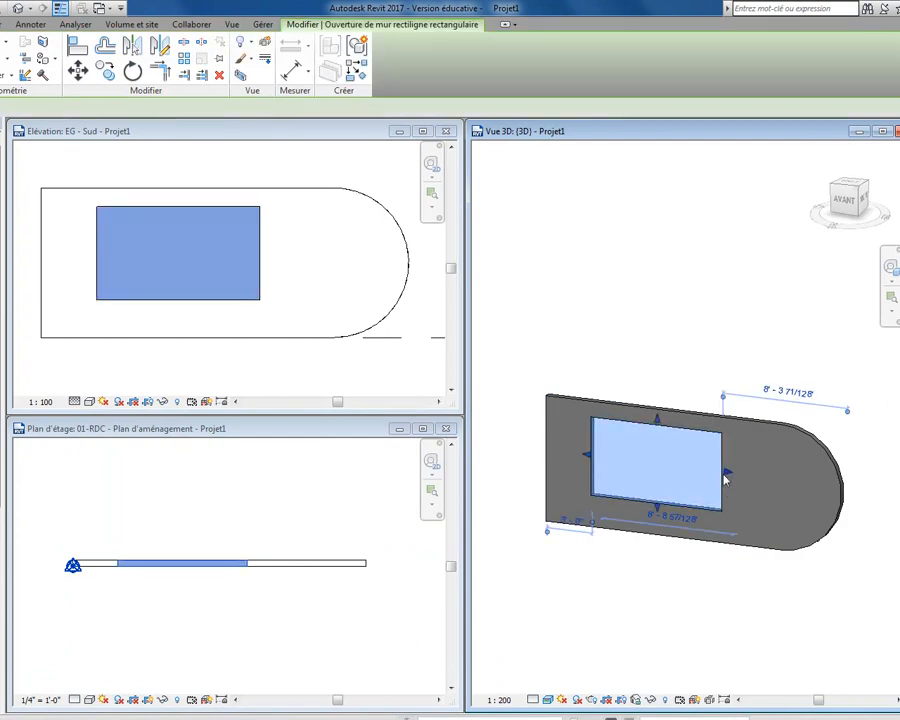
left_click_drag(726, 477, 878, 486)
left_click_drag(735, 426, 735, 452)
left_click(707, 385)
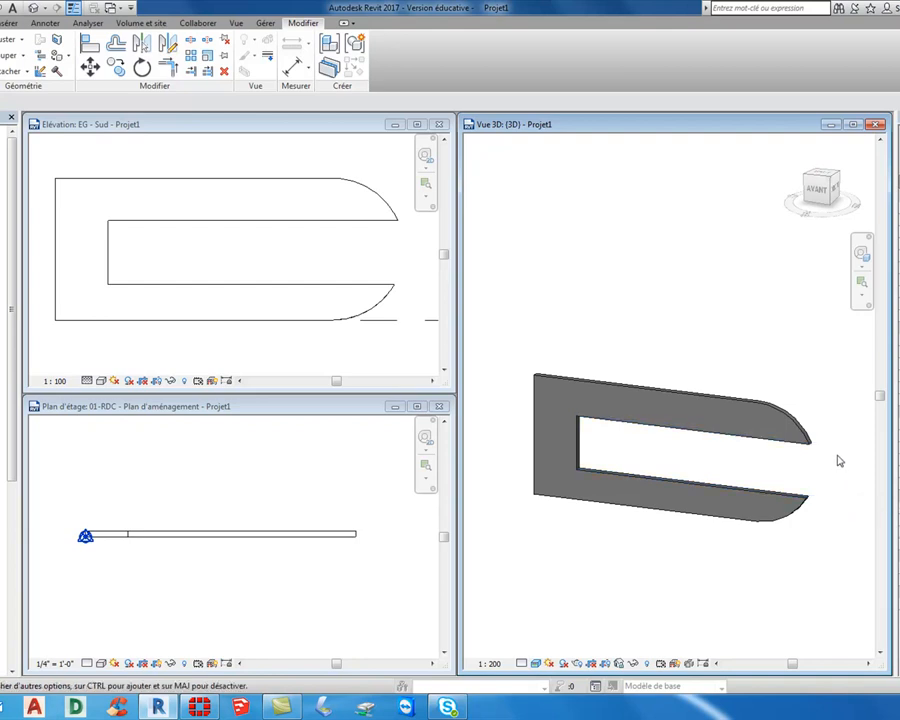
Step: Delete the opening and reset the wall to its original rectangular profile
left_click(845, 453)
key("Delete")
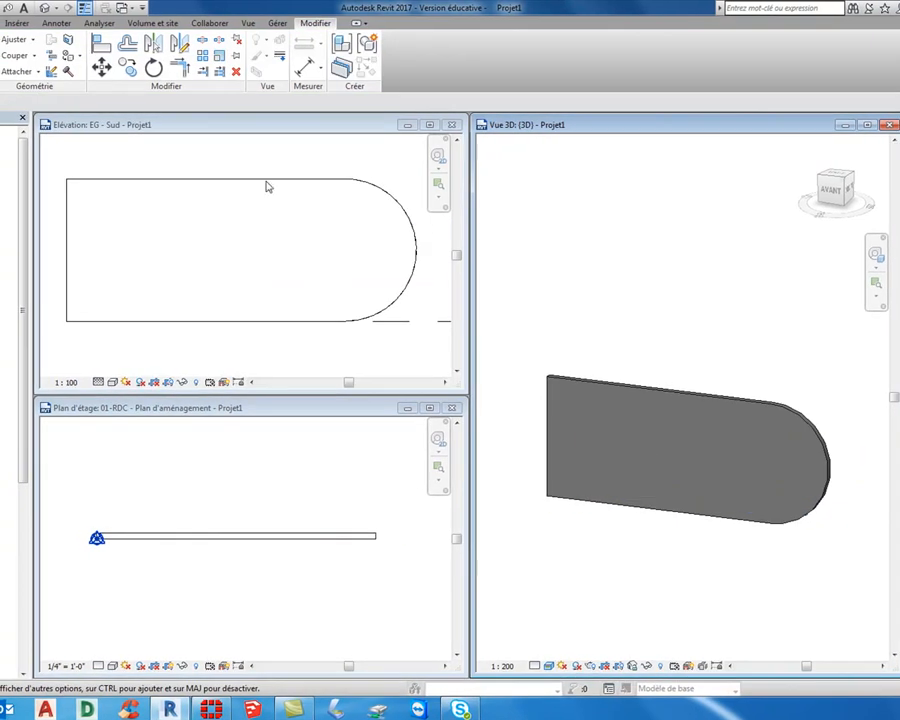
left_click(756, 408)
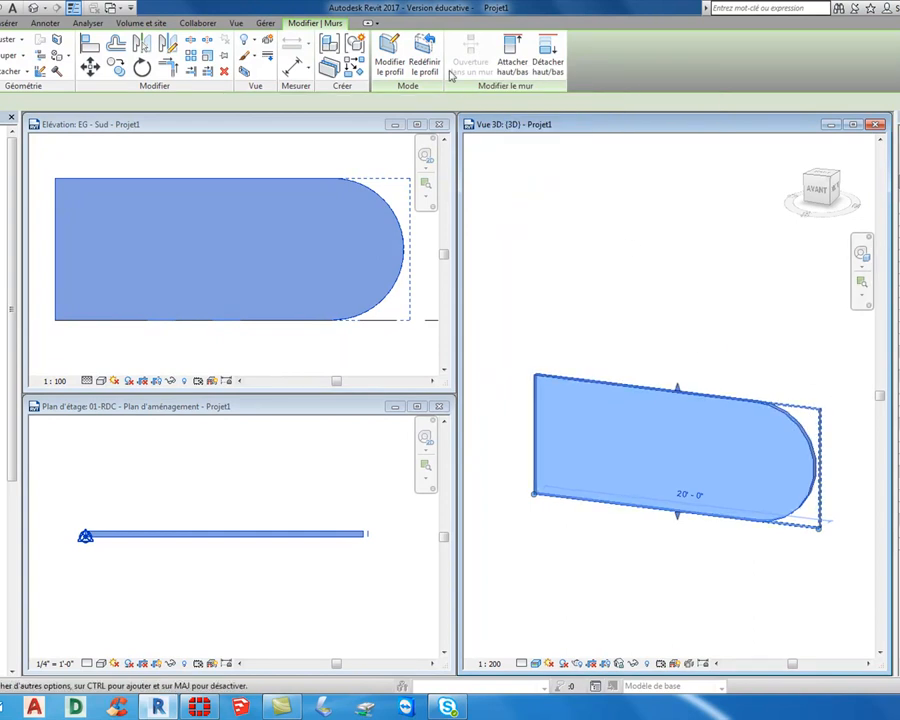
left_click(424, 55)
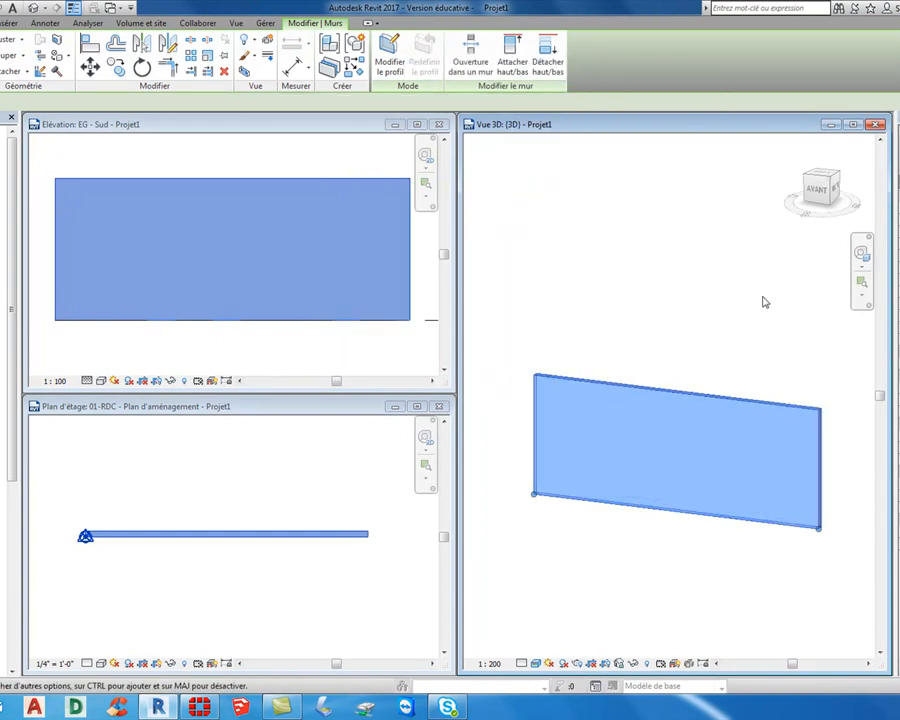
Step: Cut a new rectangular opening in the wall, about 4'-1" from its left end and about 2' below its top
left_click(490, 55)
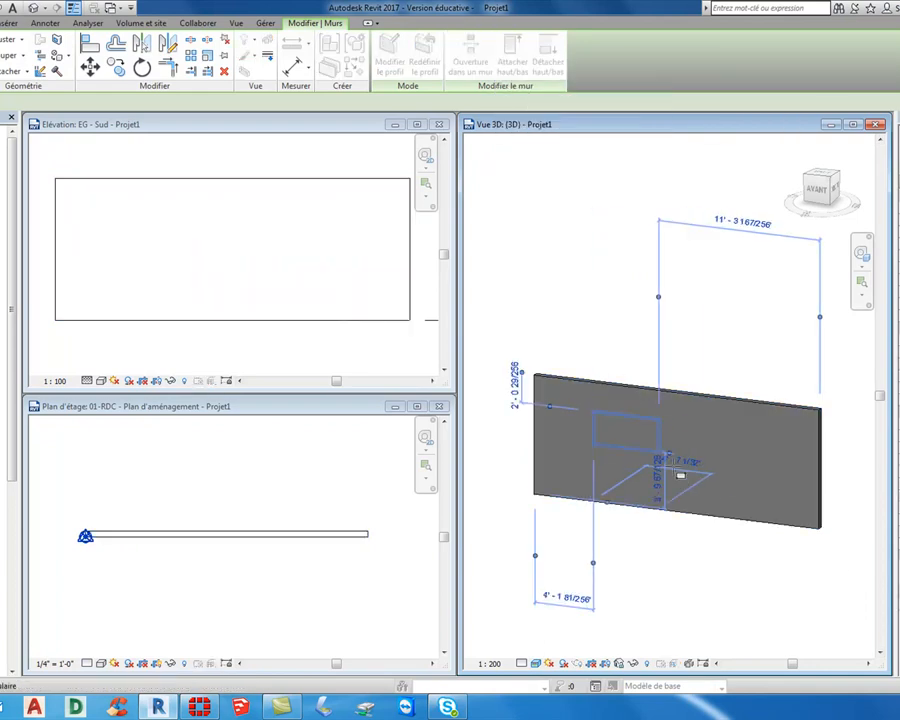
left_click(711, 474)
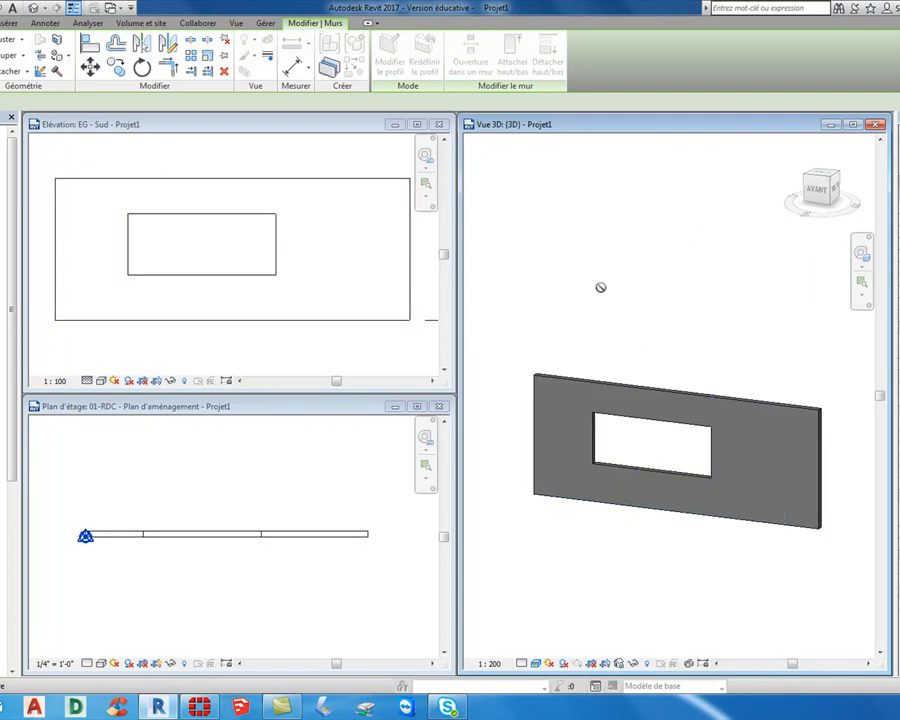
key("Escape")
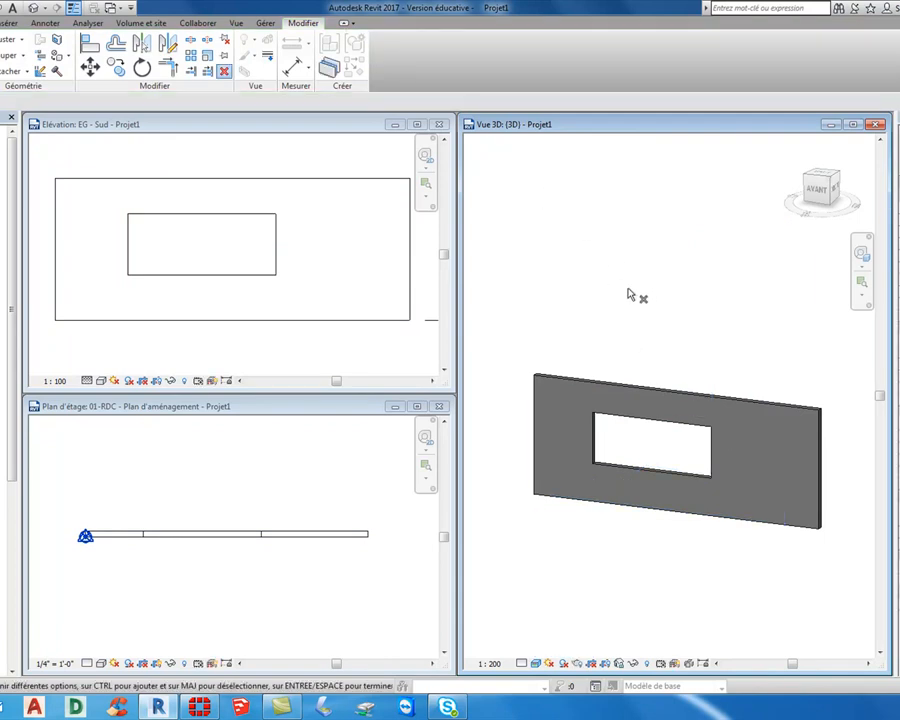
left_click(742, 406)
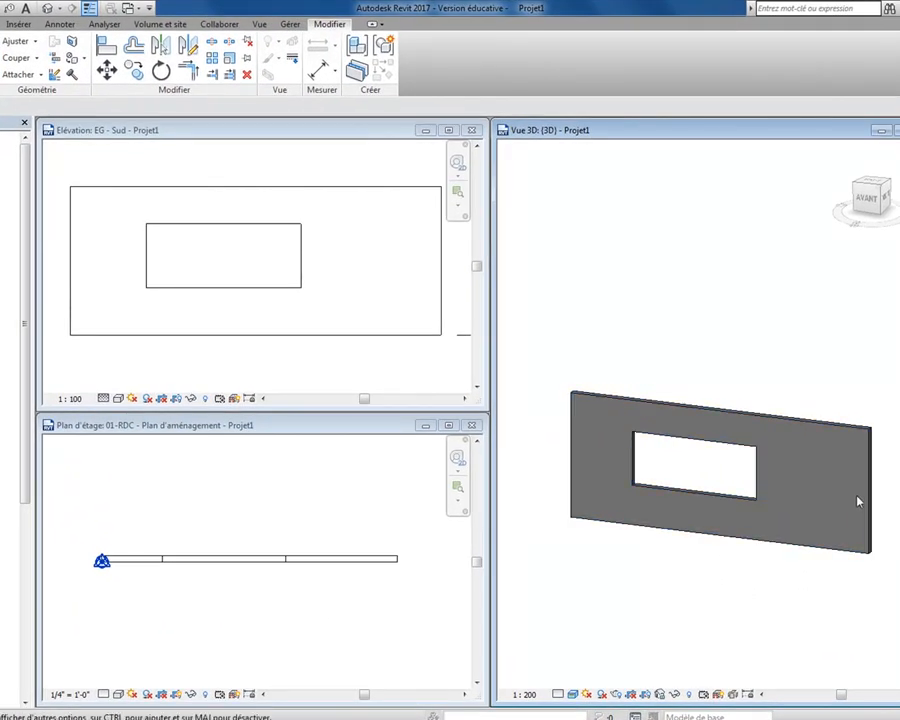
Step: Edit the profile of the wall with the new opening, sketching an arc of about 4' radius between its upper and lower edges, touching the right end line
left_click(806, 424)
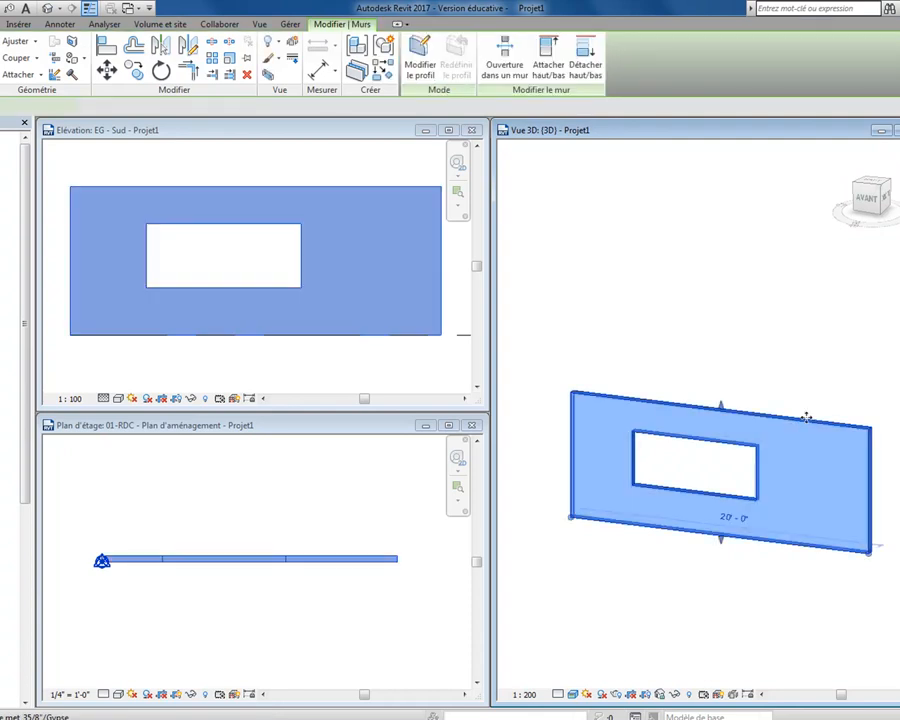
left_click(421, 55)
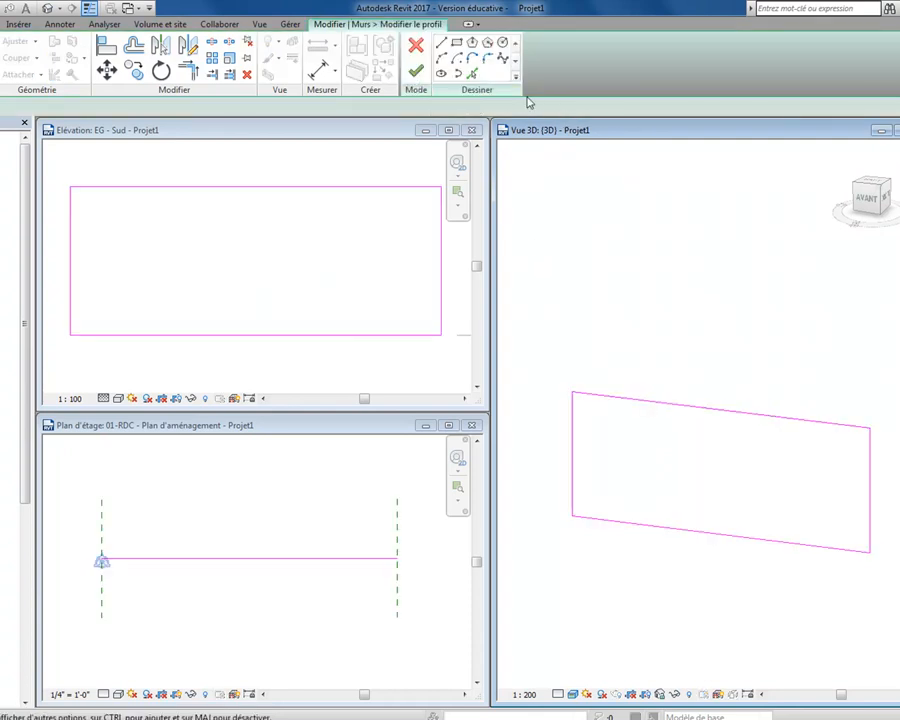
left_click(441, 57)
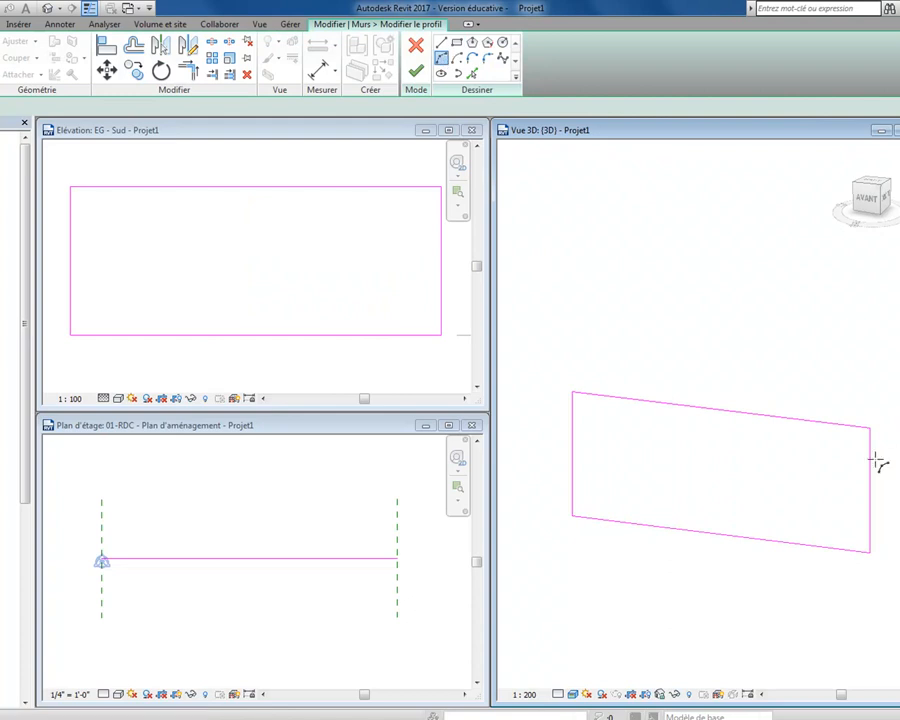
left_click(804, 421)
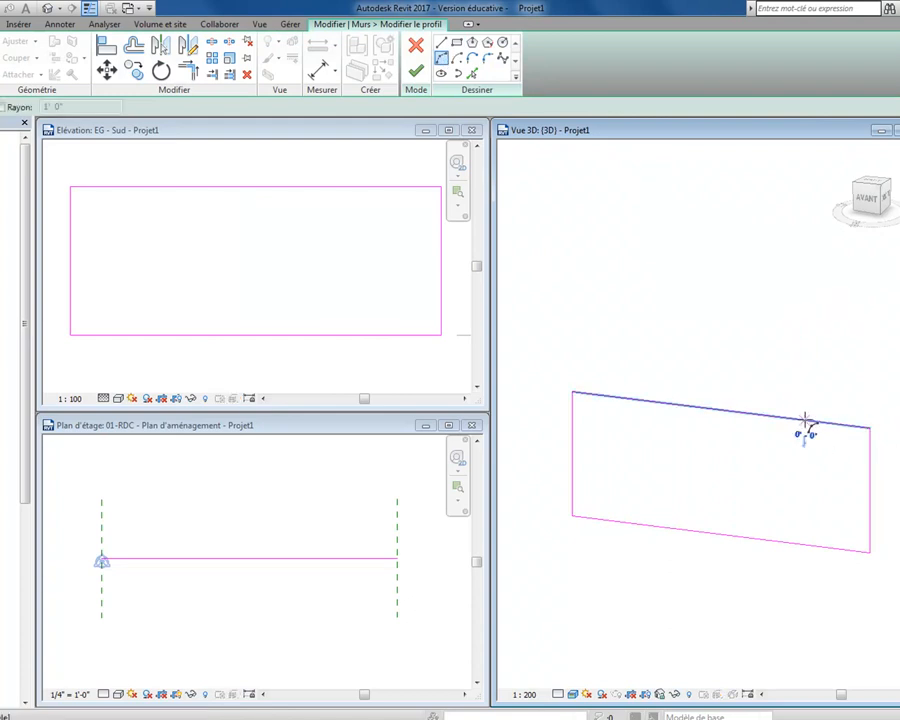
left_click(804, 543)
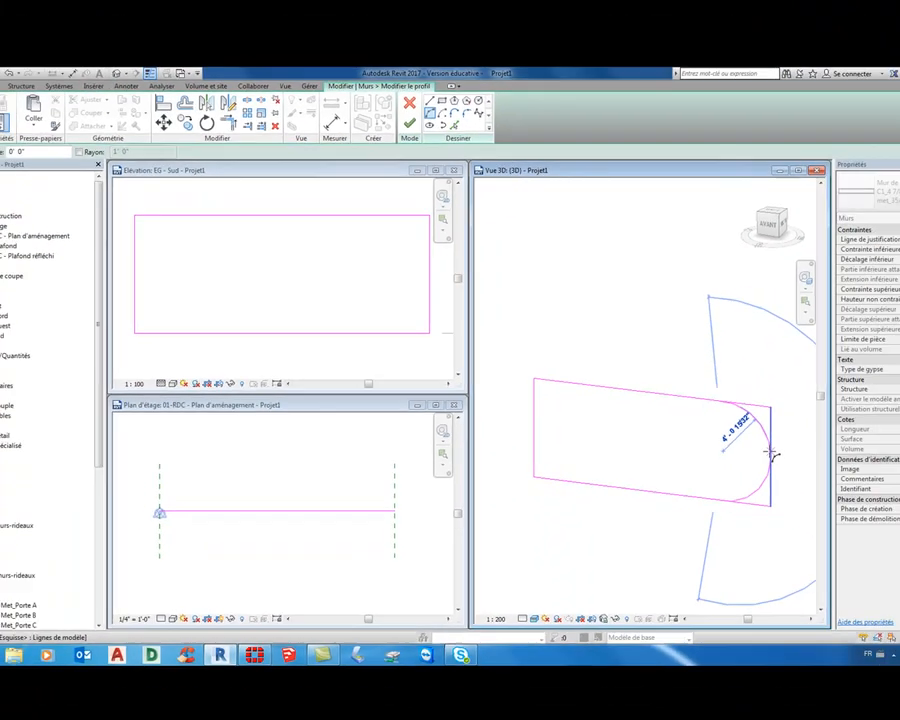
left_click(868, 487)
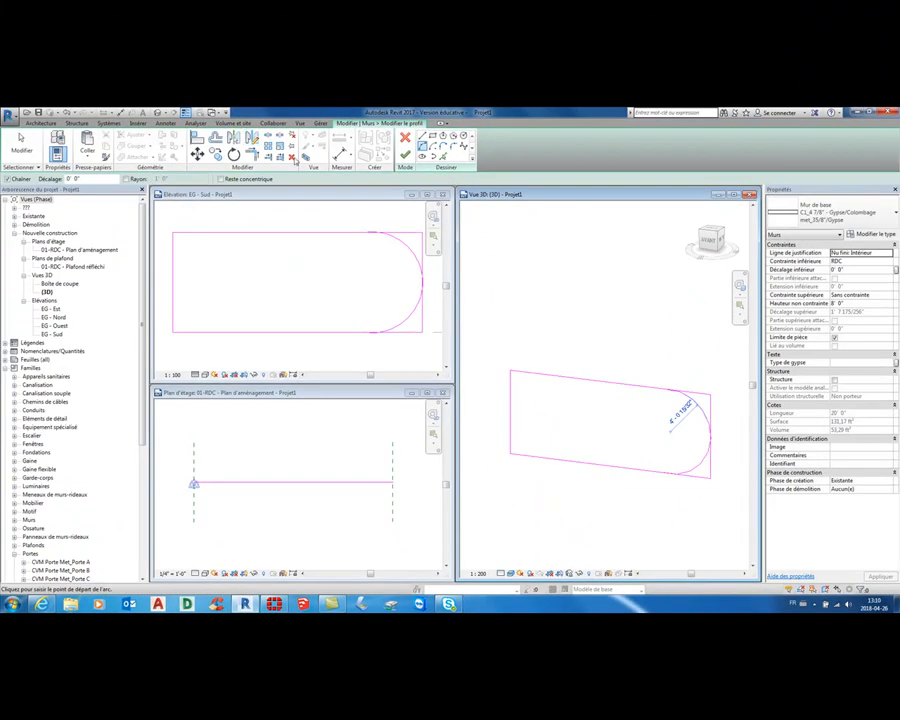
Step: Try to trim the profile's upper edge to the arc and undo the trim
left_click(252, 153)
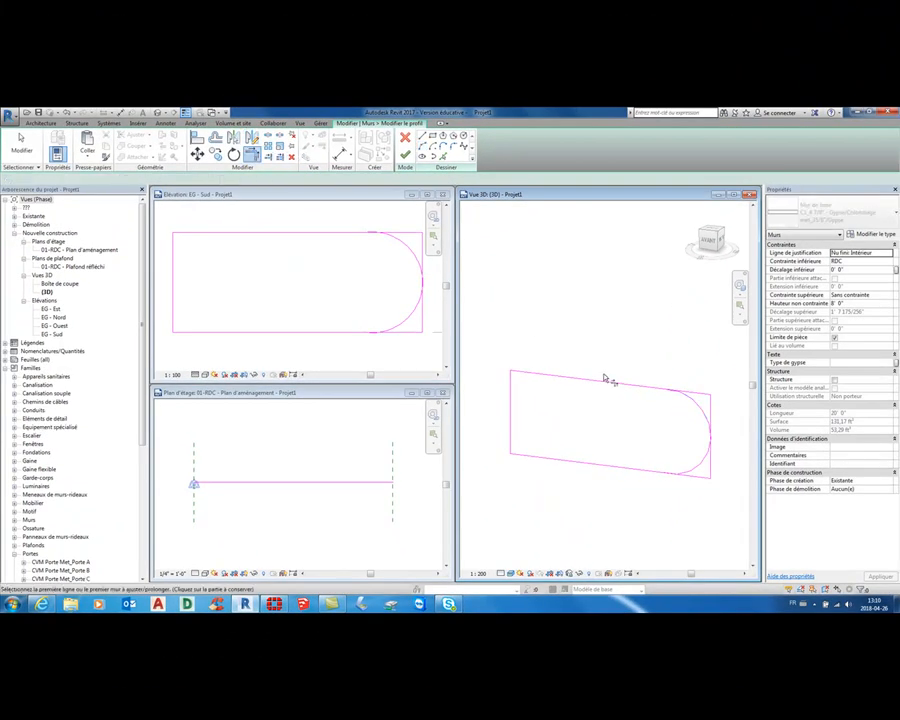
left_click(683, 393)
left_click(684, 396)
key("Delete")
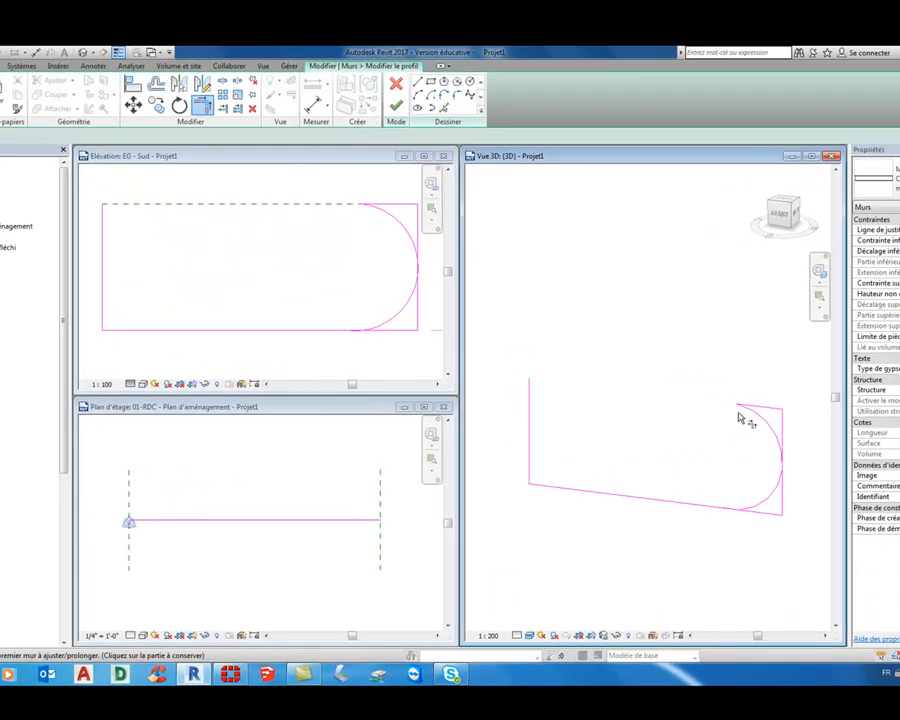
key("ctrl+z")
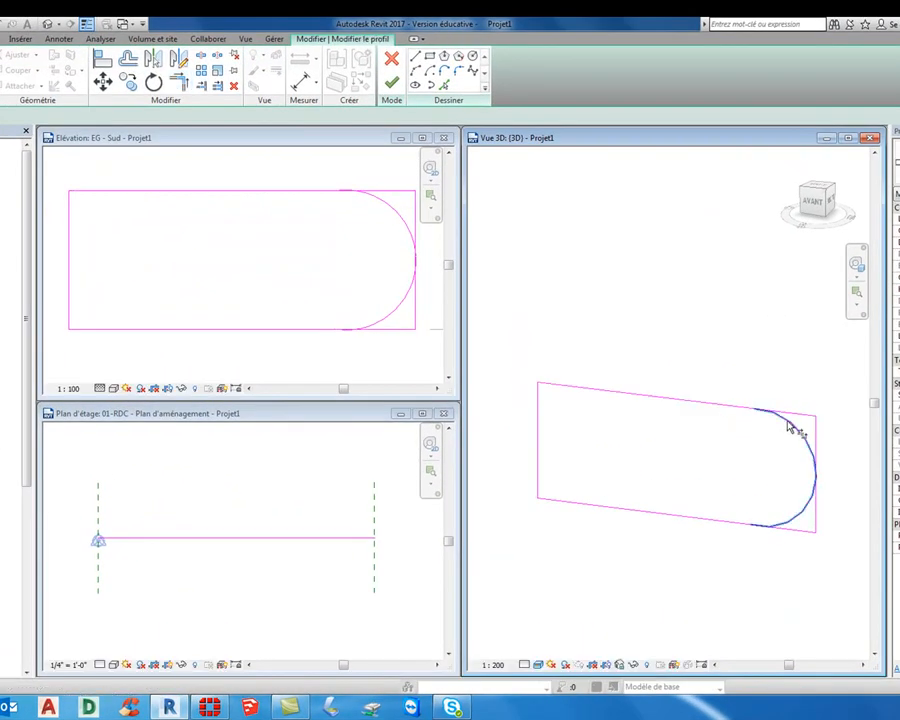
Step: Trim the profile's upper and lower edges to the new arc with Trim/Extend to Corner
key("t")
key("r")
left_click(724, 408)
left_click(790, 516)
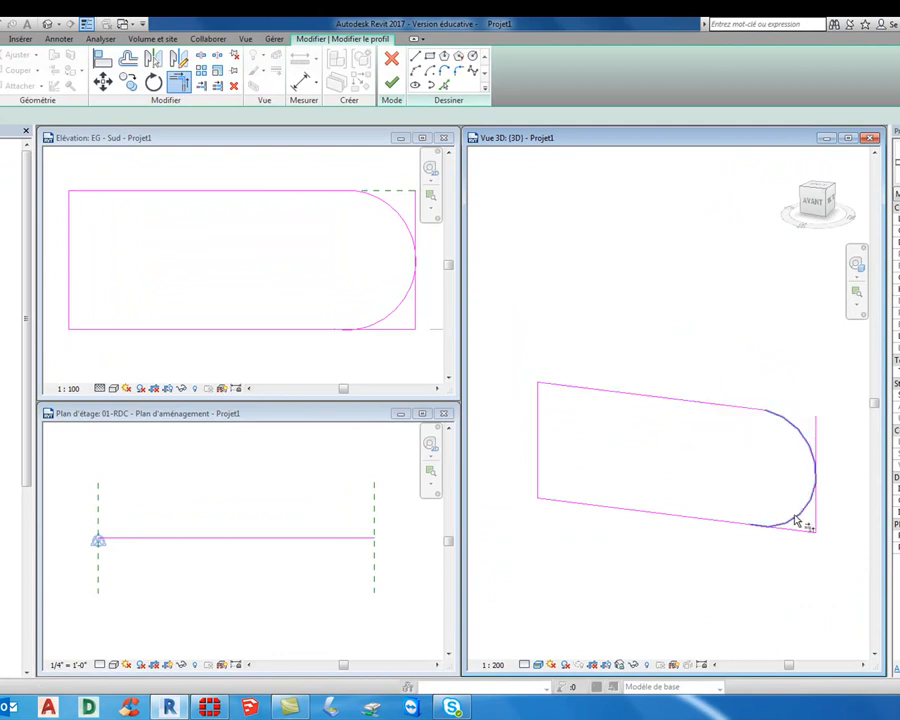
left_click(714, 522)
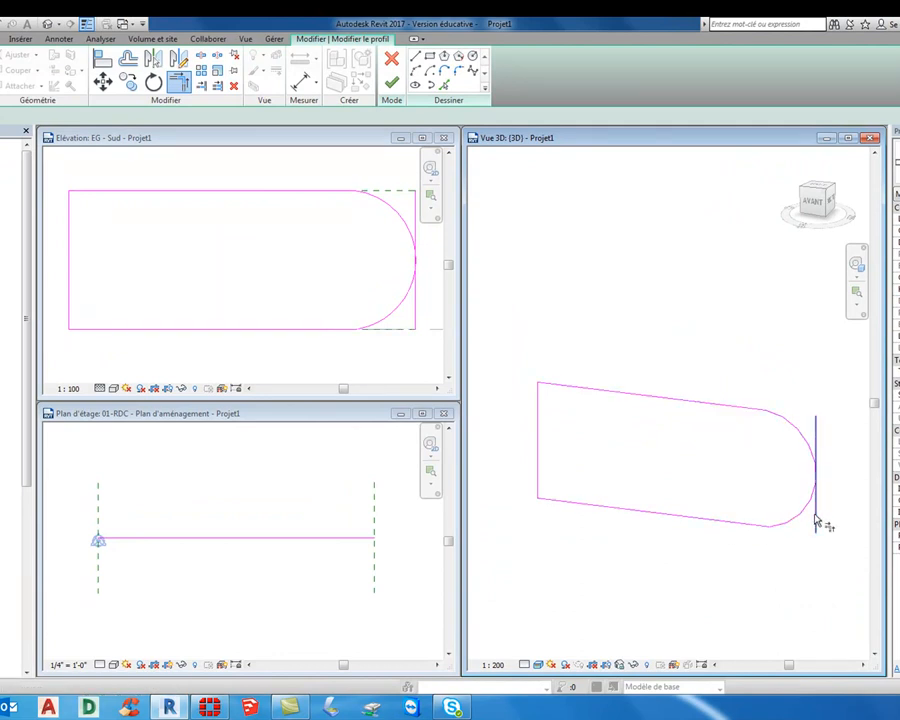
Step: Delete the straight right end line from the wall's profile sketch and finish the profile edit
left_click(816, 518)
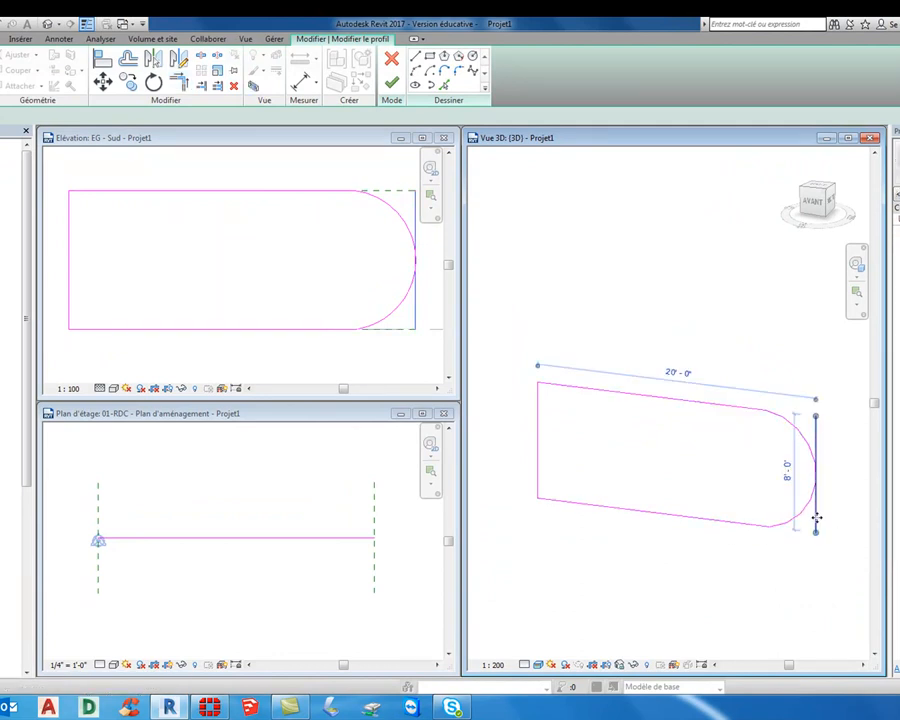
key("Delete")
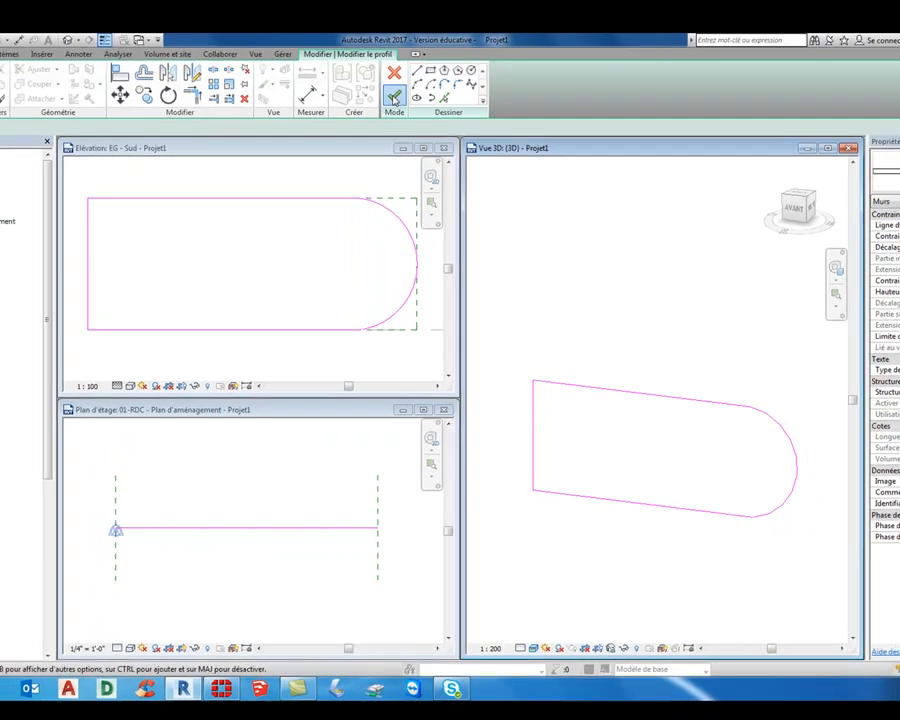
left_click(391, 82)
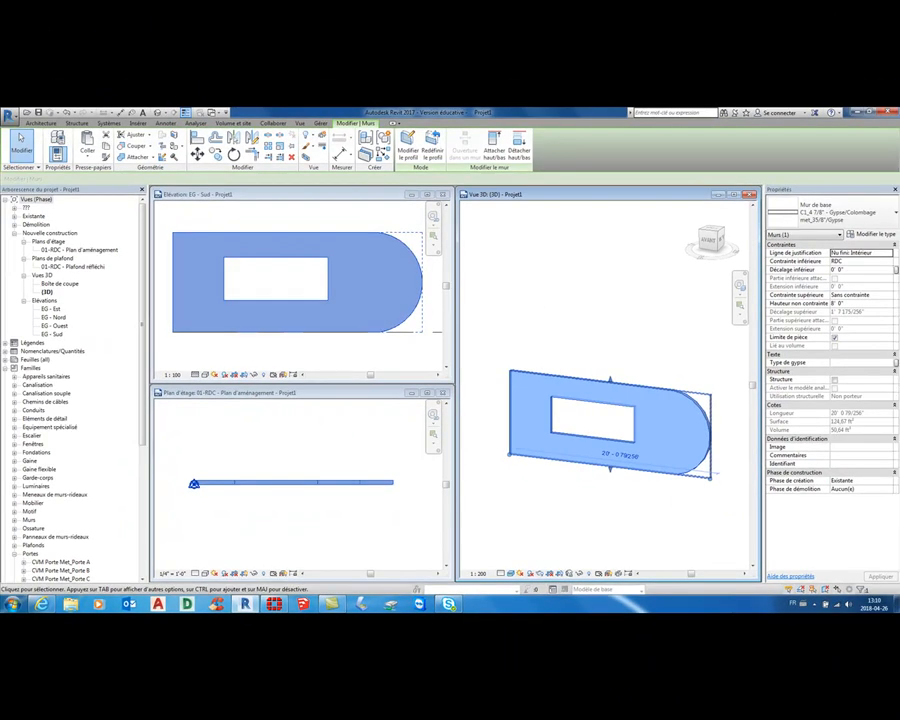
key("Escape")
Step: Try stretching the rectangular opening beyond both ends of the wall, and undo both stretches
left_click(602, 412)
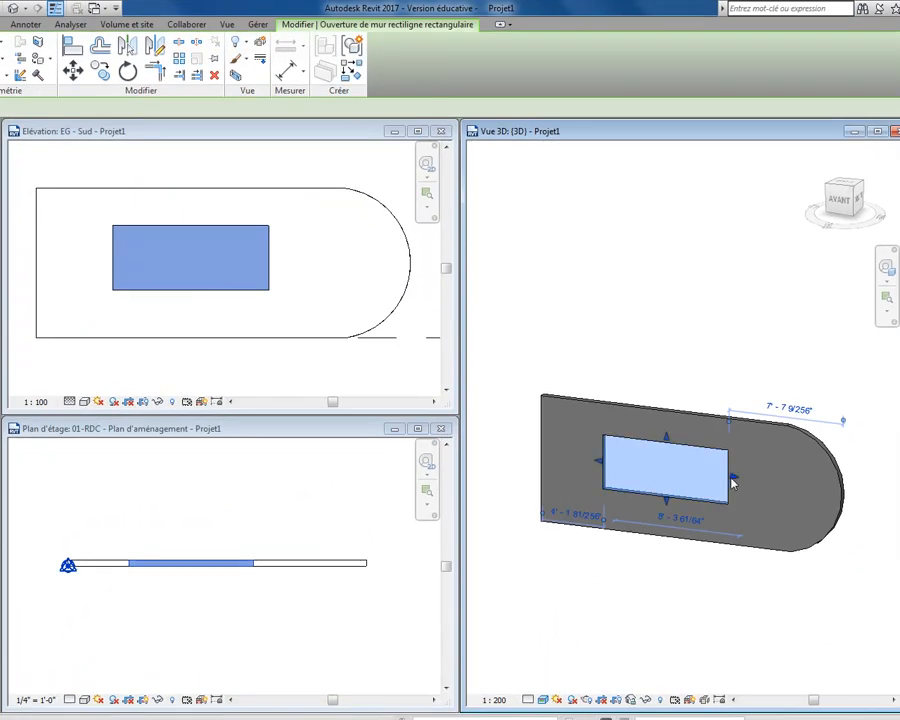
left_click_drag(734, 482, 878, 484)
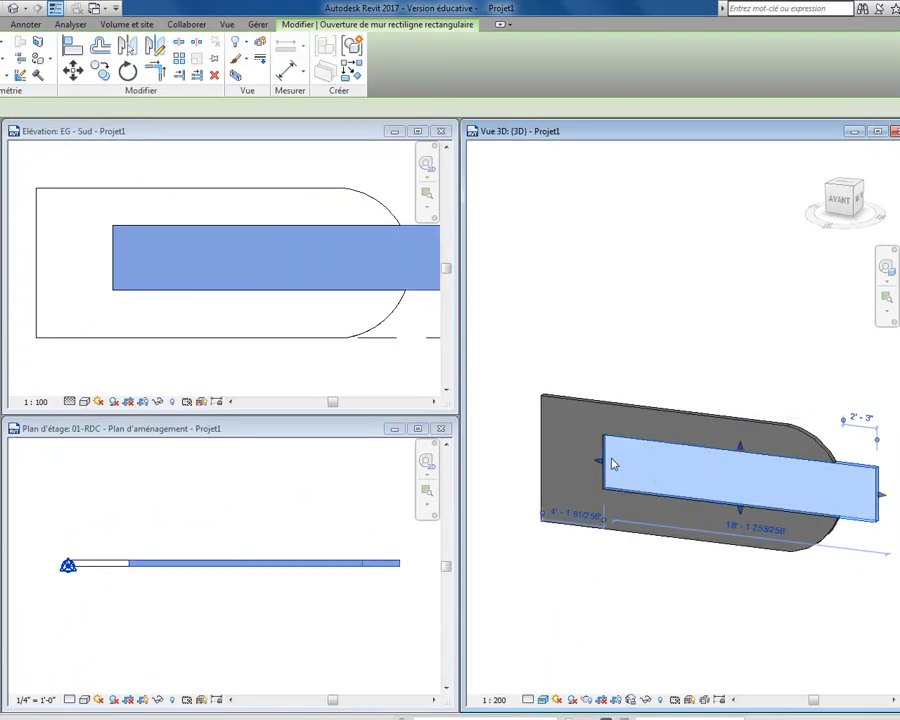
left_click_drag(603, 463, 466, 448)
left_click(630, 308)
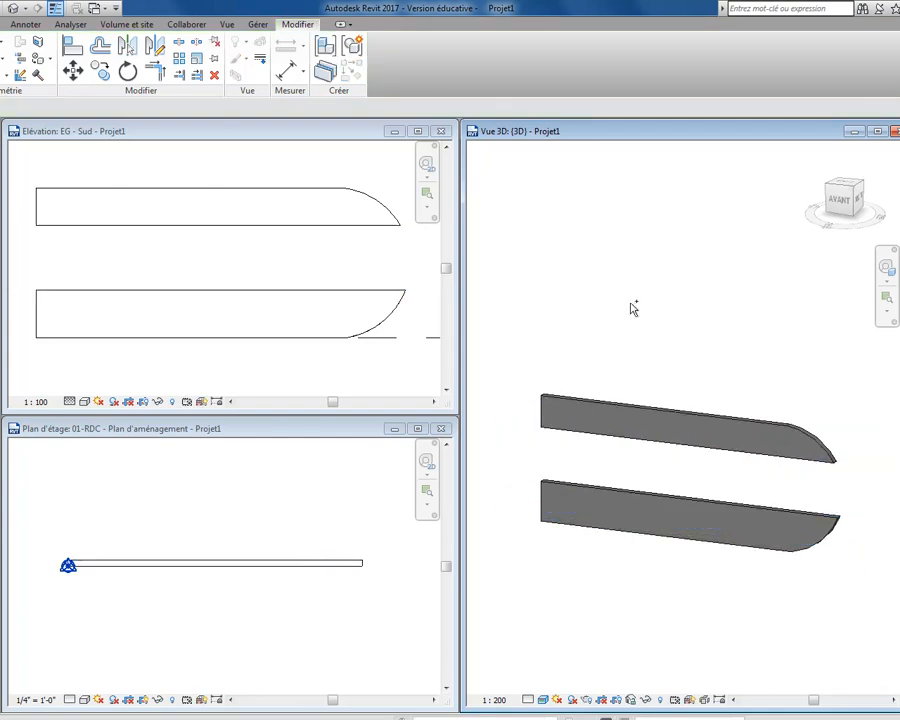
key("ctrl+z")
key("ctrl+z")
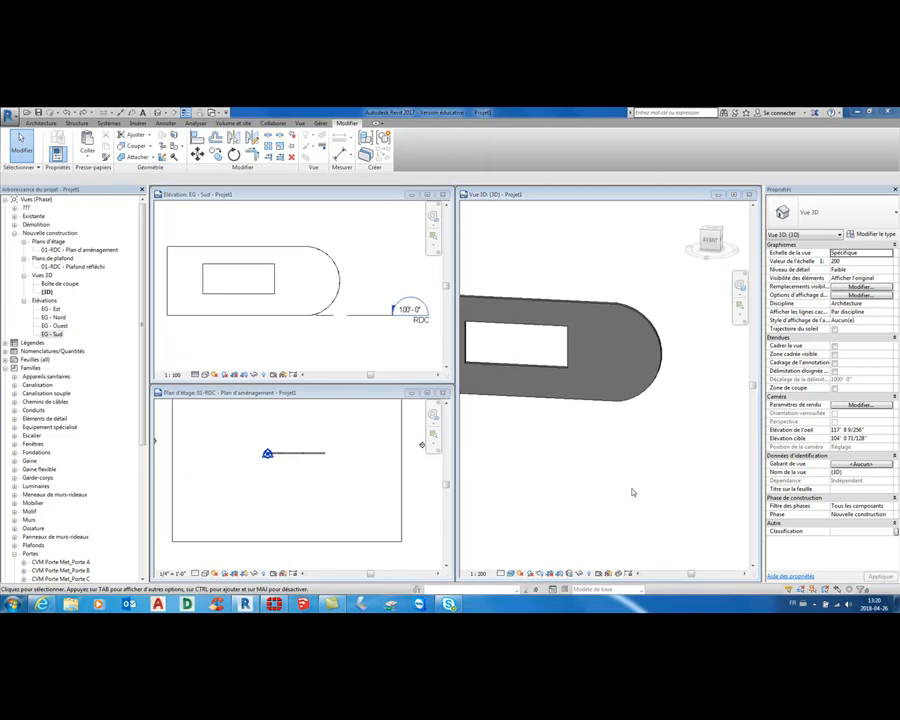
Step: Reset the profile of the rounded wall
left_click(625, 350)
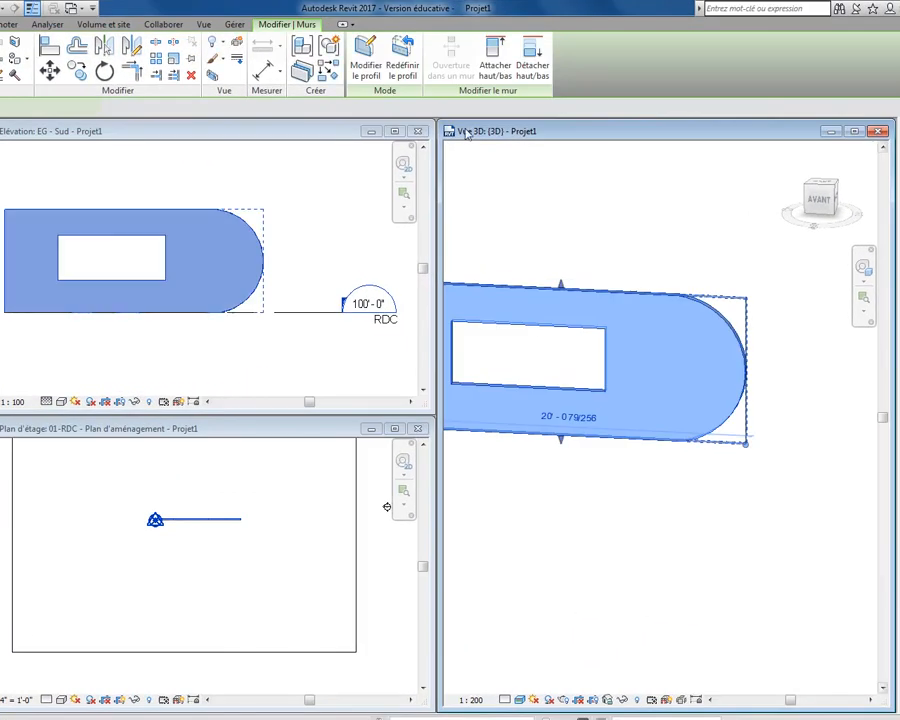
left_click(405, 60)
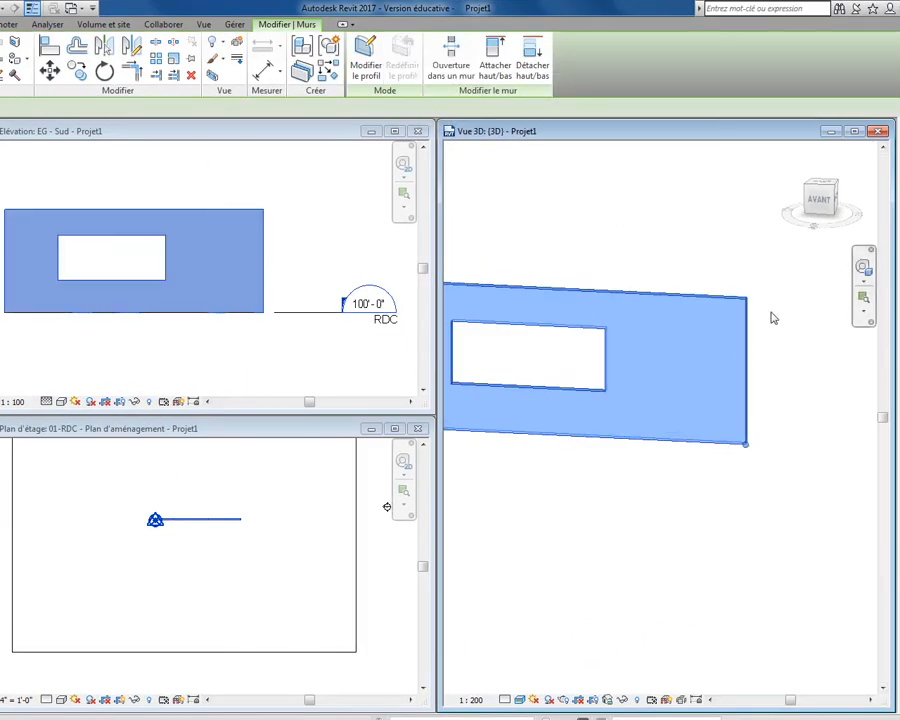
left_click(728, 502)
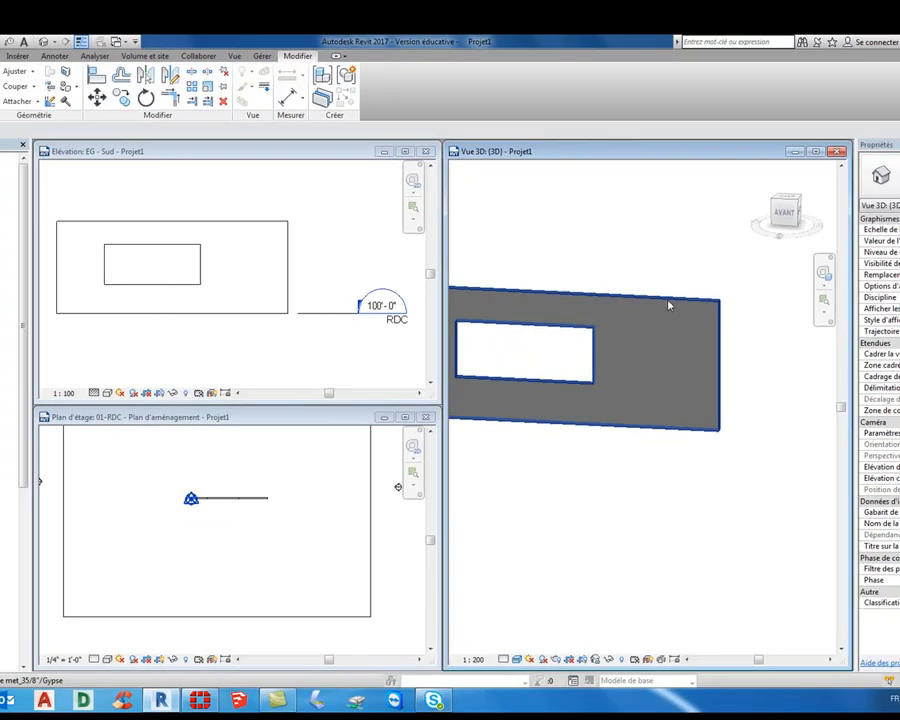
Step: Edit the wall's profile and sketch a circle of about 1'-11" radius centred on the midpoint of the right end line
left_click(669, 305)
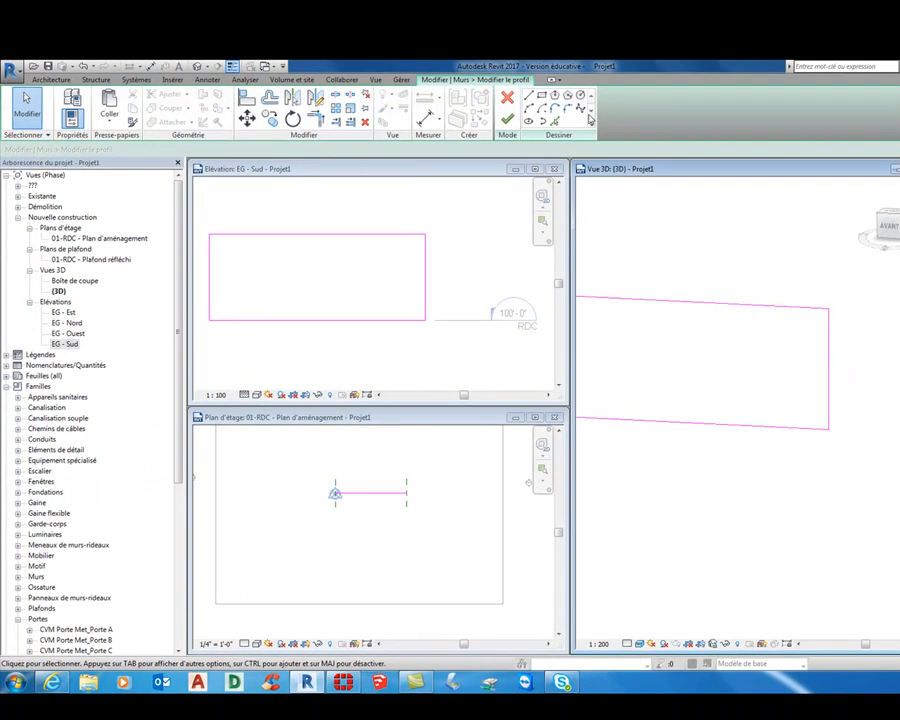
left_click(581, 96)
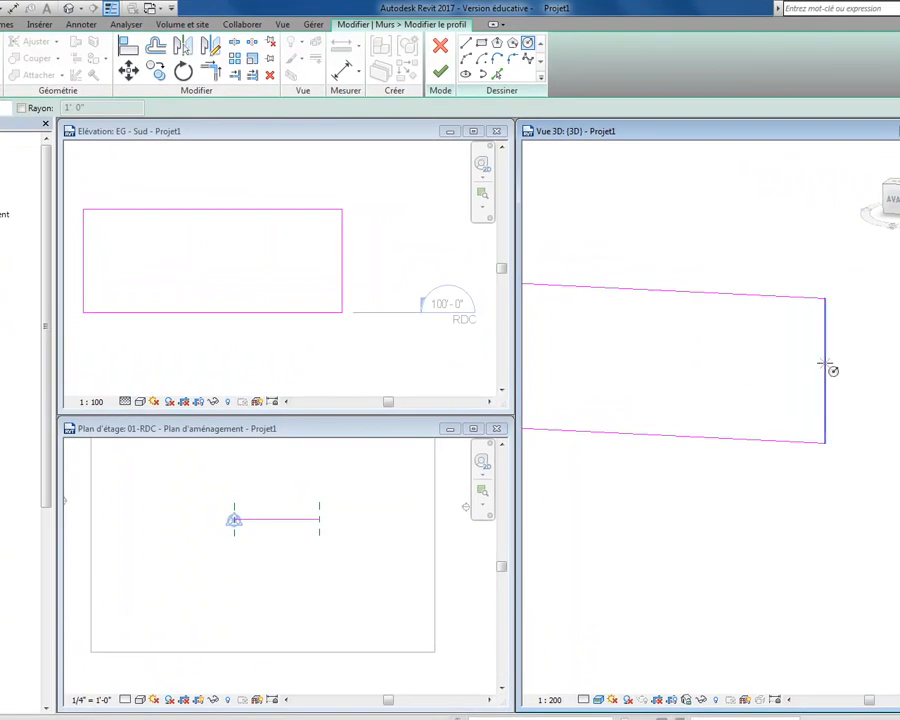
left_click(824, 370)
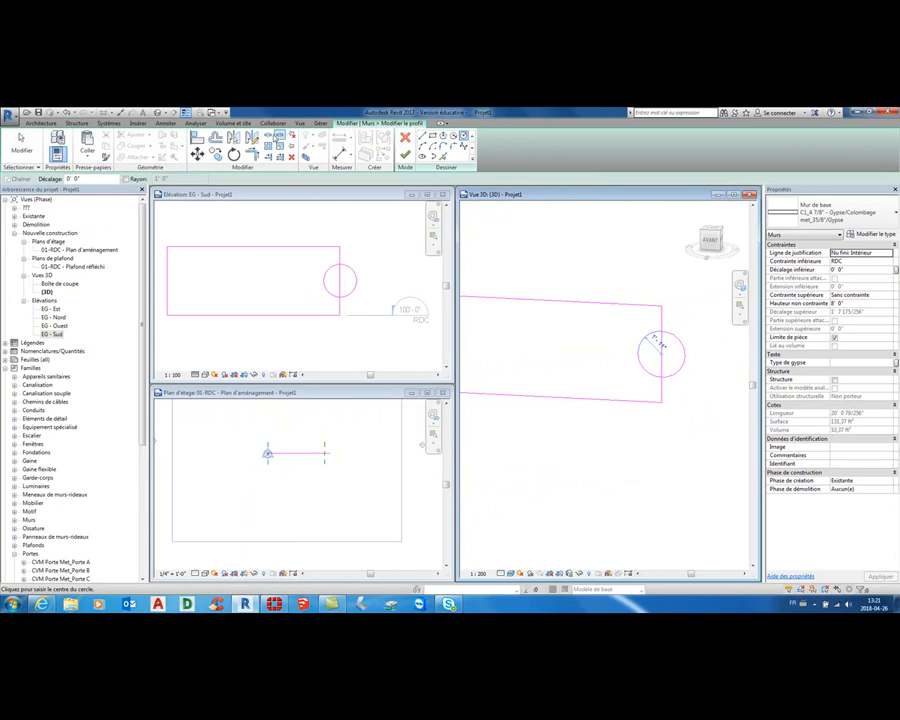
Step: Split the circle and the right end line at their upper and lower intersection points with Split Element
left_click(268, 136)
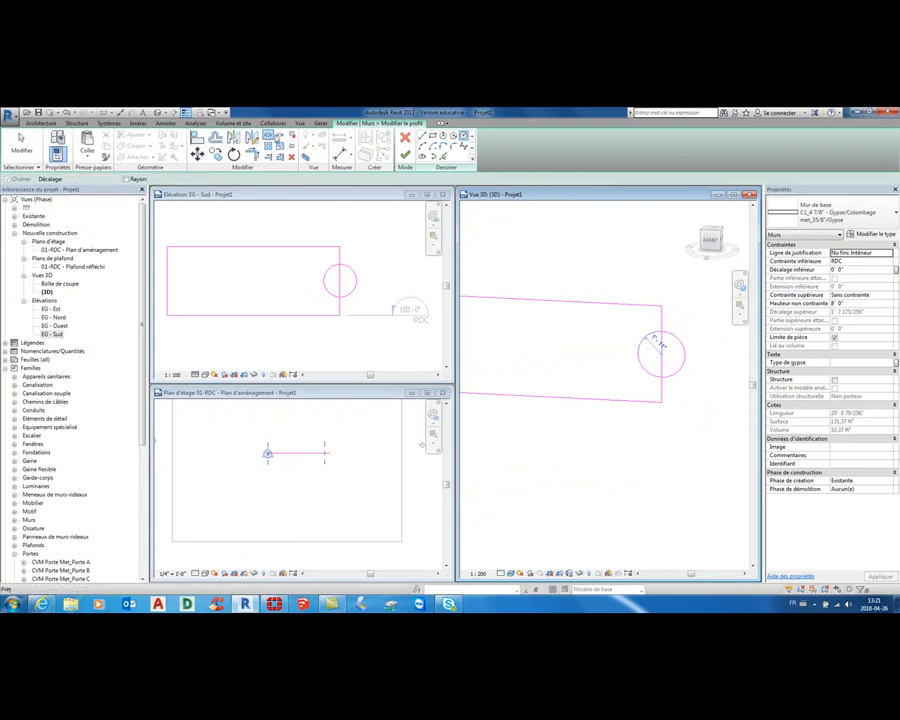
left_click(662, 331)
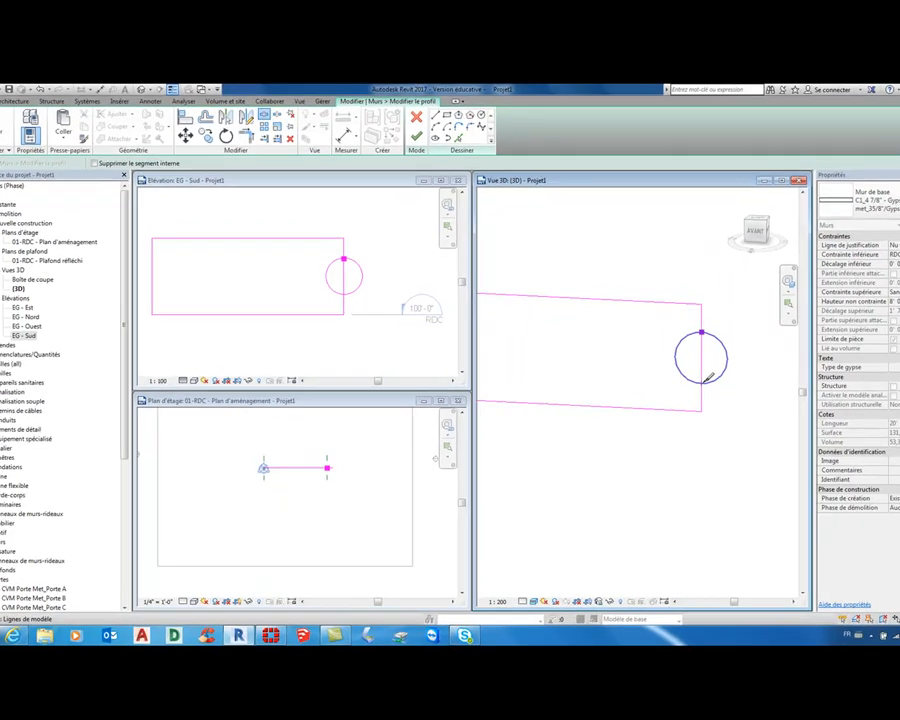
left_click(662, 377)
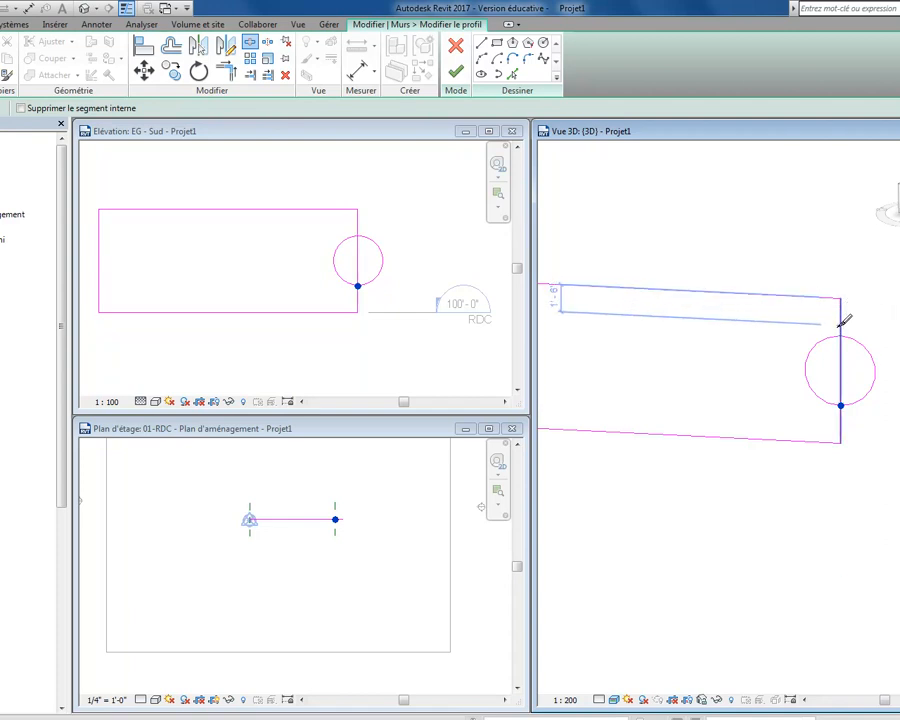
scroll(847, 328, "up", 3)
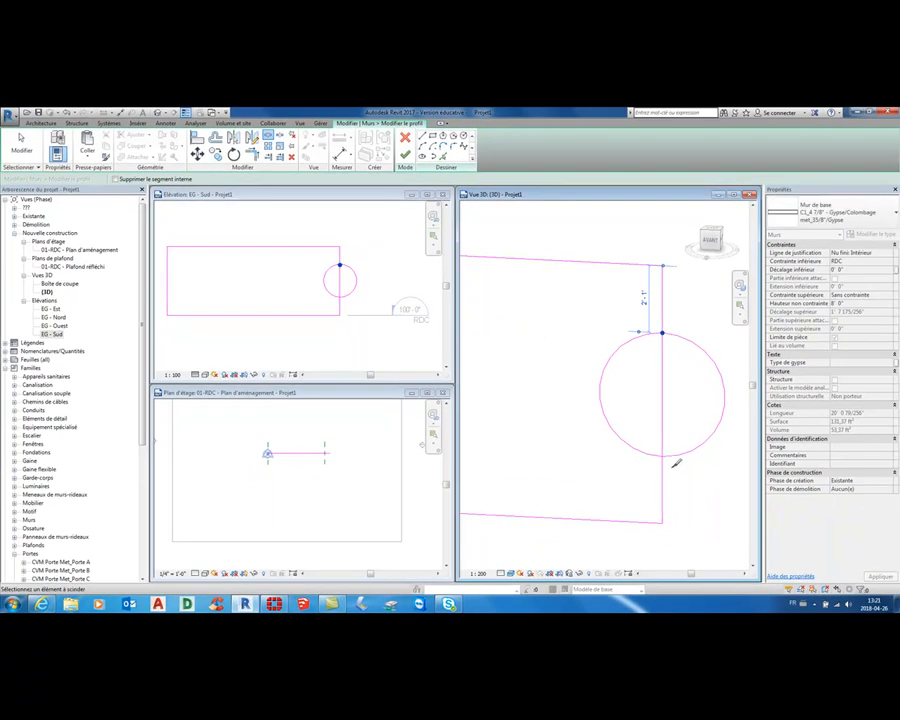
left_click(663, 456)
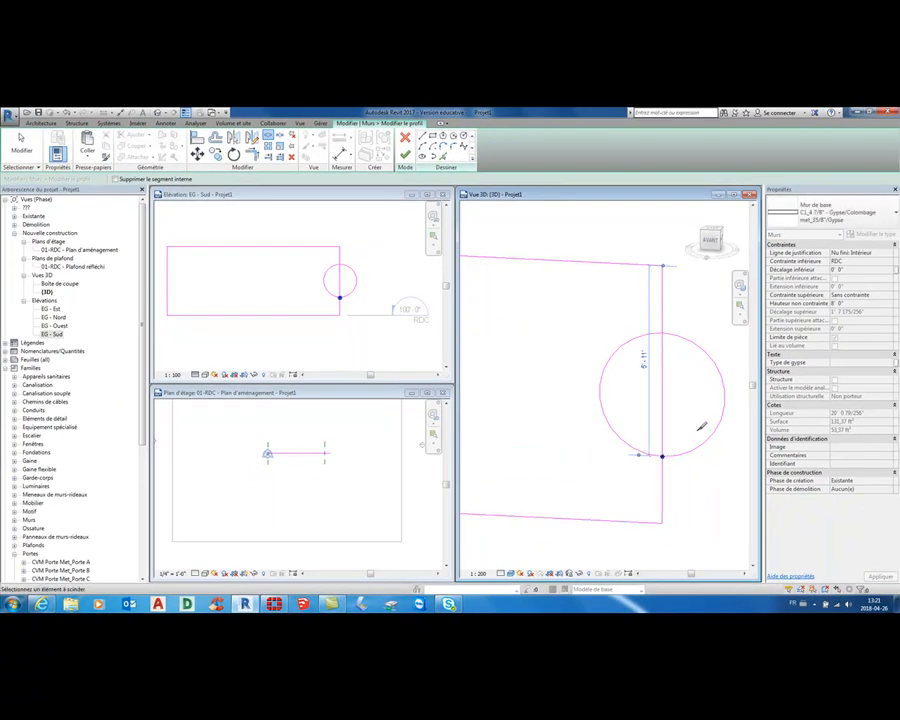
key("Escape")
key("Escape")
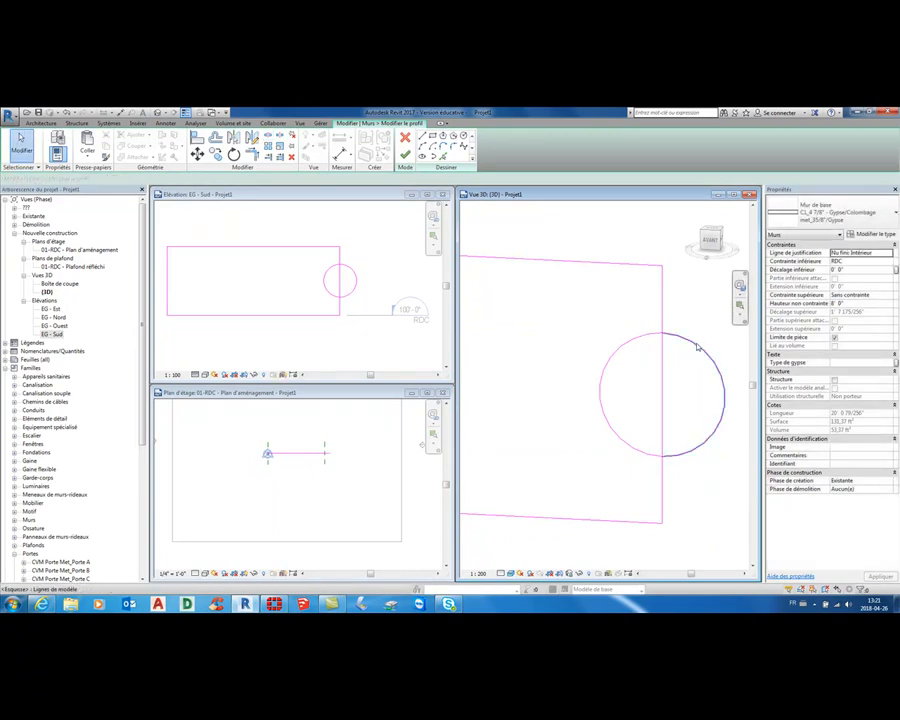
Step: Delete the circle's outer half and the end-line segment inside it, and finish the profile edit
left_click(697, 344)
left_click(662, 362)
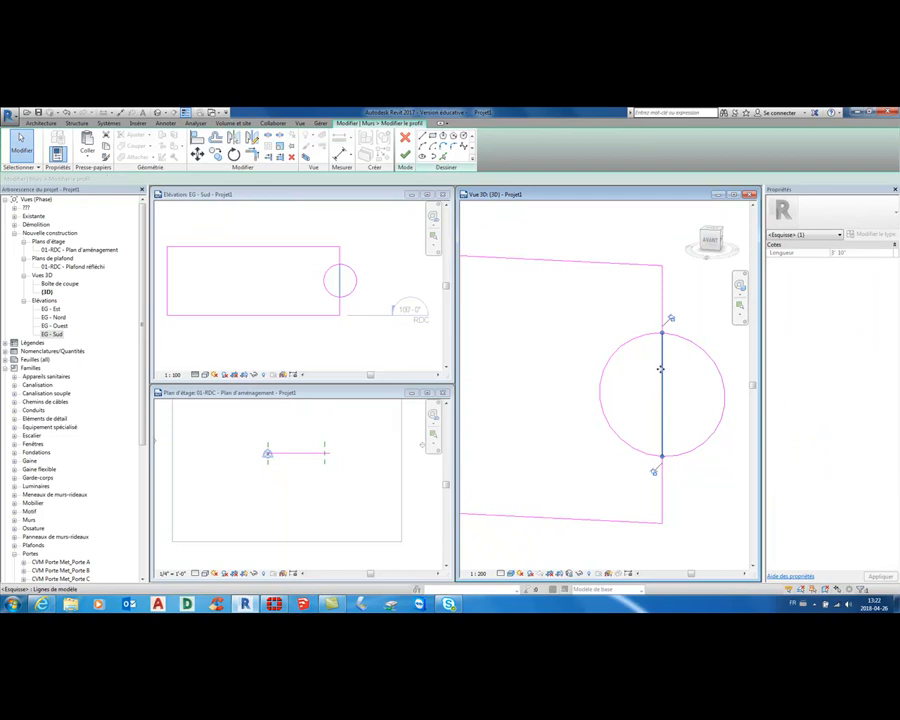
key("Delete")
left_click(689, 344)
key("Delete")
scroll(710, 383, "down", 2)
scroll(700, 384, "down", 2)
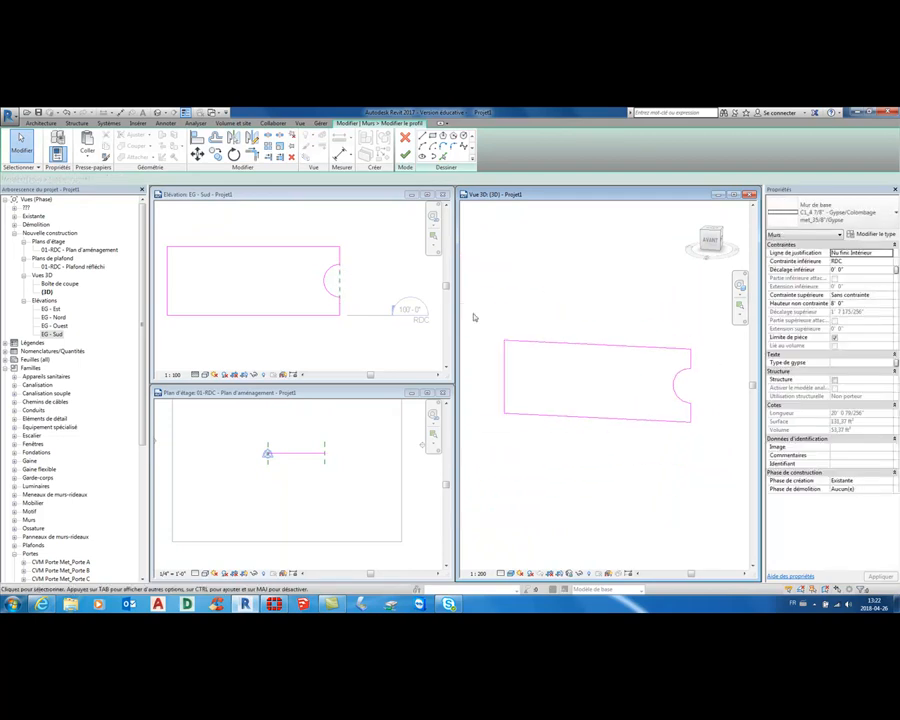
left_click(406, 155)
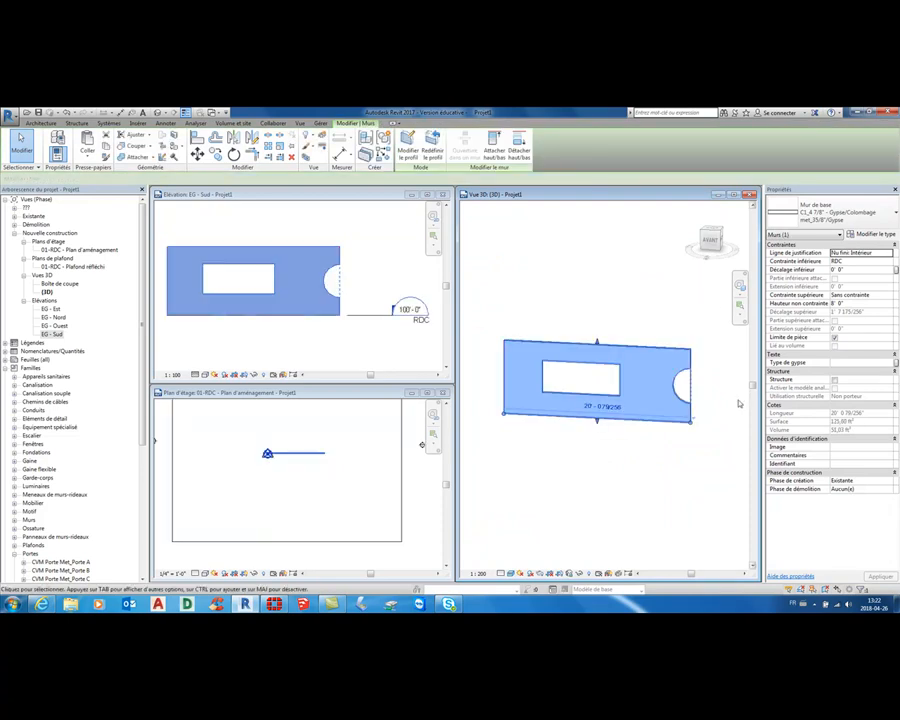
left_click(697, 460)
Step: Mirror the notched wall about an axis drawn across the wall's thickness at its right end
scroll(700, 410, "up", 4)
middle_click_drag(695, 430, 703, 448, "shift")
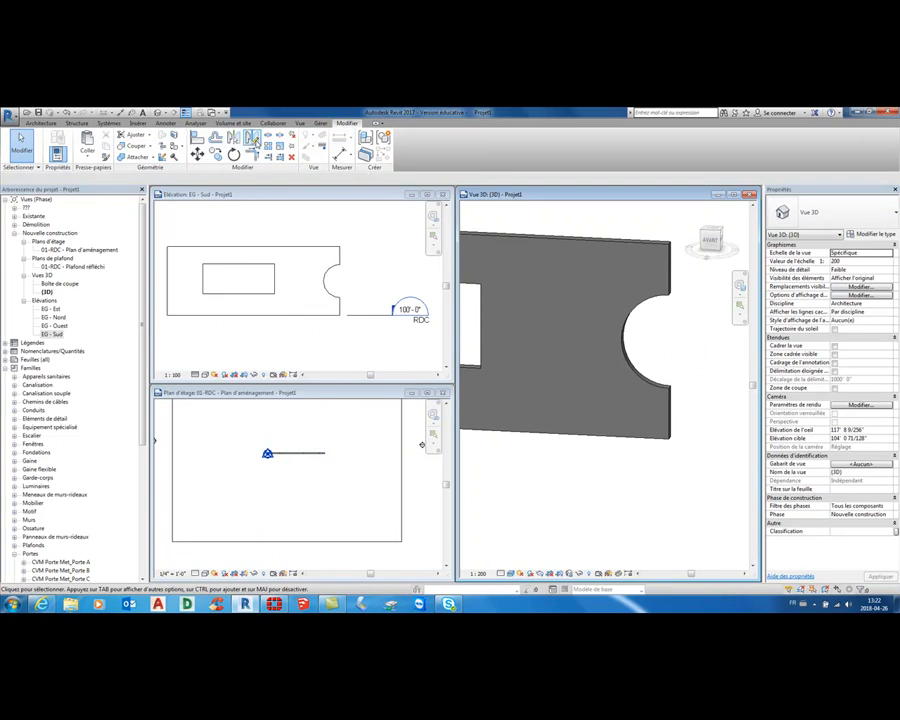
left_click(672, 432)
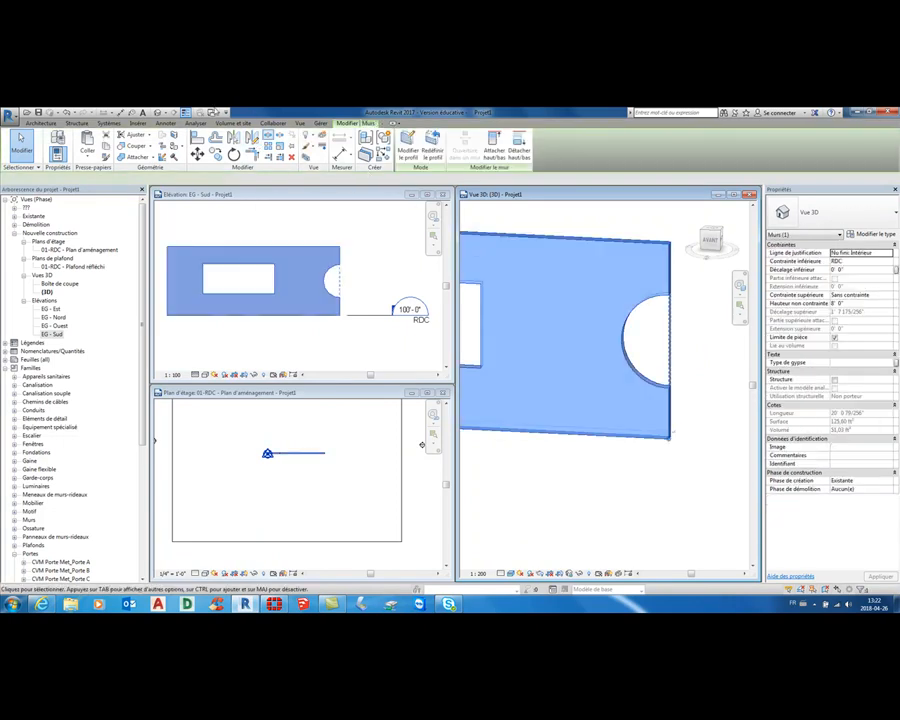
scroll(672, 433, "up", 5)
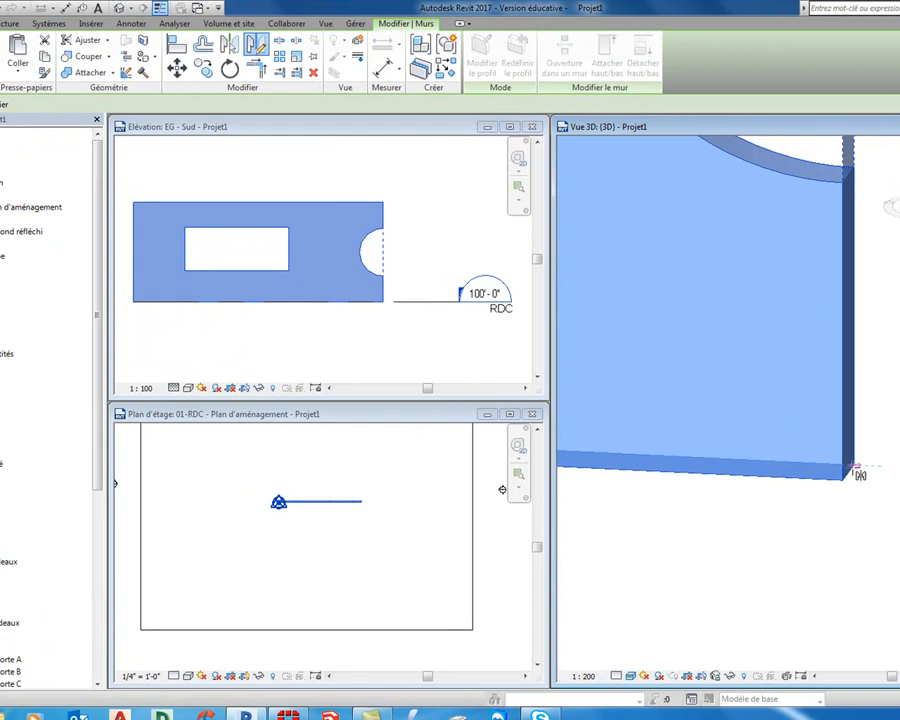
left_click_drag(857, 470, 771, 579)
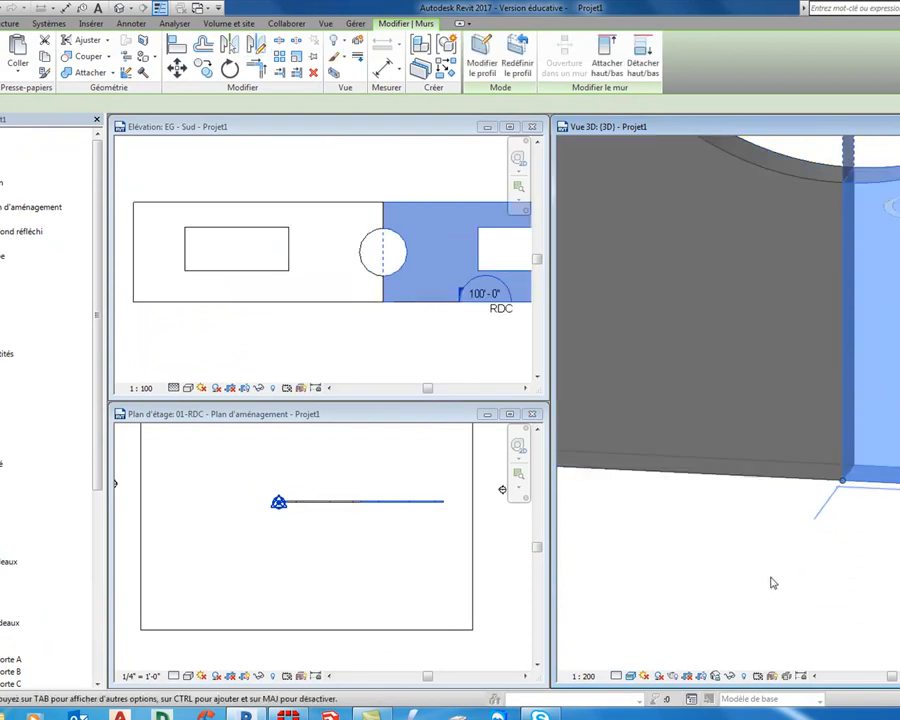
left_click(773, 566)
scroll(788, 539, "down", 6)
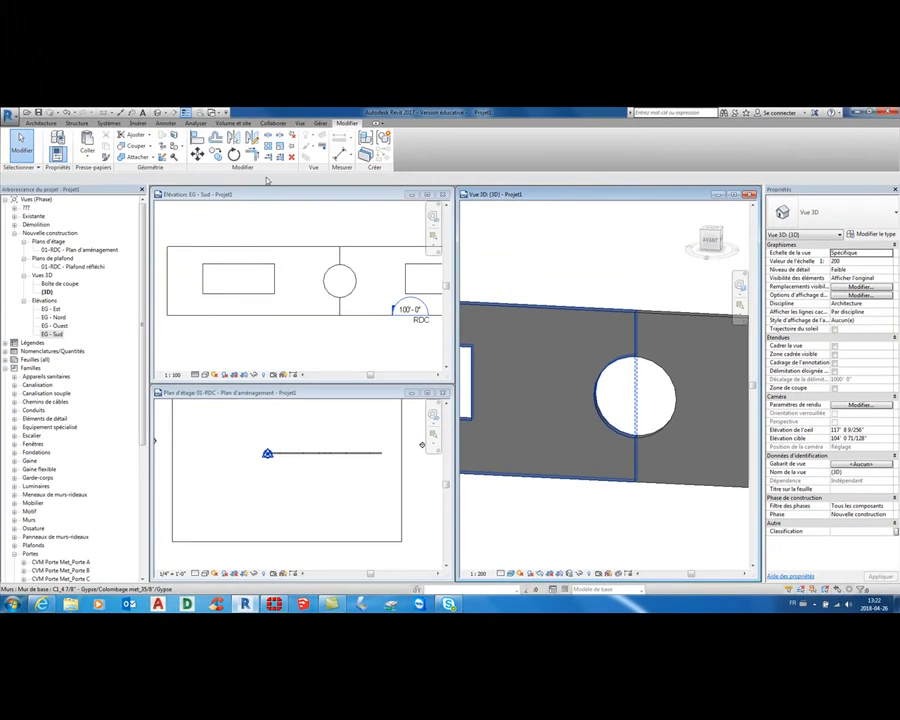
Step: Join the original wall and its mirrored copy with Join Geometry
left_click(130, 157)
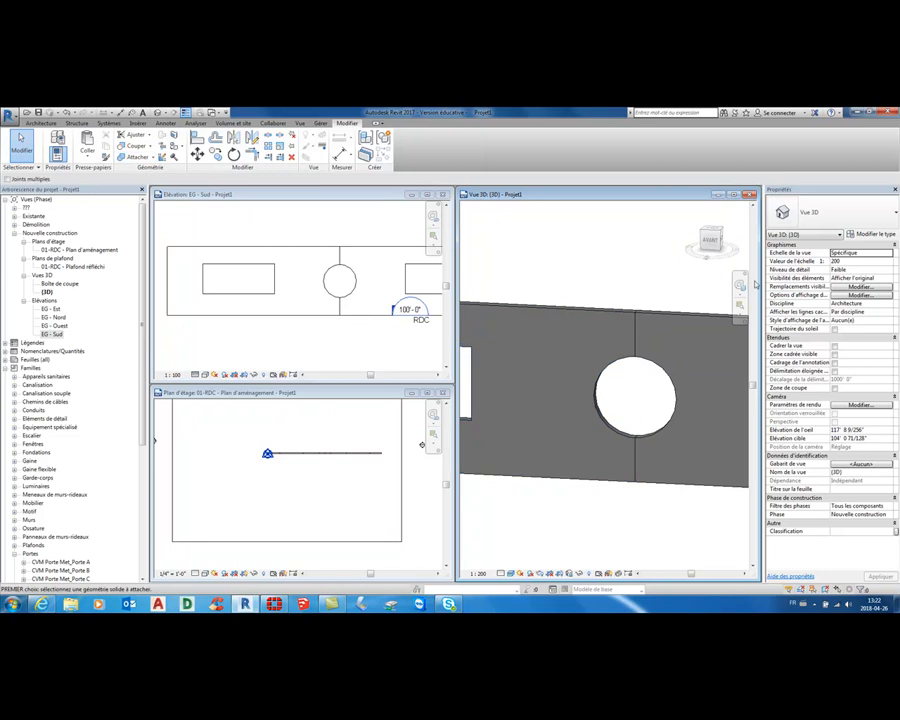
left_click(675, 318)
left_click(619, 318)
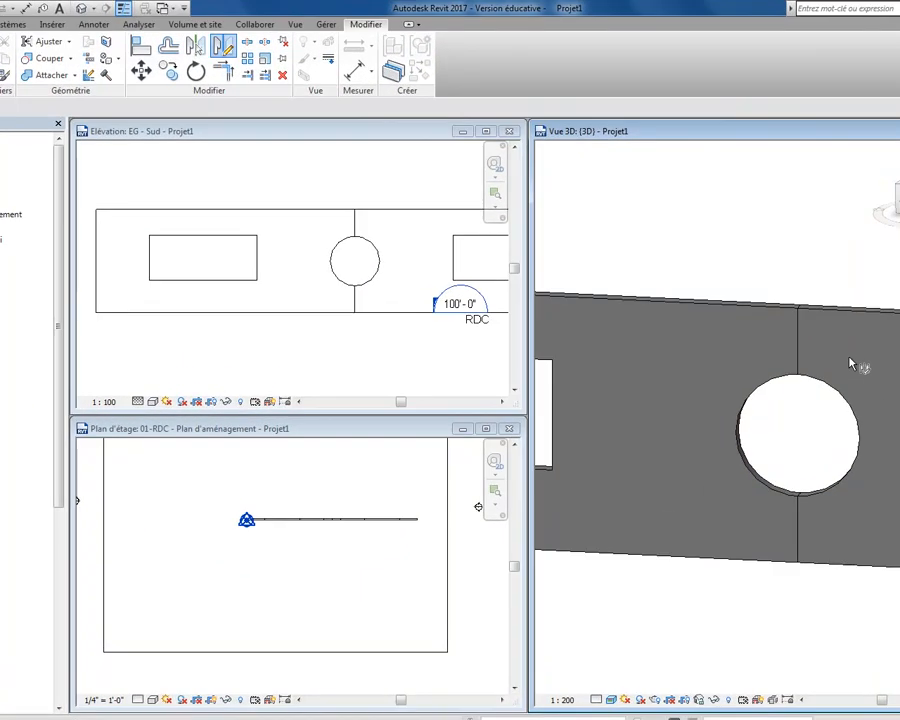
key("Escape")
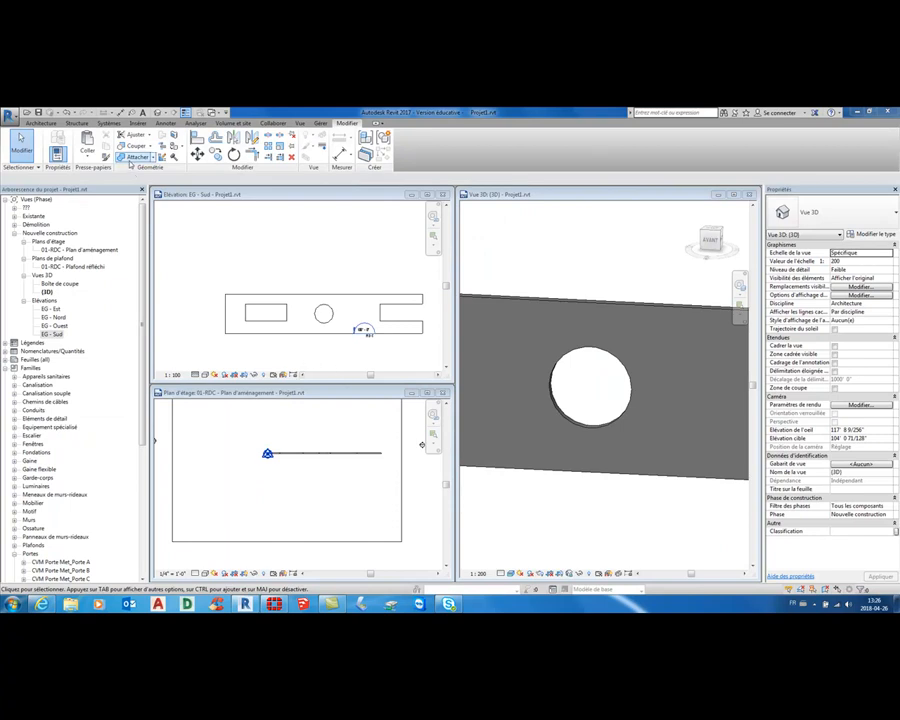
left_click(136, 158)
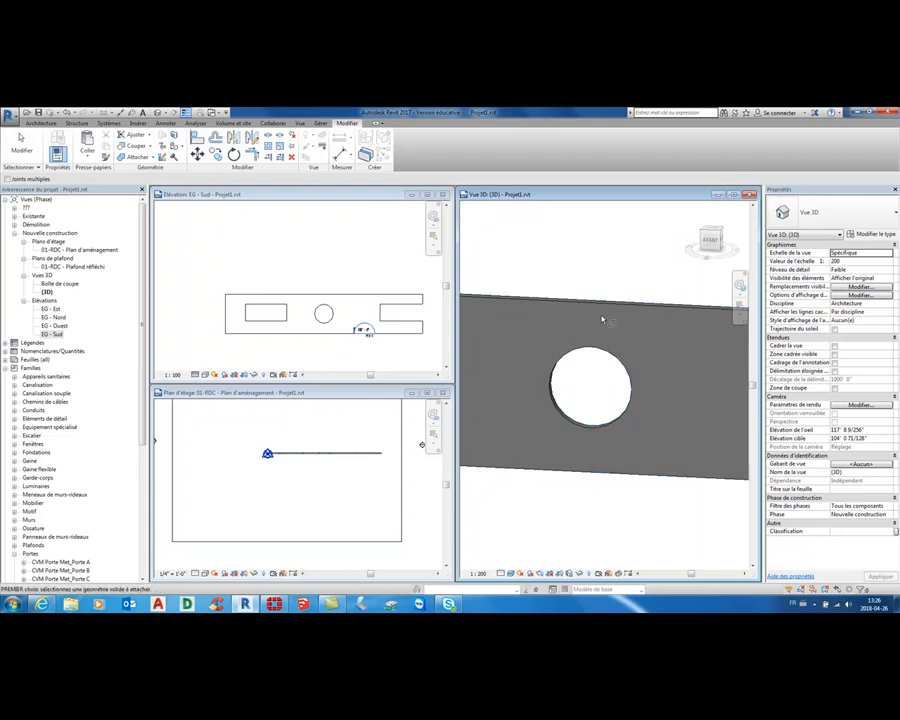
key("Escape")
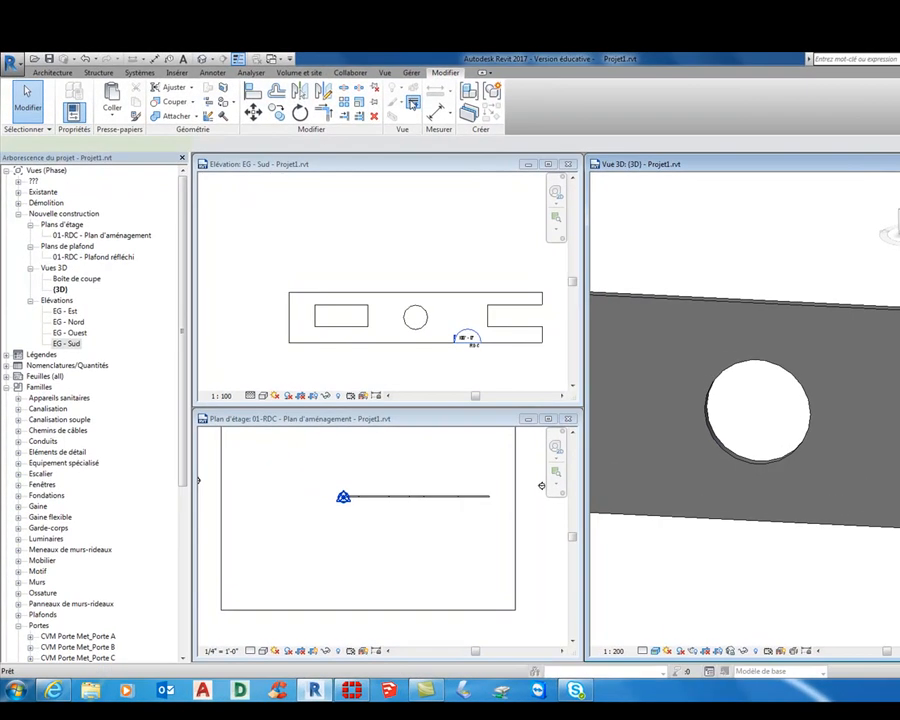
Step: Choose the <Lignes invisibles> line style for Linework, and leave the tool
left_click(413, 104)
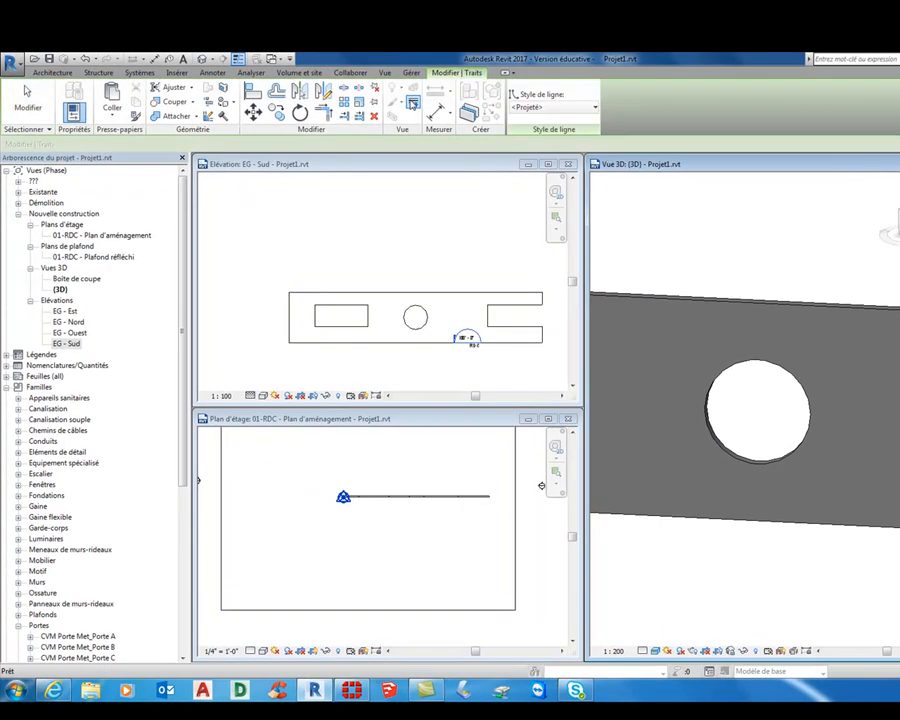
left_click(558, 107)
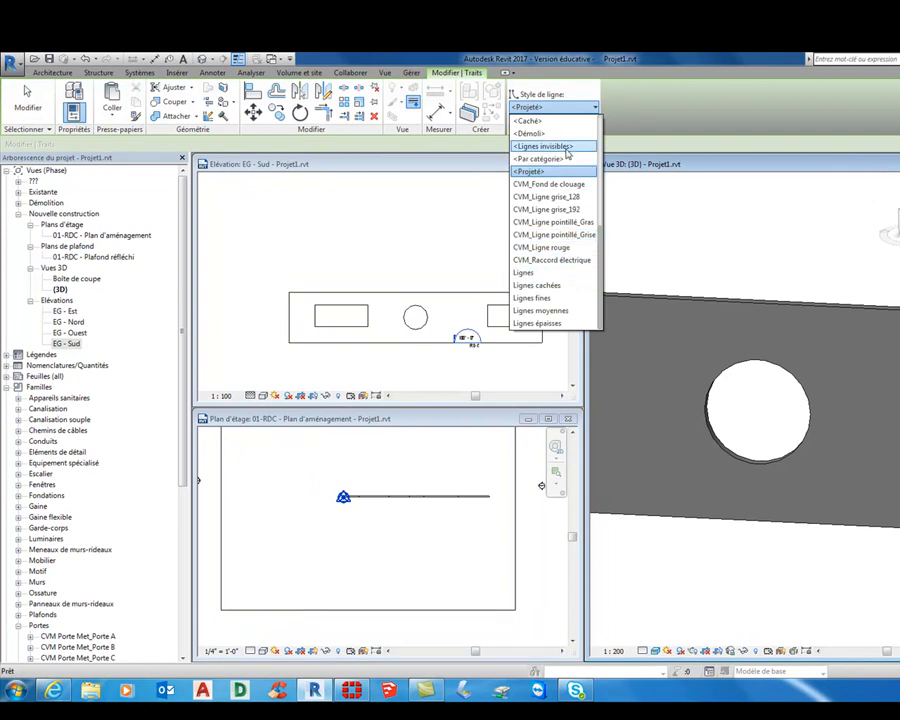
left_click(545, 146)
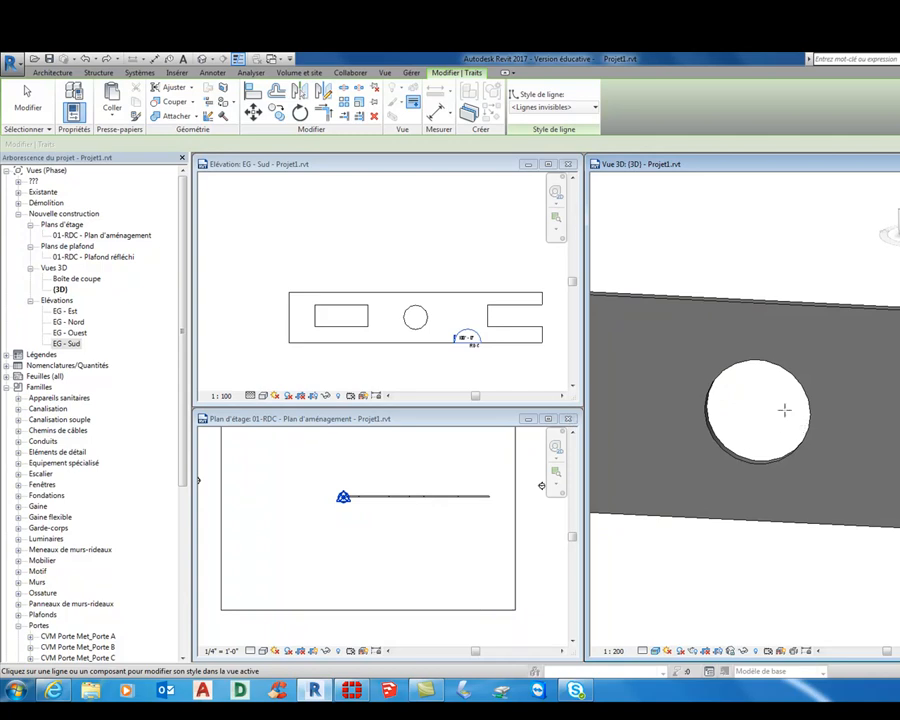
key("Escape")
Step: Stretch the inner end of the rectangular opening in the right wall closer to the circular hole
scroll(790, 330, "down", 4)
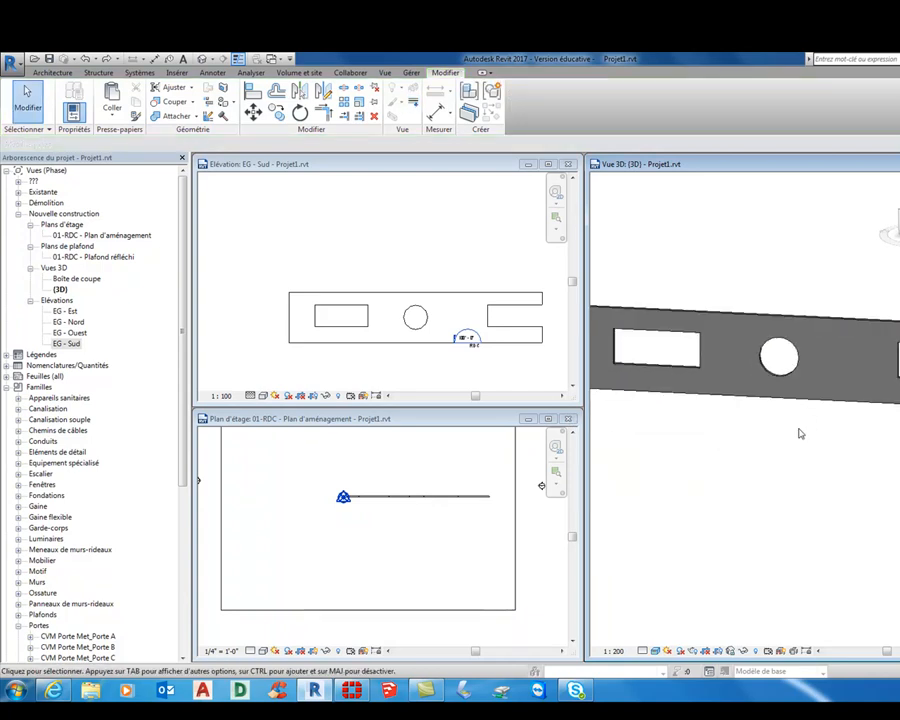
scroll(788, 466, "down", 2)
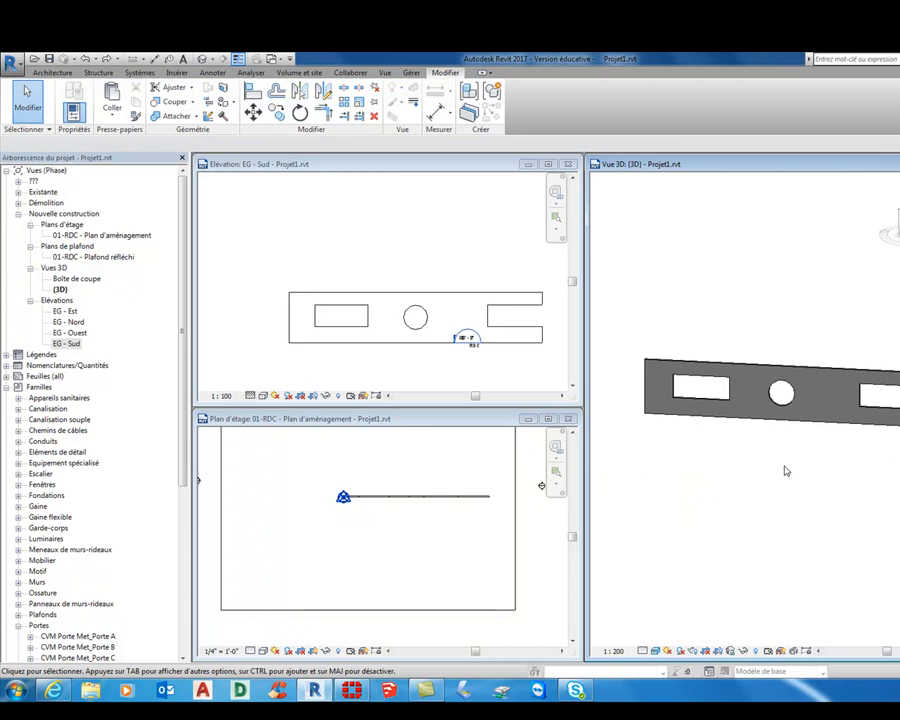
left_click(872, 395)
left_click_drag(872, 395, 815, 400)
left_click(805, 427)
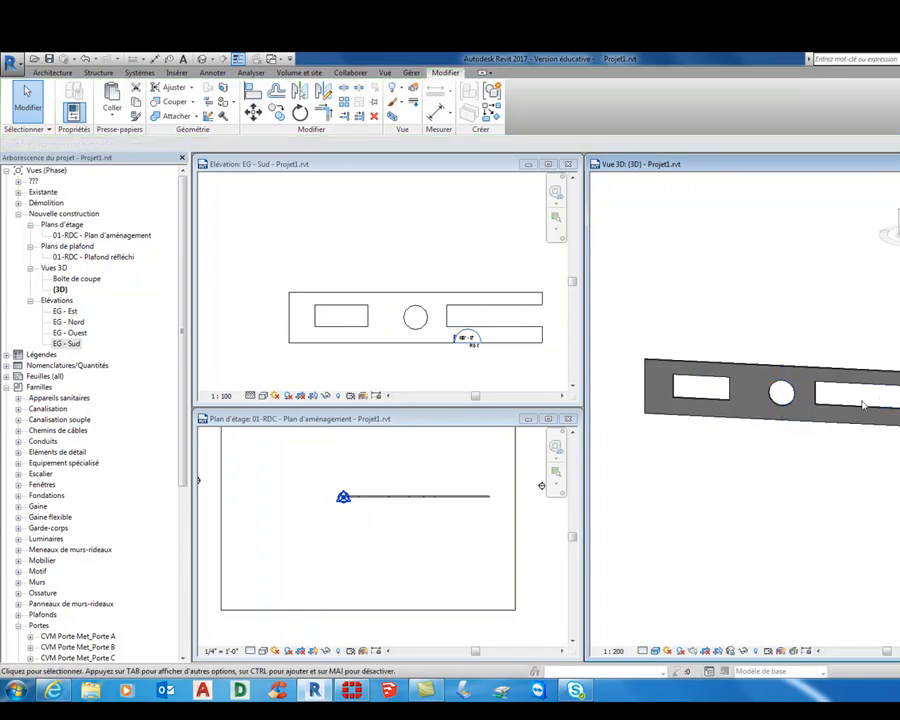
Step: Delete the rectangular opening from the right wall
left_click(874, 392)
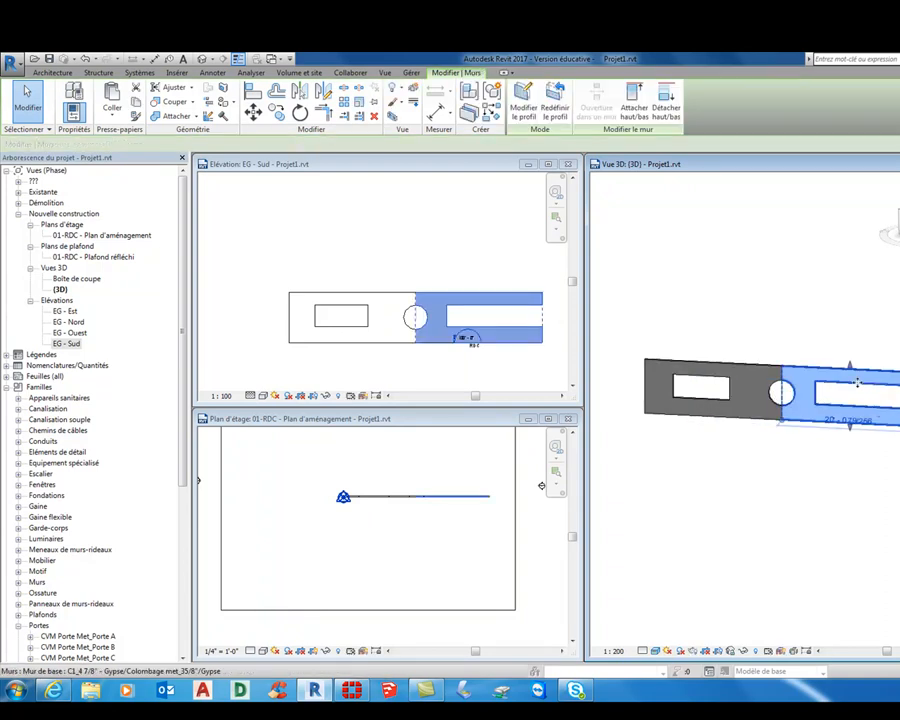
left_click(855, 384)
left_click(848, 392)
key("Delete")
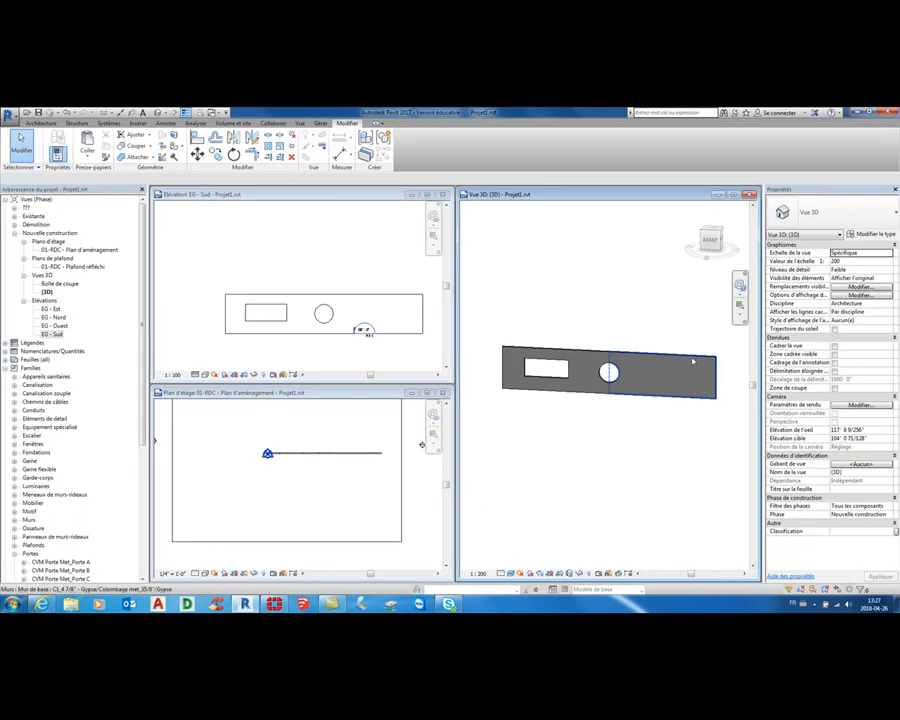
Step: Open the right wall's profile for editing
left_click(694, 359)
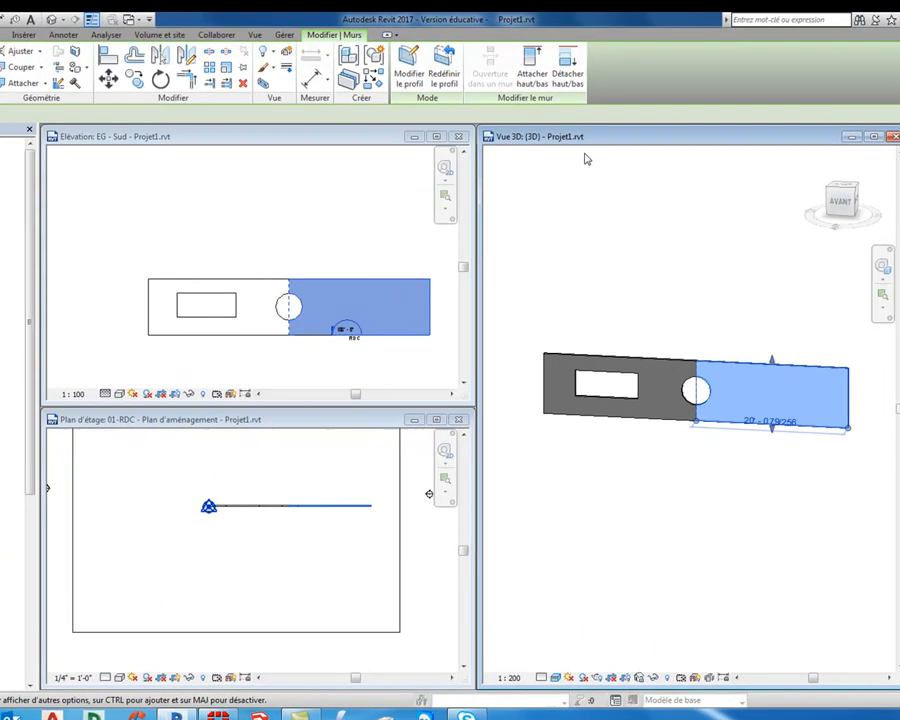
left_click(409, 70)
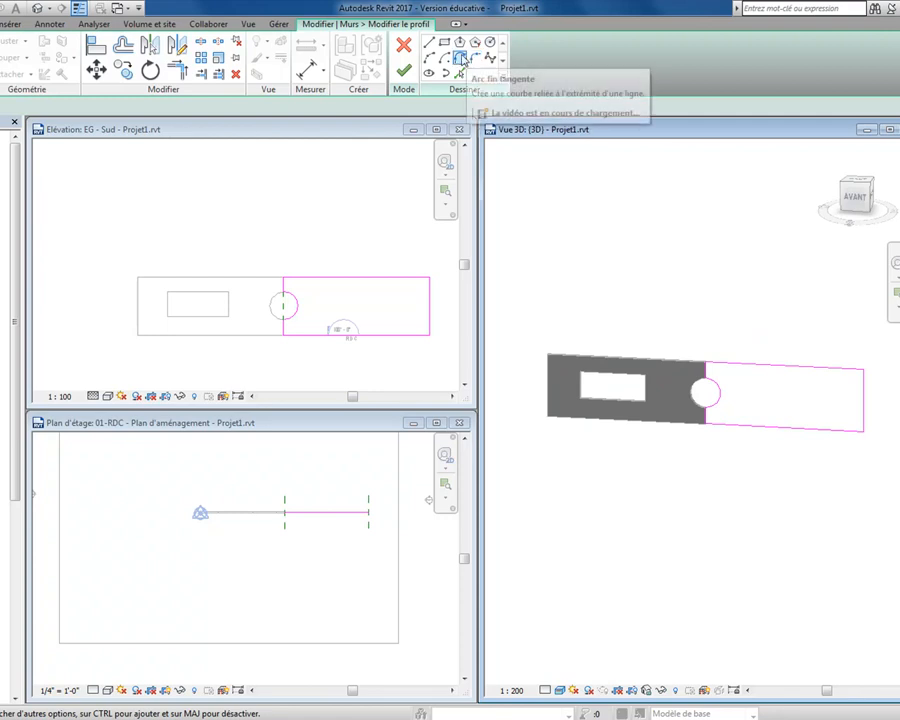
Step: Draw a Start-End-Radius arc of about 3'-9" radius, bulging outward from the profile's upper line near its right end
left_click(431, 58)
left_click(845, 366)
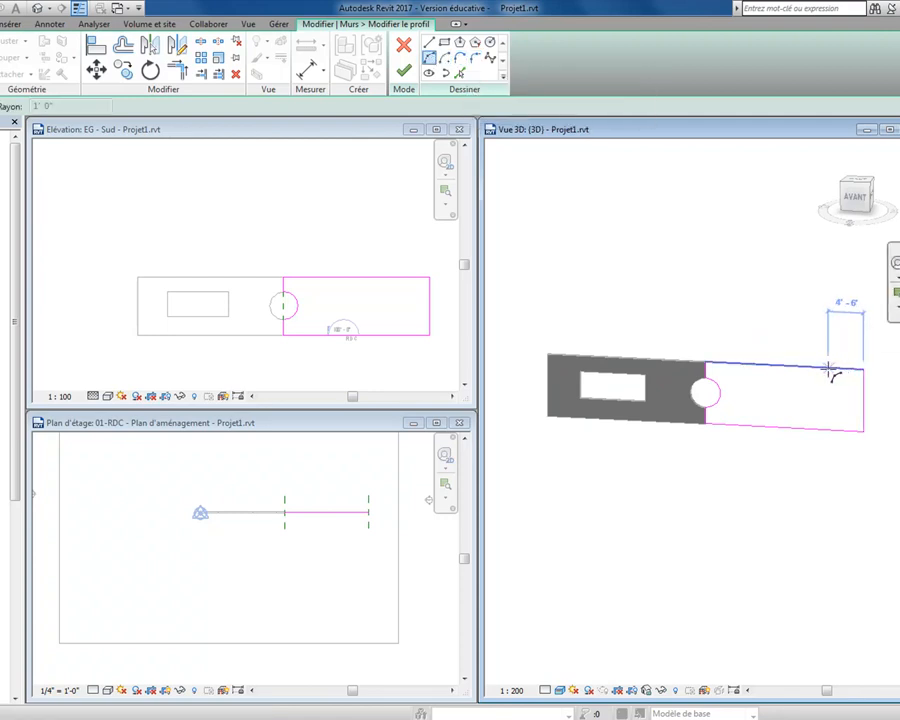
left_click(838, 410)
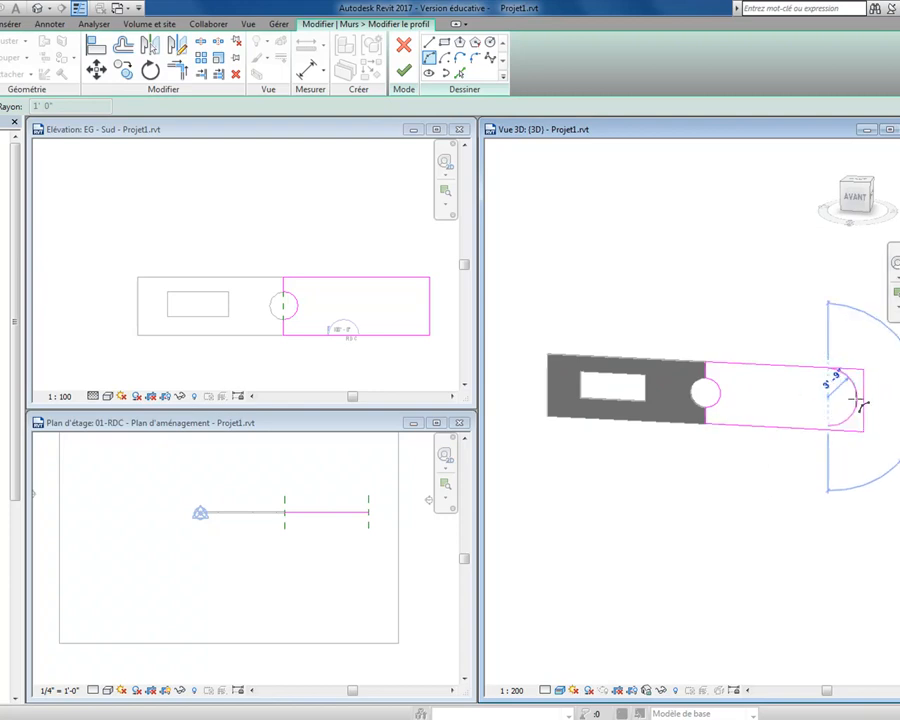
left_click(862, 400)
scroll(860, 400, "up", 2)
key("Escape")
scroll(830, 434, "up", 2)
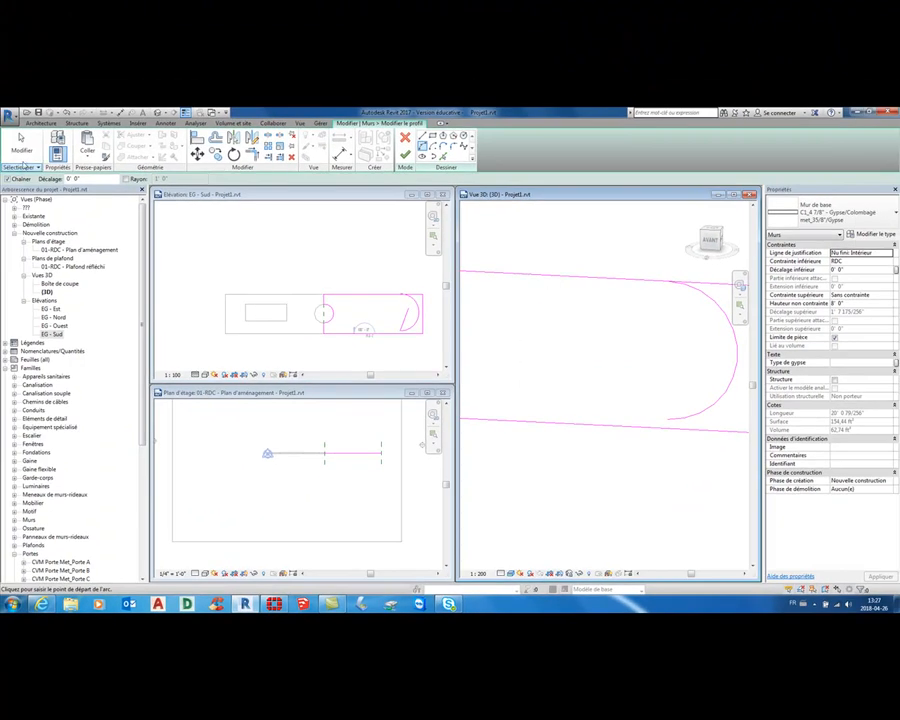
Step: Try to move the arc's lower endpoint onto the profile's bottom line, and delete the arc
left_click(21, 142)
left_click(686, 425)
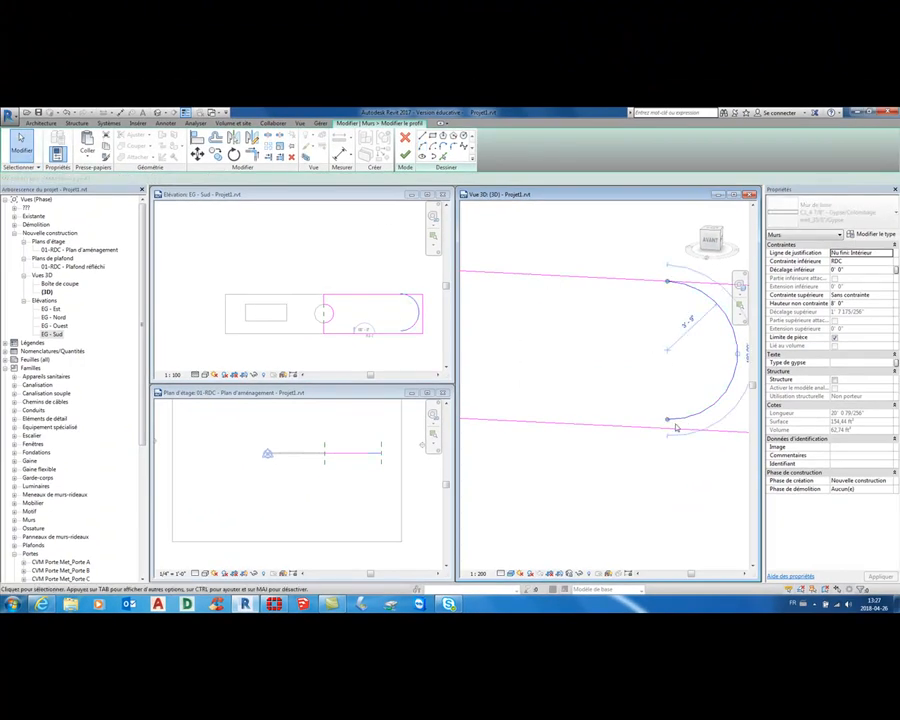
left_click_drag(667, 419, 668, 430)
key("Escape")
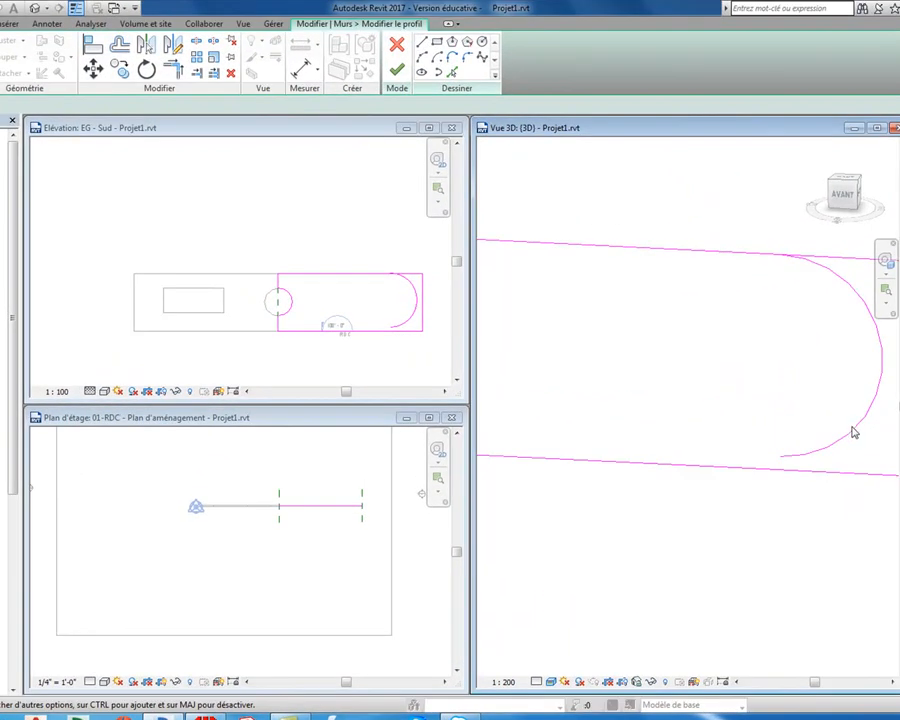
left_click(848, 440)
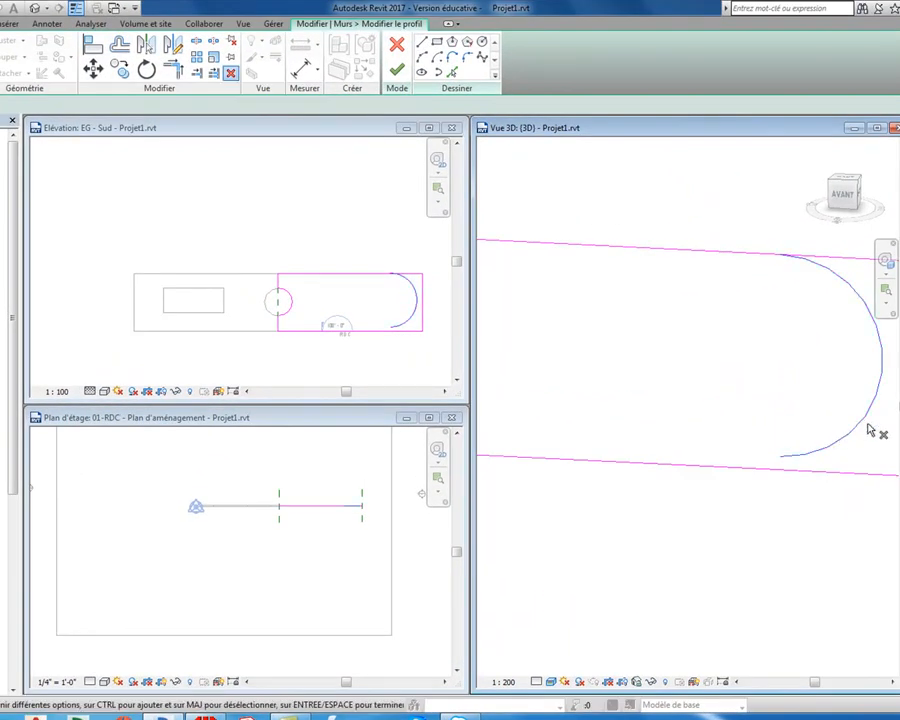
key("Delete")
Step: Draw an outward Start-End-Radius arc of about 4'-1" radius from the profile's top line to its bottom line near the right end
scroll(811, 365, "down", 2)
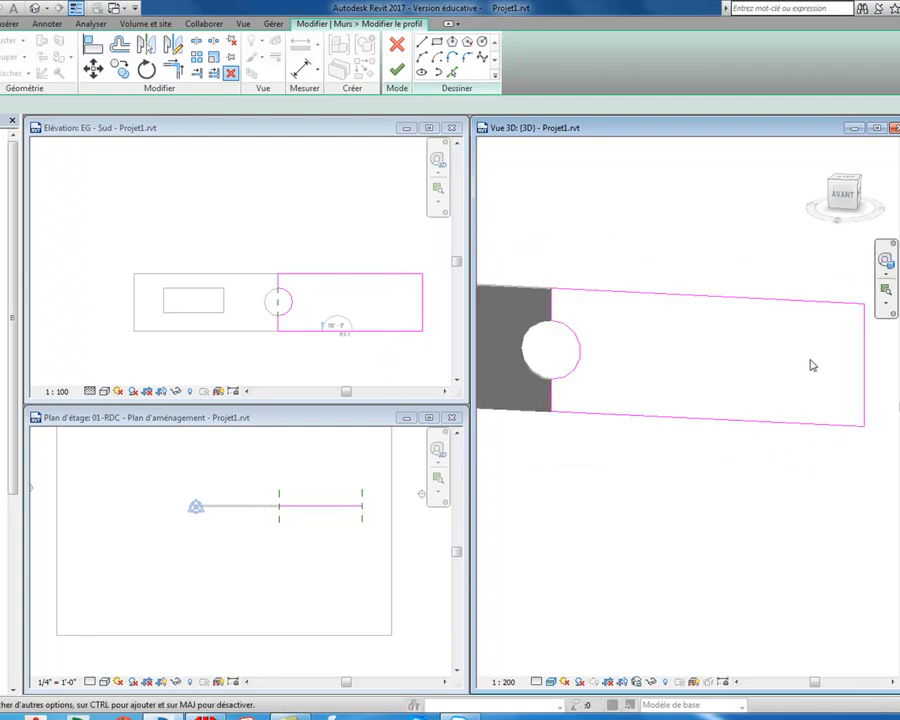
left_click(423, 58)
left_click(806, 302)
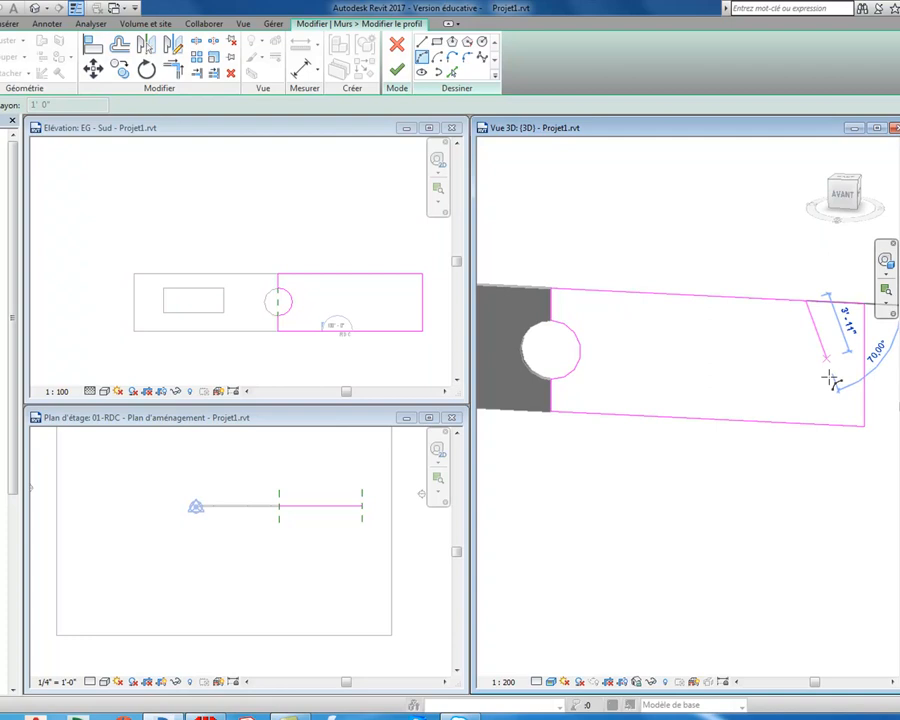
left_click(806, 422)
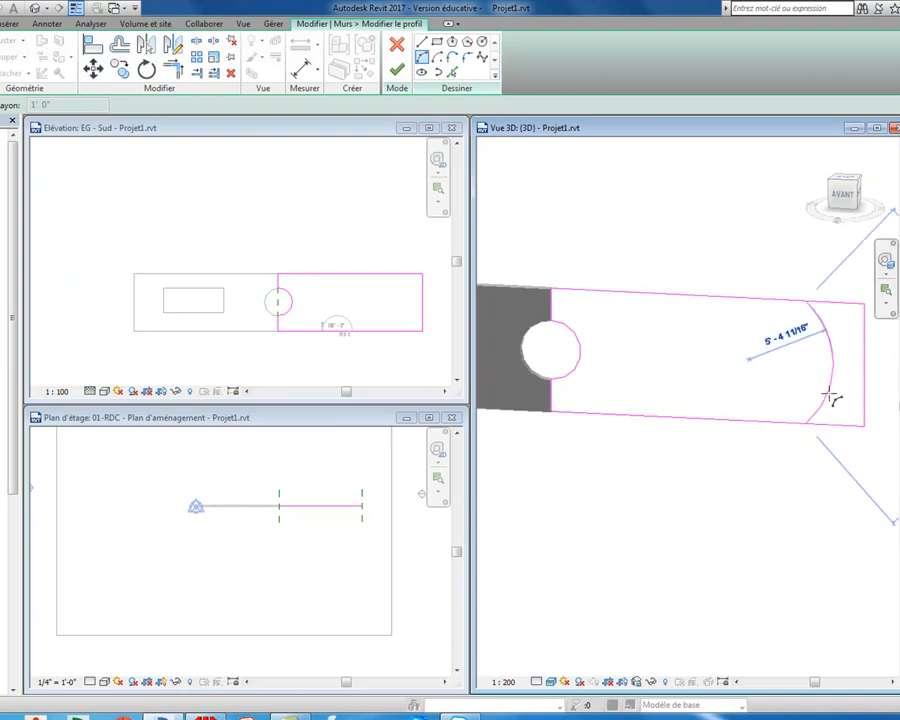
left_click(846, 364)
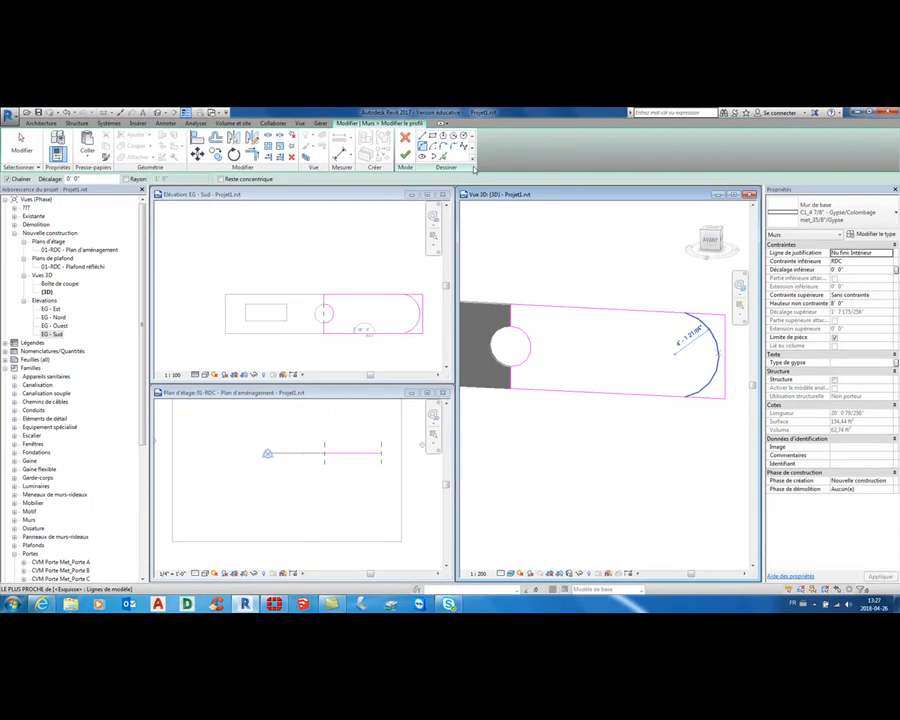
Step: Trim the profile's top and bottom lines to the arc's ends with Trim/Extend to Corner
left_click(259, 157)
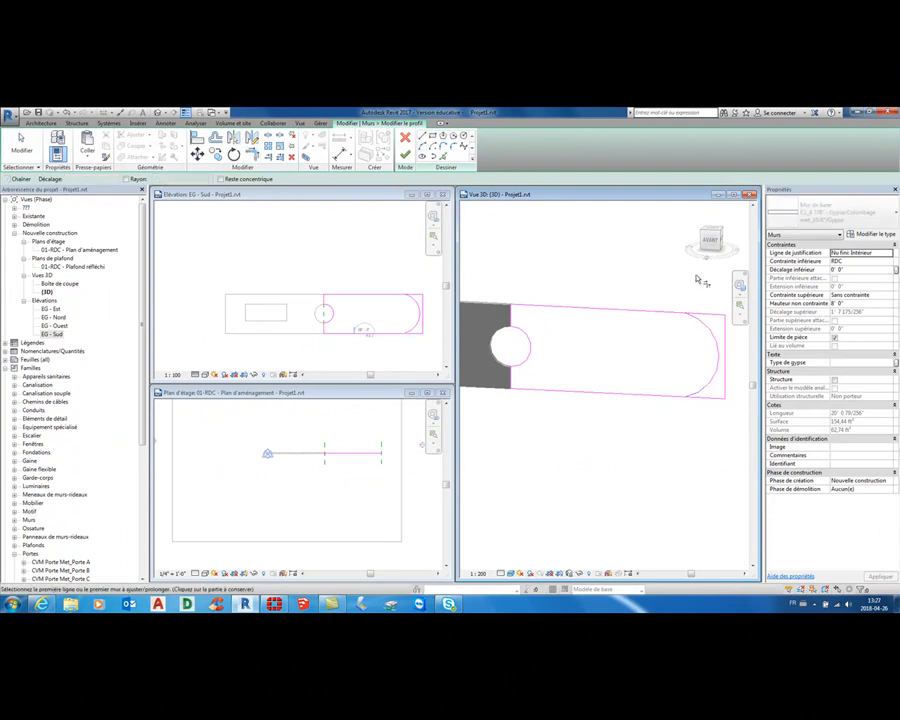
left_click(697, 318)
left_click(680, 316)
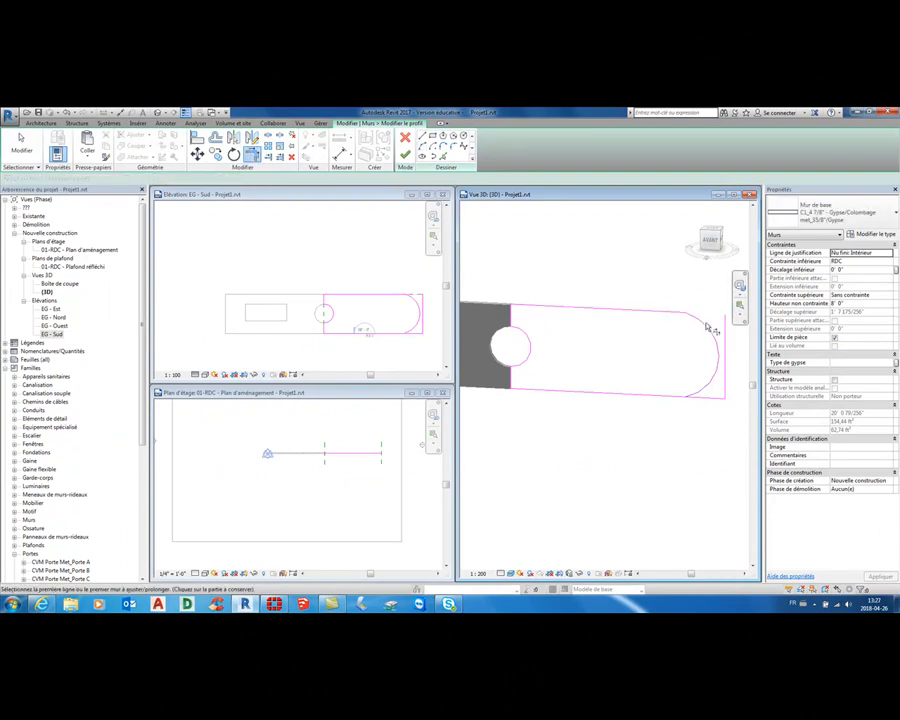
left_click(706, 328)
left_click(676, 395)
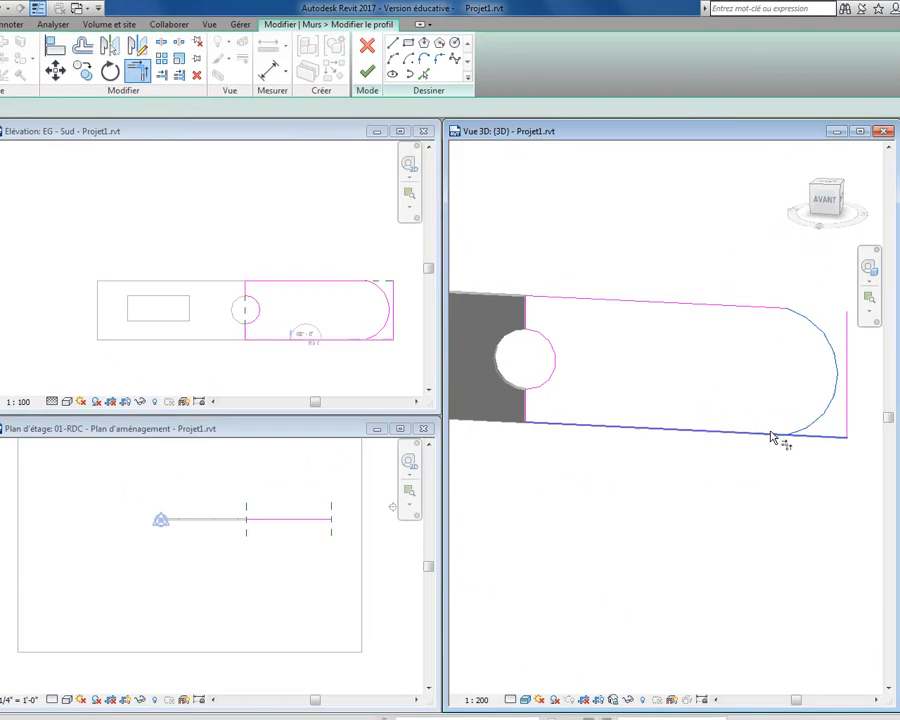
left_click(818, 425)
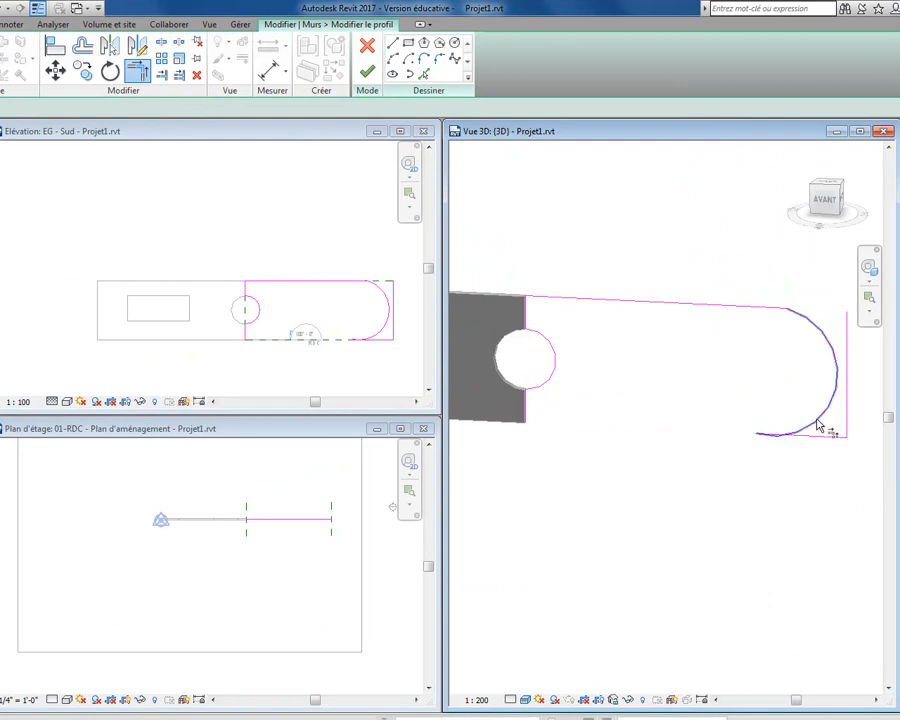
left_click(812, 424)
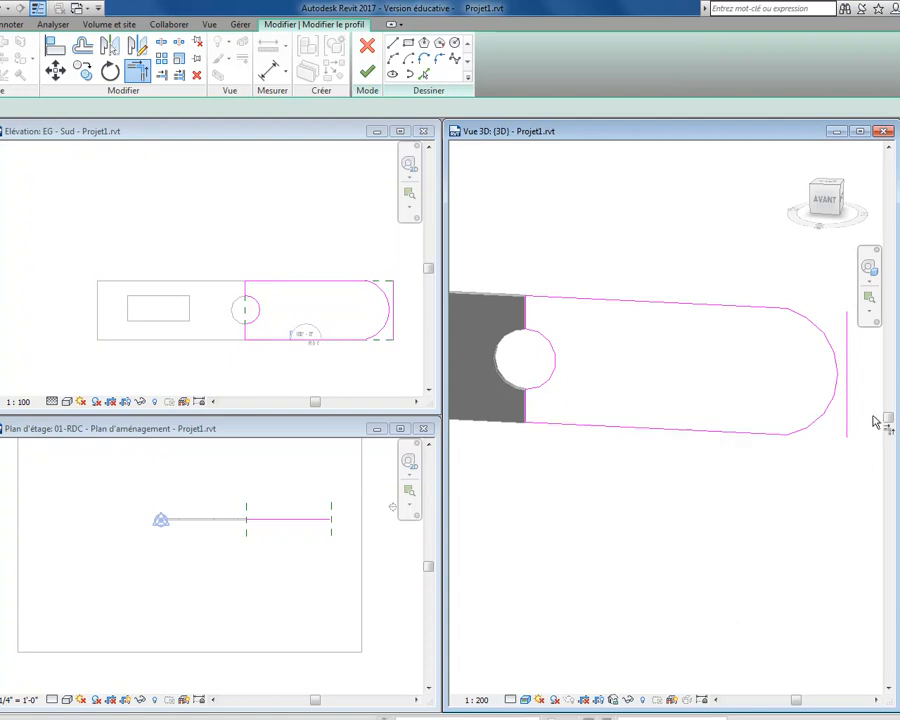
Step: Delete the leftover vertical end line beyond the arc, and finish the profile edit
left_click(848, 421)
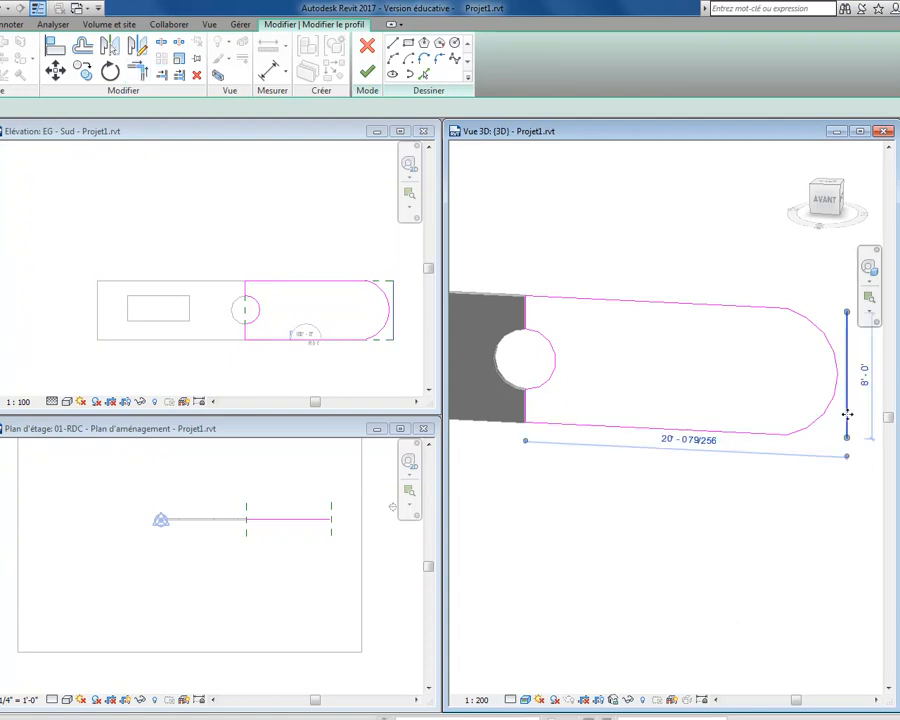
key("Delete")
left_click(367, 72)
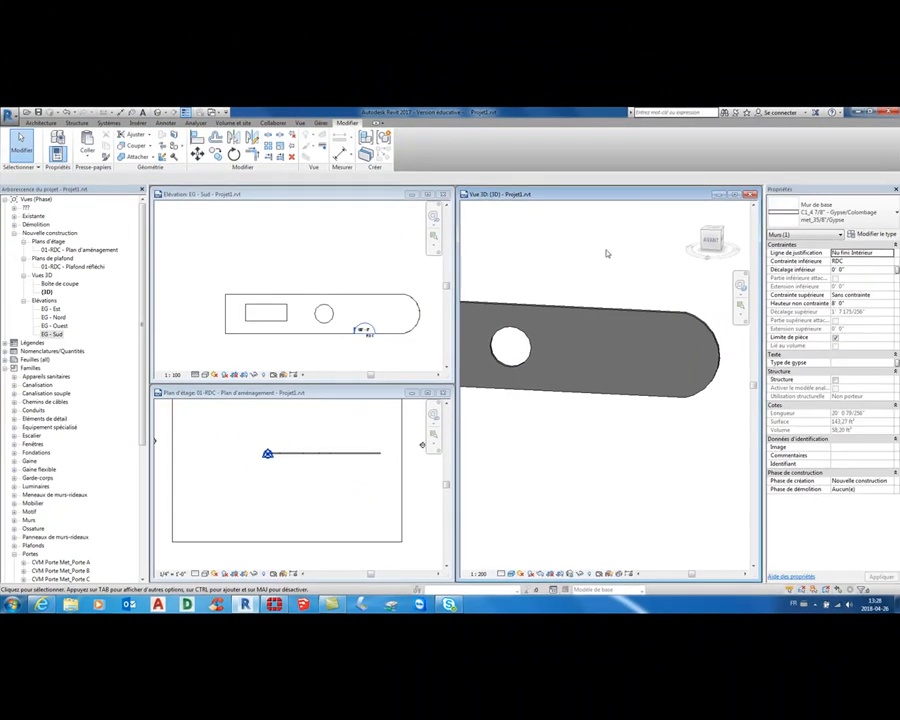
scroll(661, 395, "down", 2)
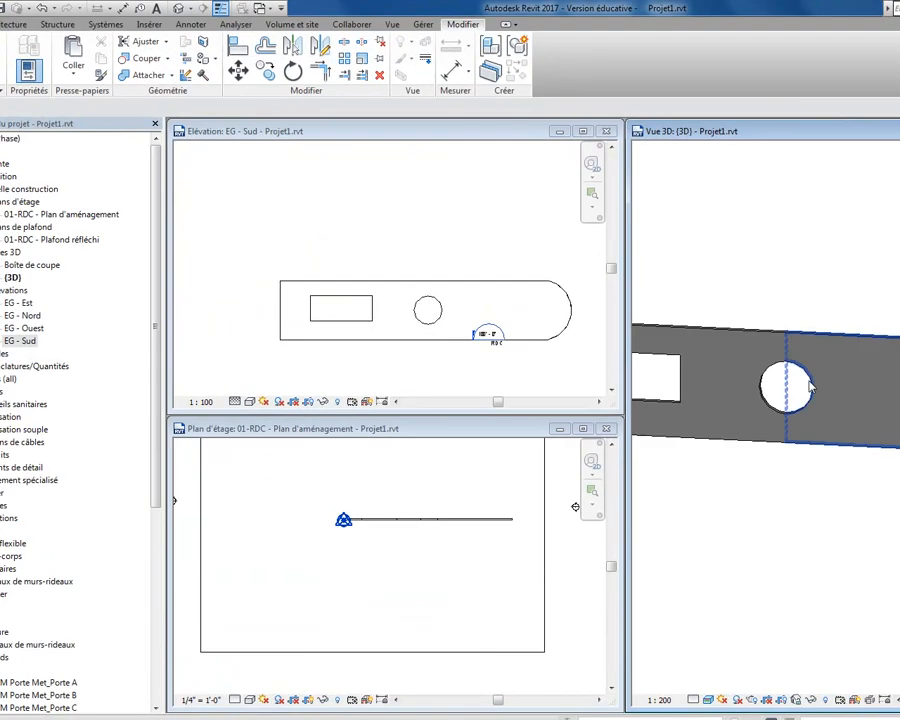
left_click(810, 388)
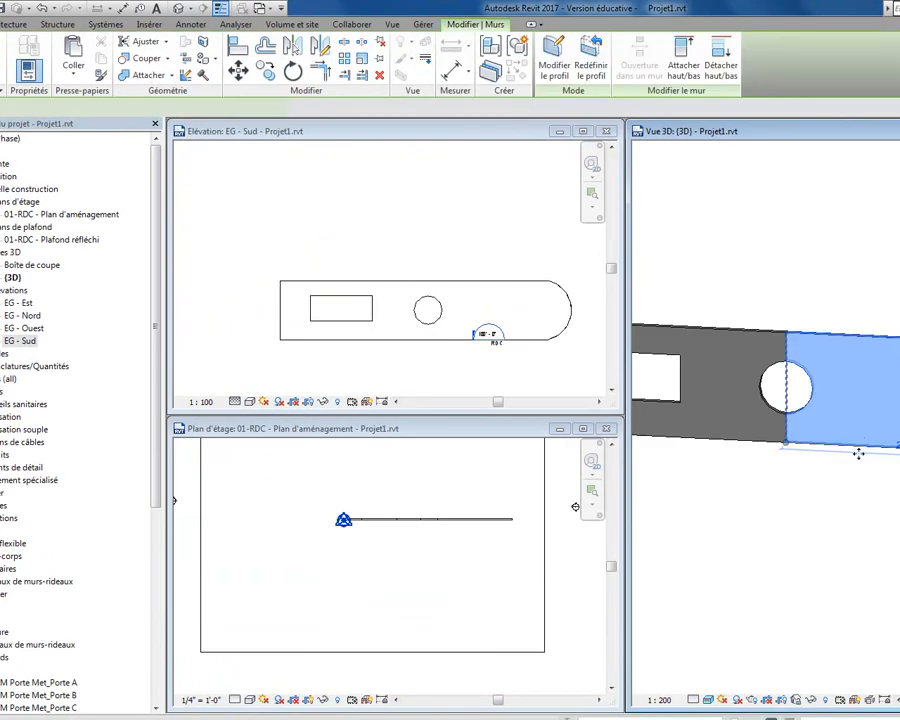
left_click(853, 492)
scroll(852, 494, "down", 5)
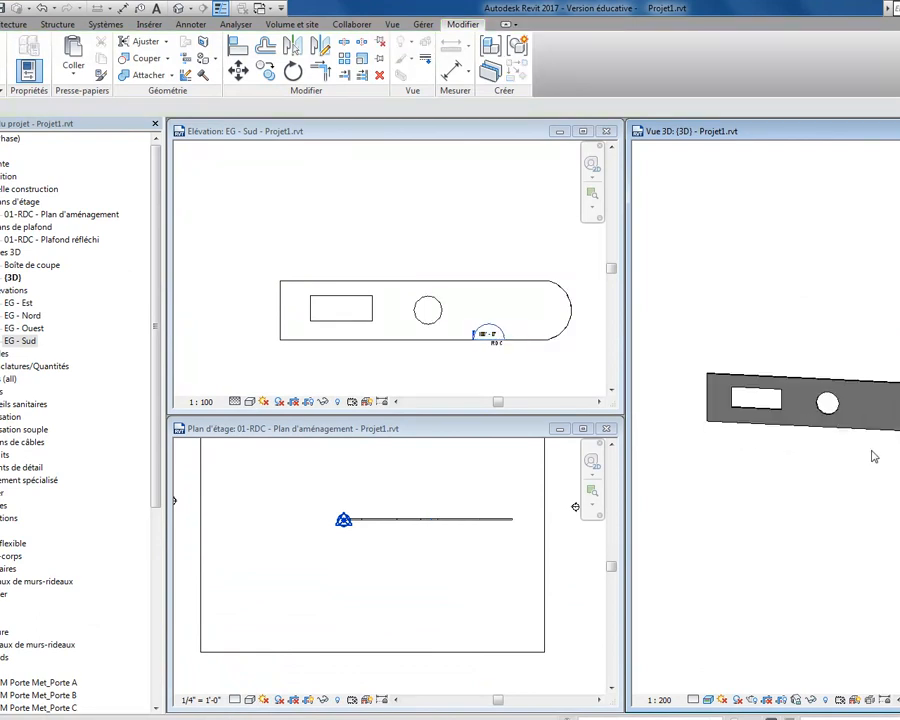
middle_click_drag(864, 462, 853, 437)
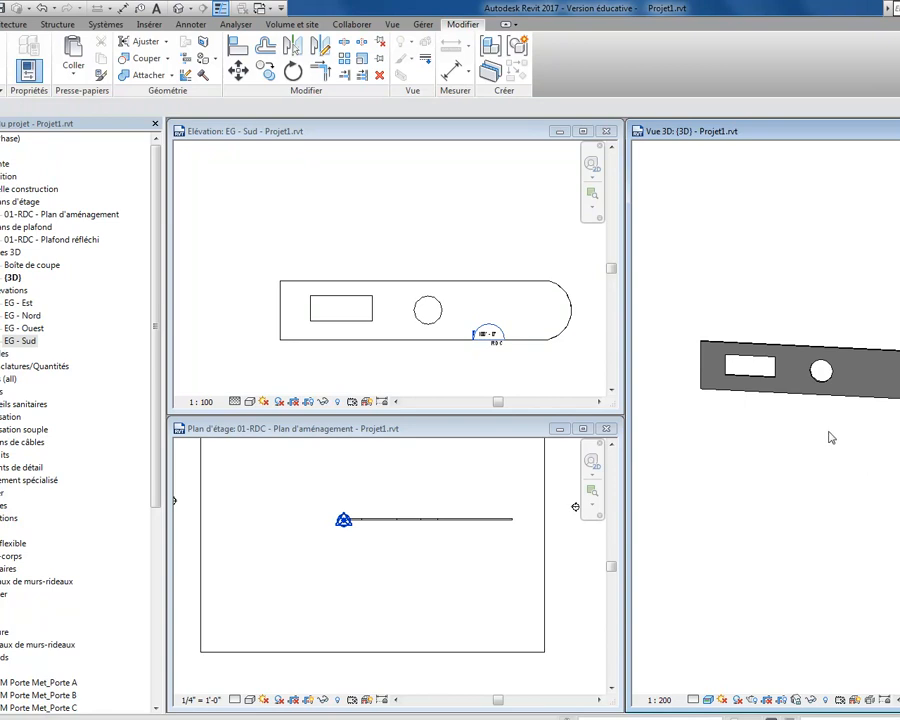
Step: Draw a downward-bulging curved wall below the straight wall in the floor plan with a Start-End-Radius arc, about 36' across and 20'-5" in radius
left_click(12, 24)
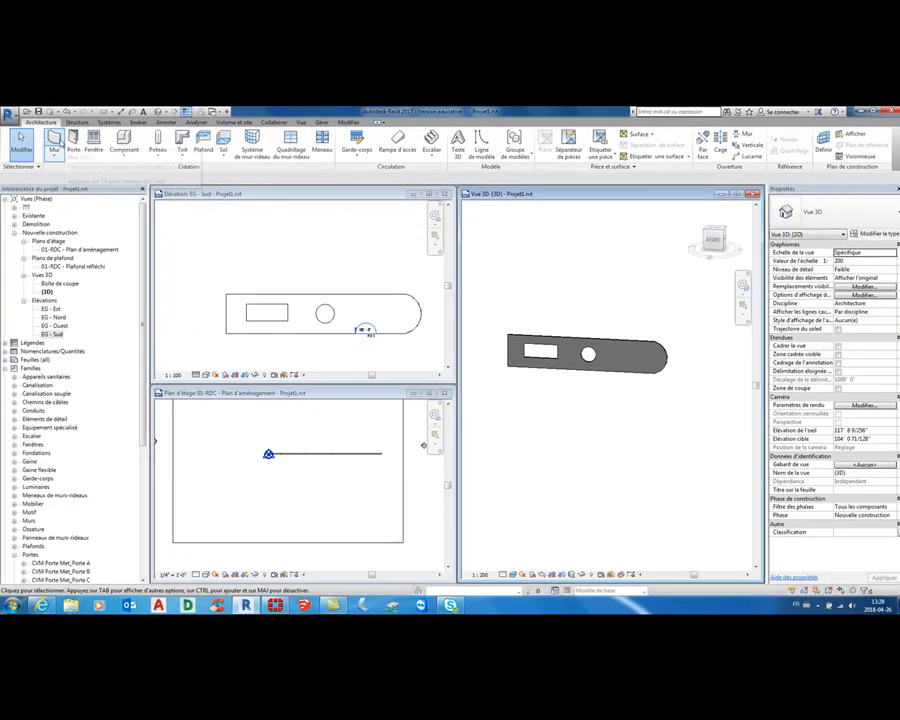
left_click(54, 142)
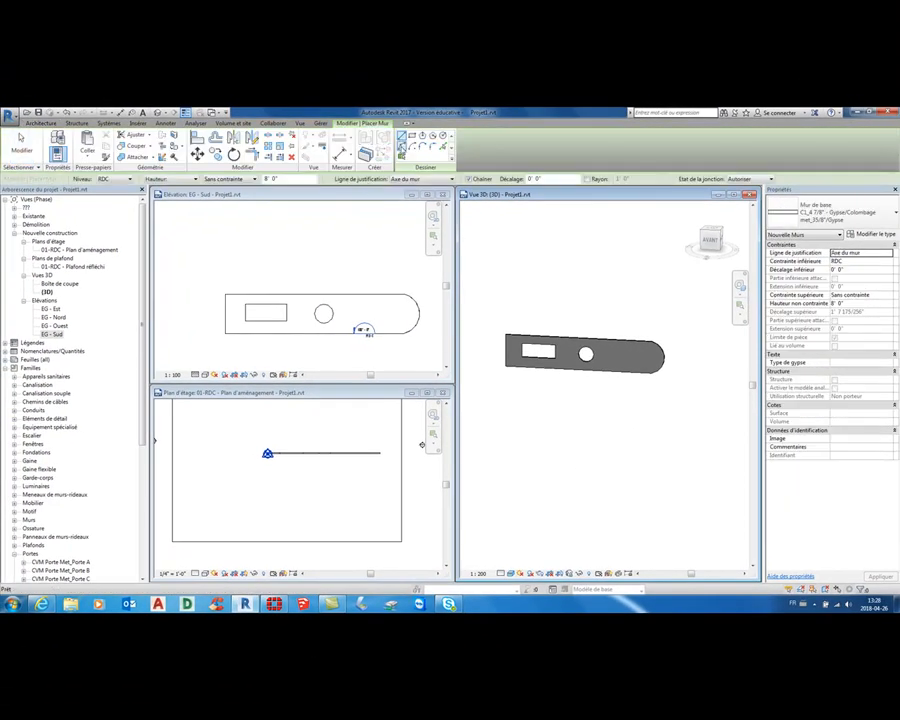
left_click(230, 488)
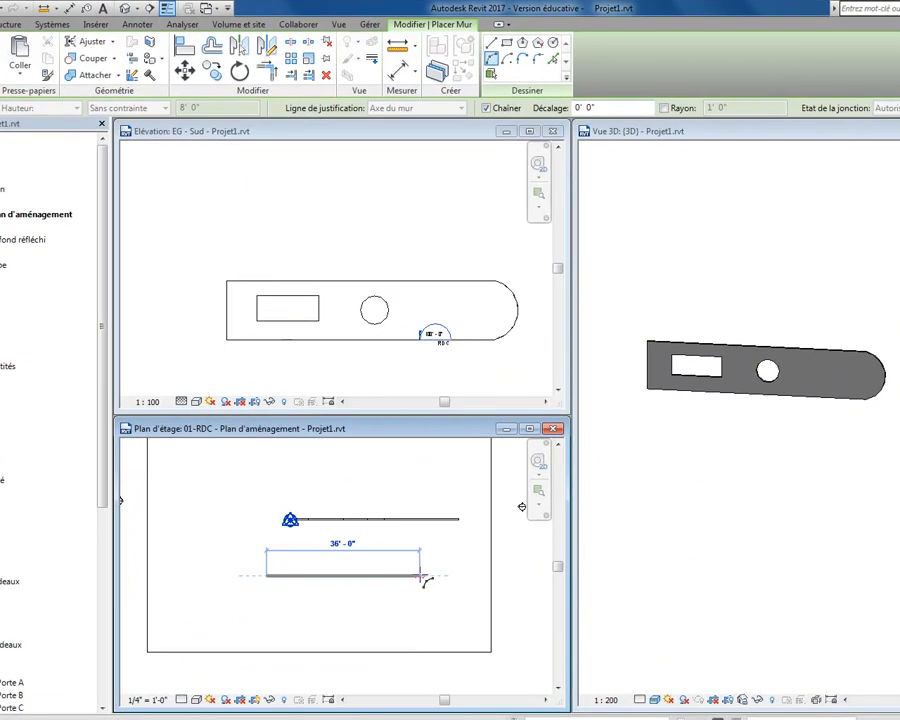
left_click(357, 491)
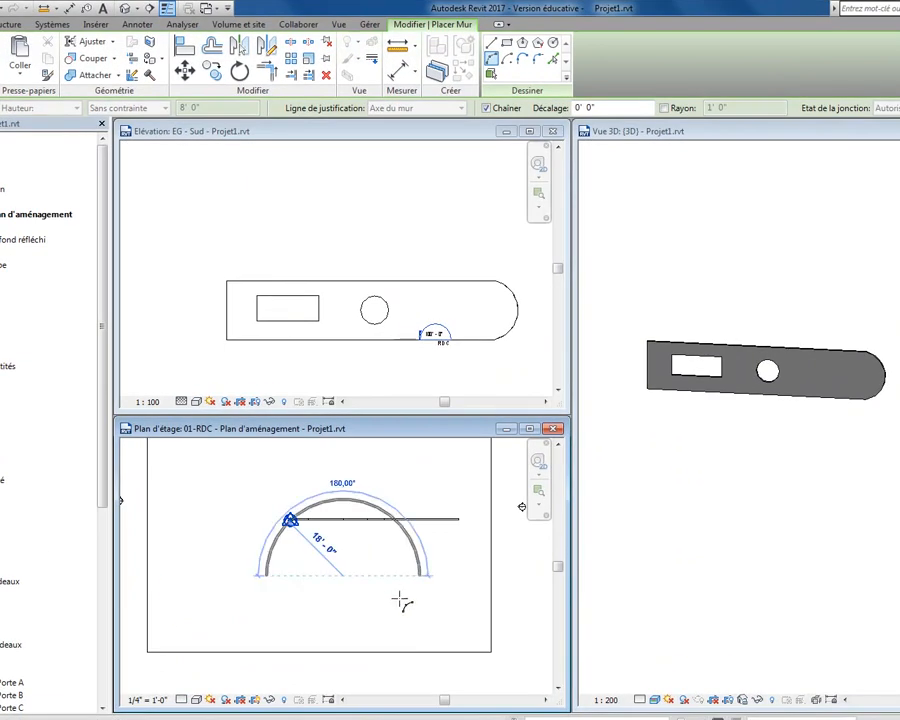
left_click(318, 617)
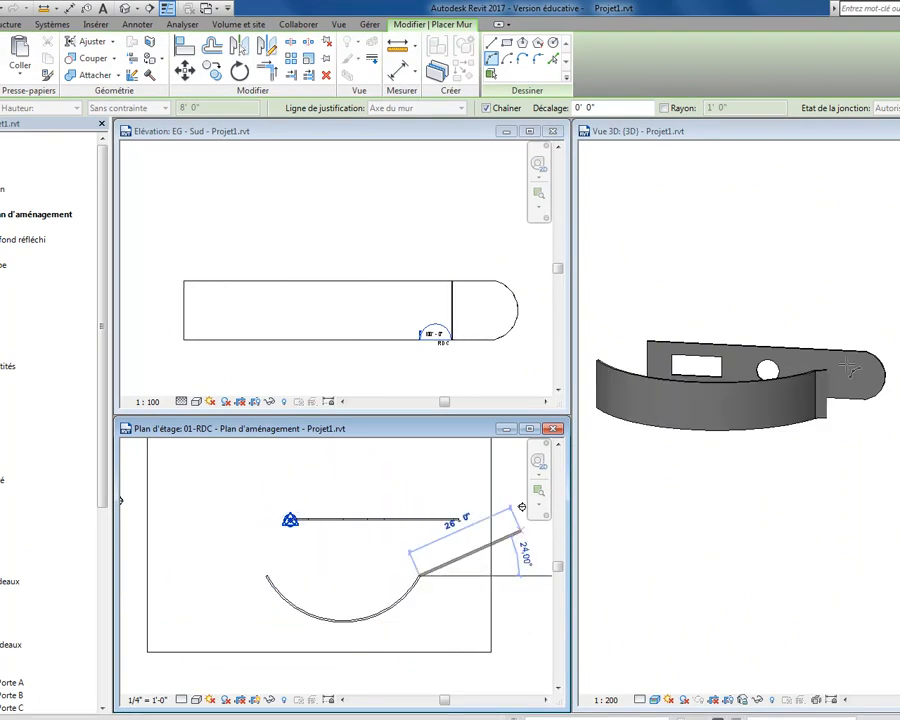
key("Escape")
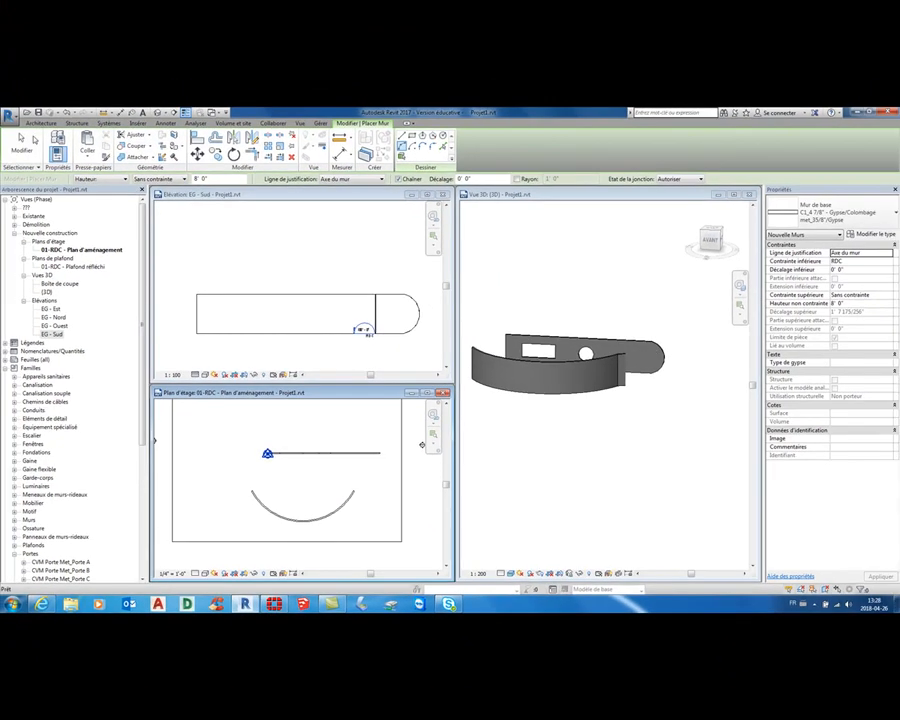
left_click(33, 141)
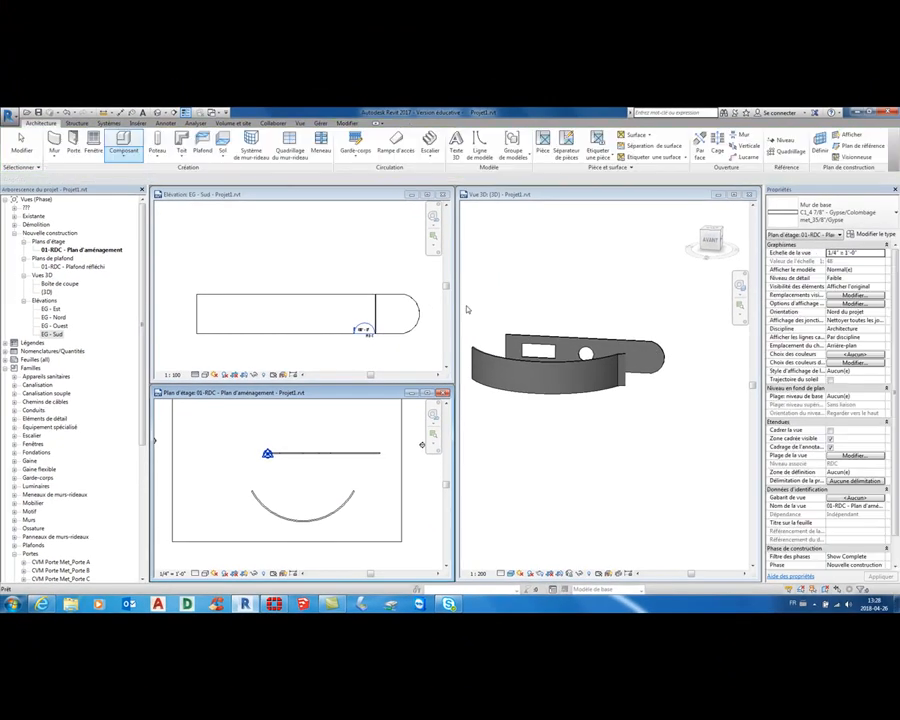
Step: Delete the straight wall with the rounded end behind the curved wall
left_click(614, 344)
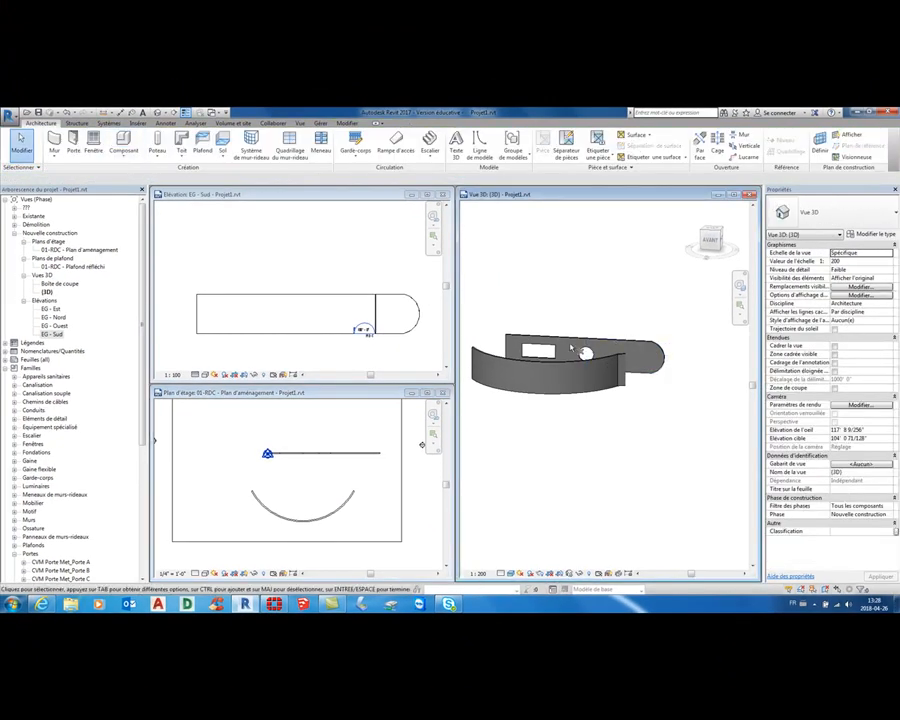
left_click(610, 343)
key("Delete")
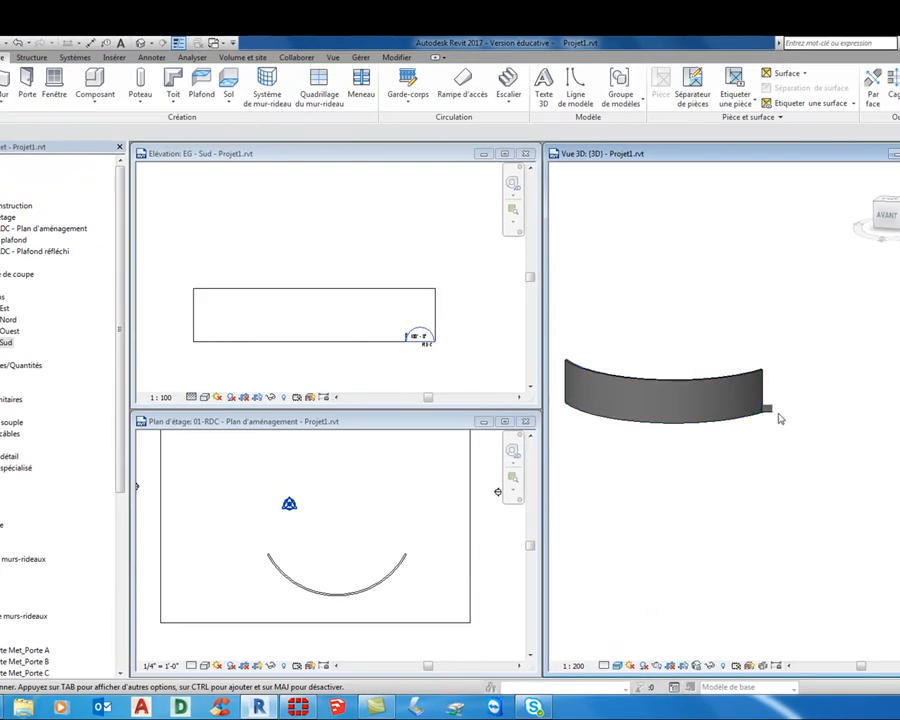
Step: Cut a rectangular wall opening spanning about 58° in the curved wall, from about 2' to 5'-4" above its base
middle_click_drag(781, 419, 783, 458)
left_click(682, 389)
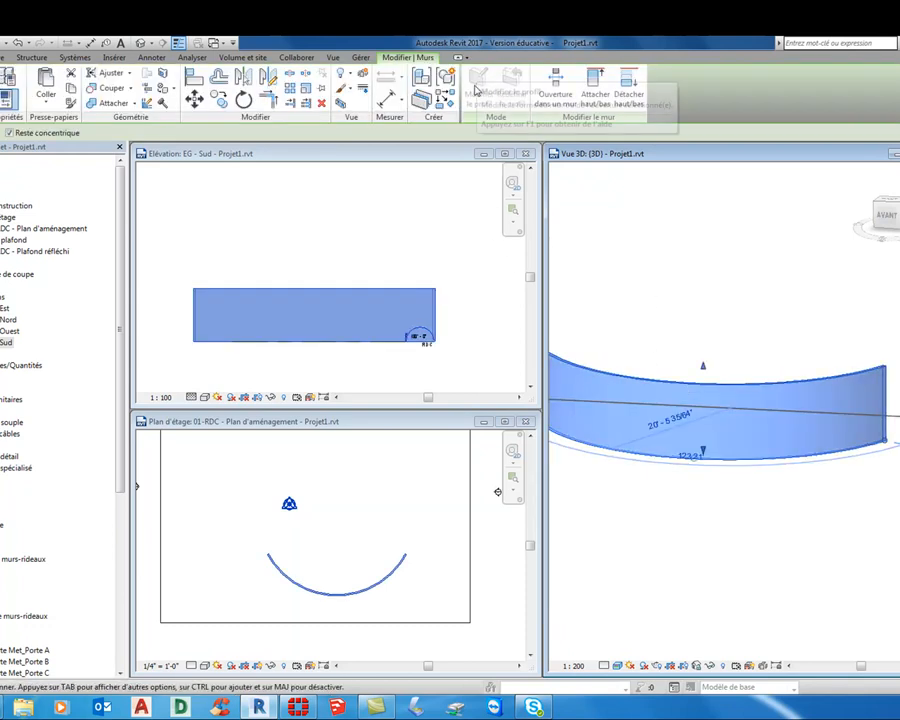
left_click(557, 80)
left_click(618, 405)
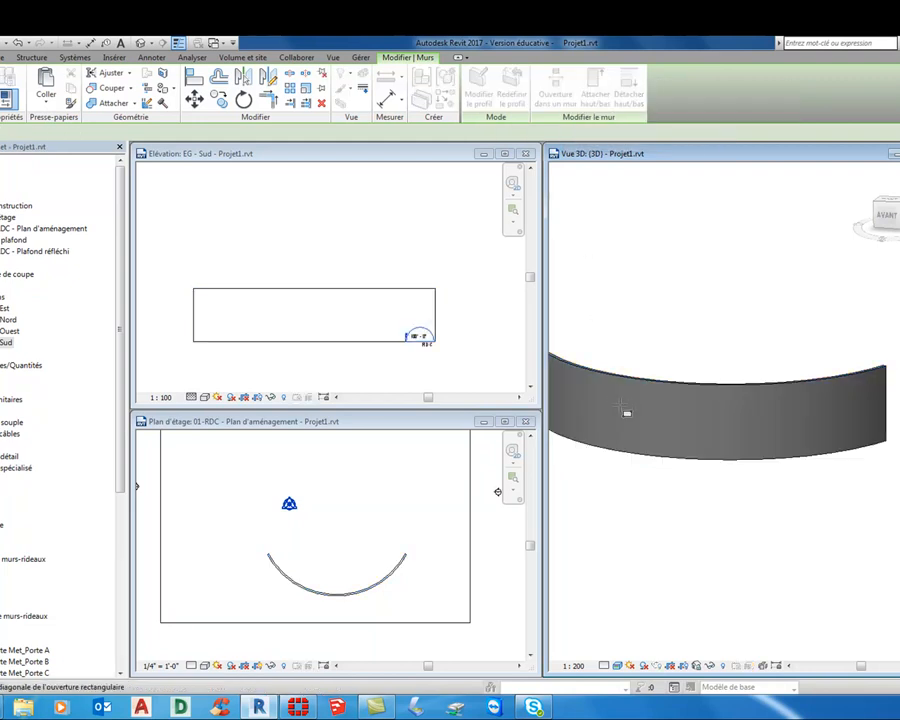
left_click(805, 432)
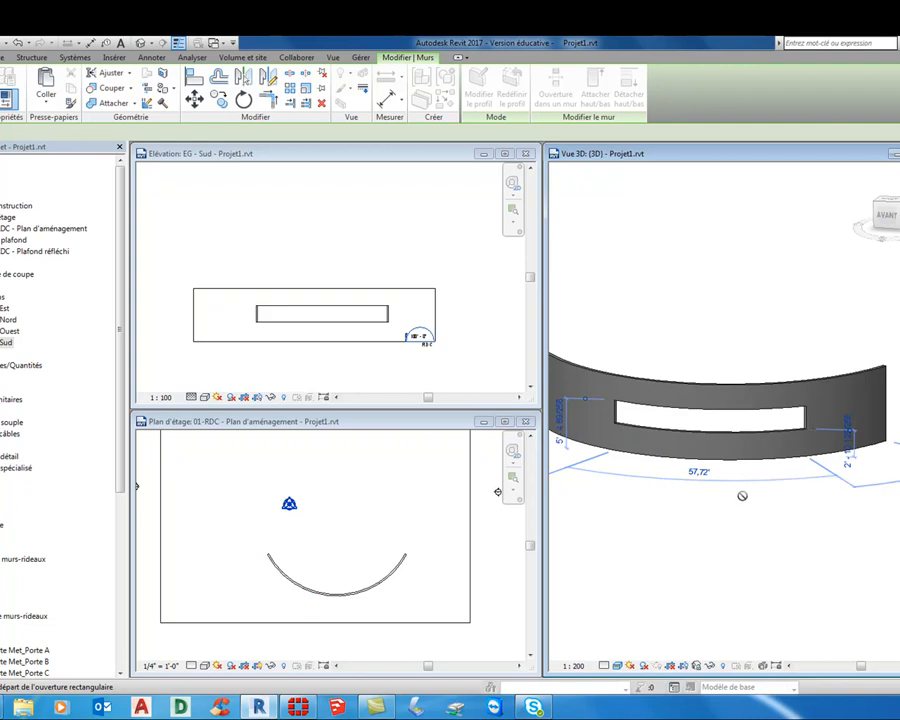
scroll(694, 439, "up", 2)
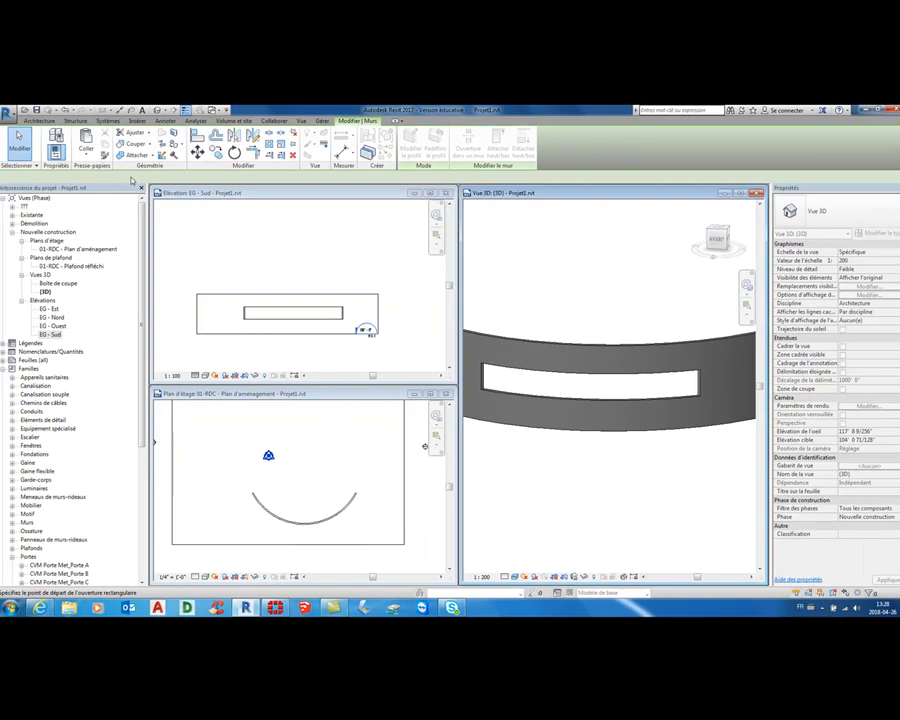
key("Escape")
key("Escape")
Step: Stretch the opening to a base offset of 0'-6" and a top offset of 6'-6", and extend its right end
left_click(566, 400)
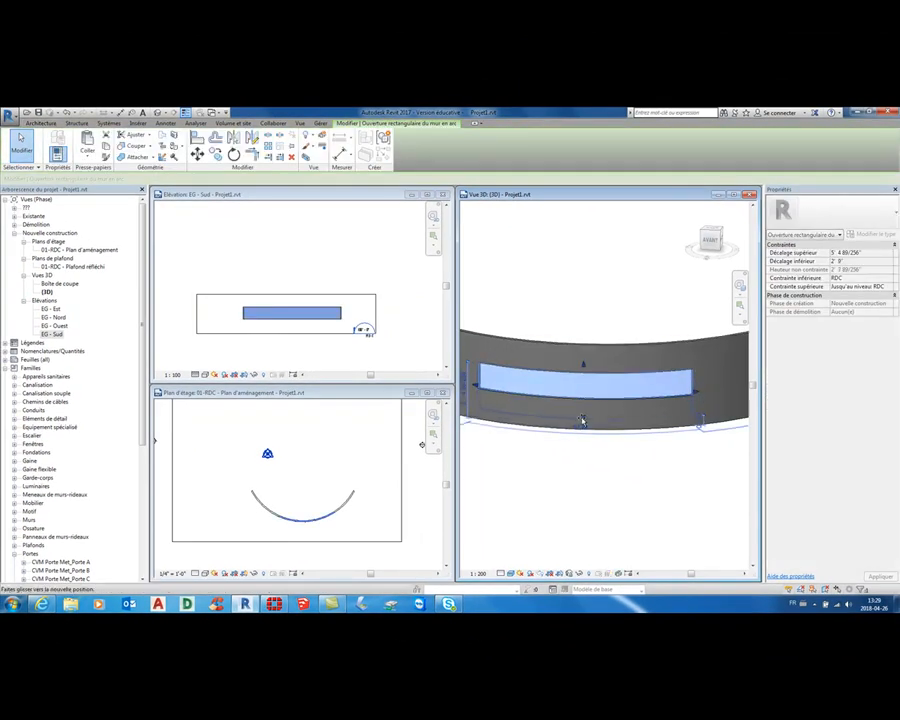
left_click_drag(585, 418, 563, 366)
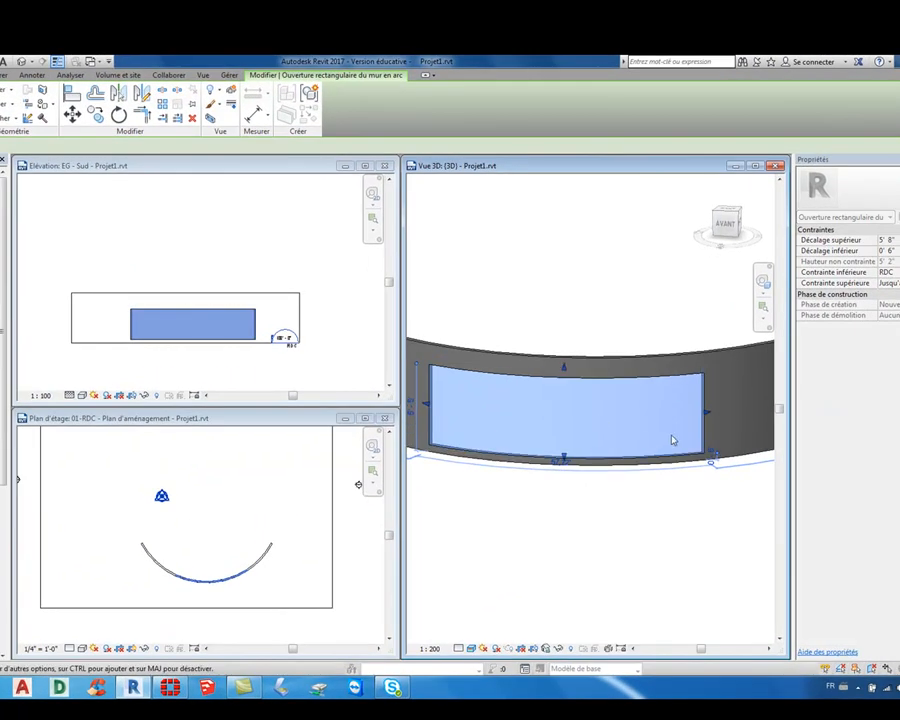
left_click_drag(706, 412, 757, 408)
scroll(226, 563, "up", 5)
scroll(583, 467, "down", 4)
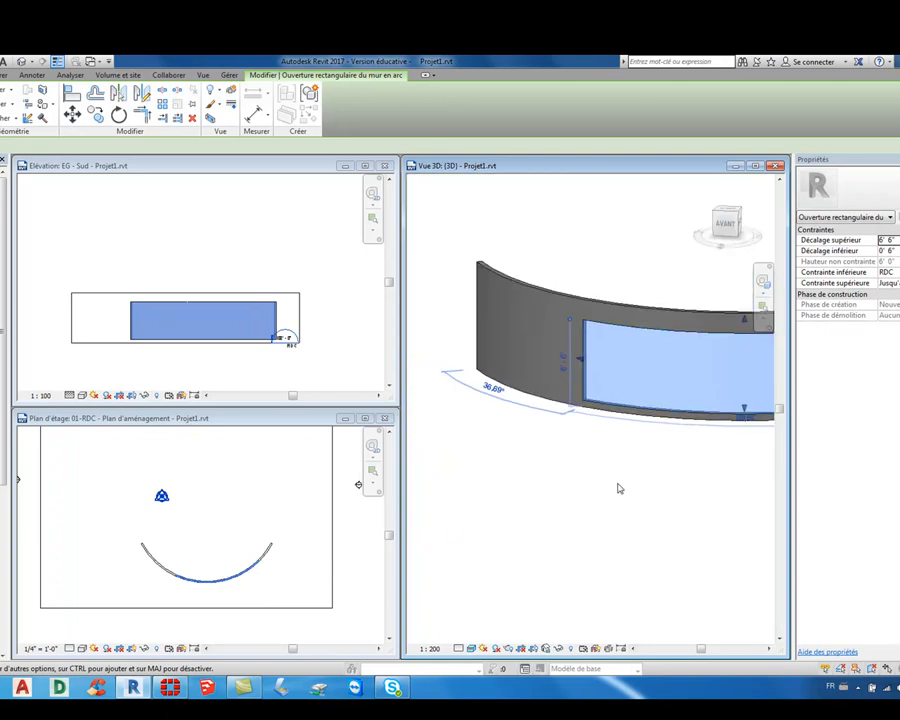
Step: Stretch the opening past both ends of the curved wall to cut the wall into two horizontal strips
scroll(640, 510, "down", 4)
middle_click_drag(729, 446, 617, 437)
left_click_drag(732, 399, 757, 390)
left_click_drag(489, 407, 451, 383)
left_click(546, 286)
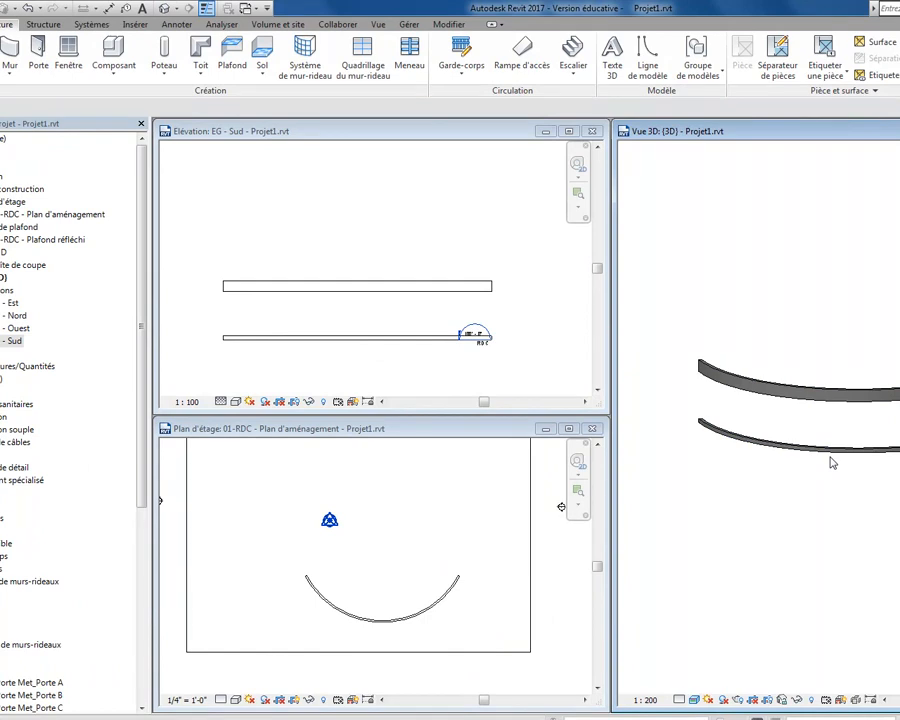
Step: Pull both ends of the opening back inside the curved wall, about 10° from its left end and 9° from its right end
left_click(839, 404)
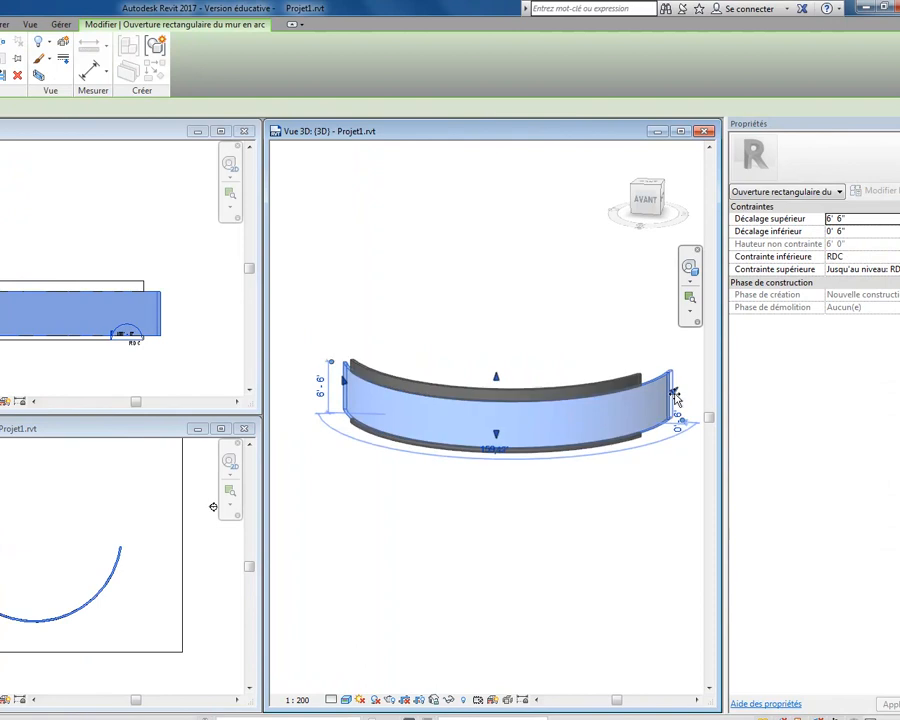
left_click_drag(676, 400, 607, 410)
left_click_drag(345, 383, 406, 402)
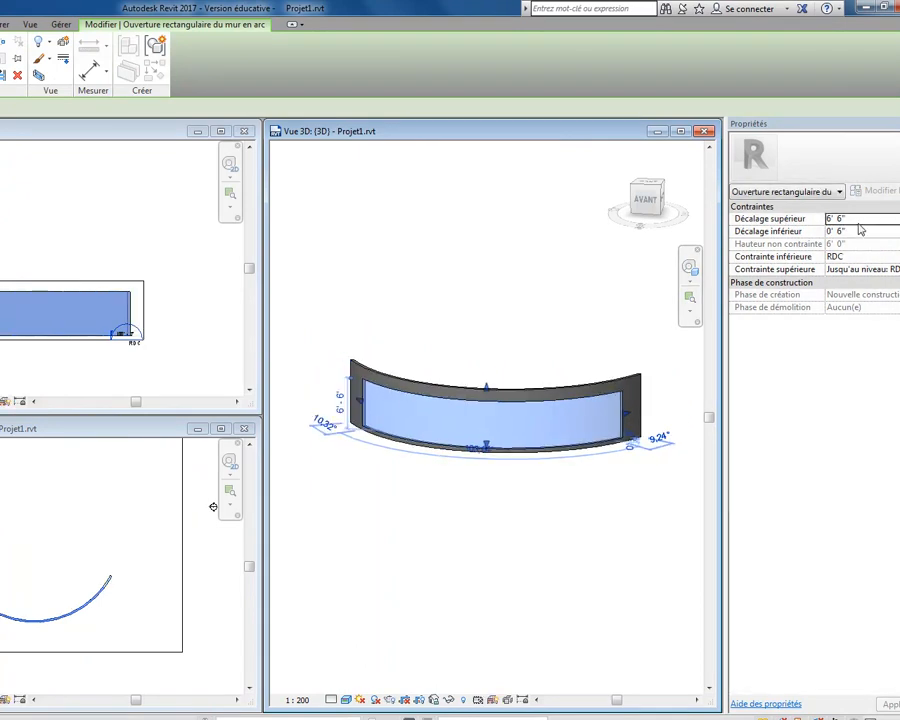
Step: Set the opening's base offset to 1'-0" after trying 12'
left_click(856, 231)
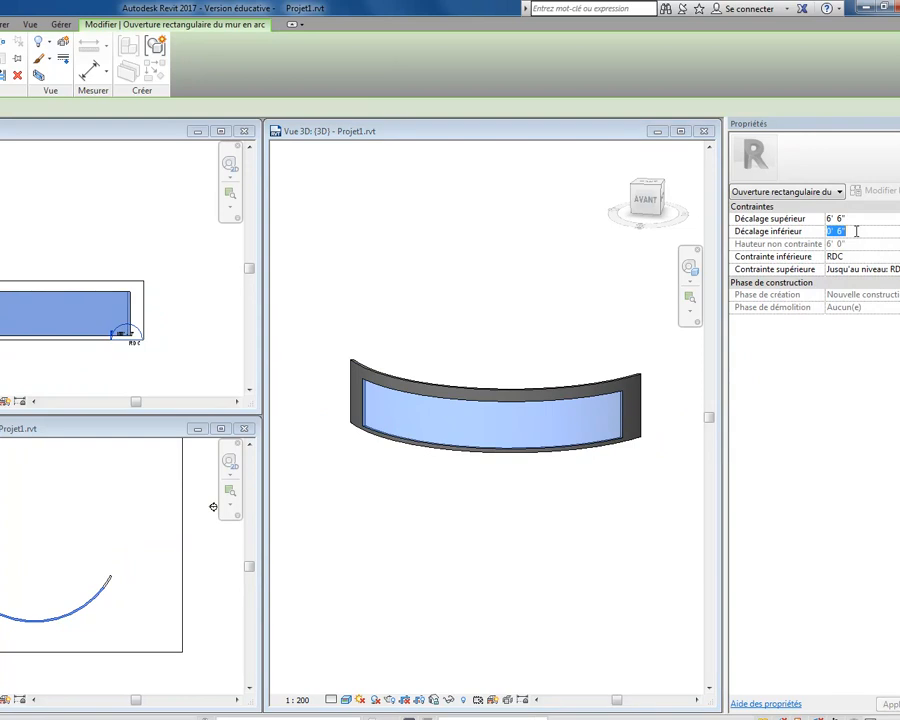
type("12")
key("Return")
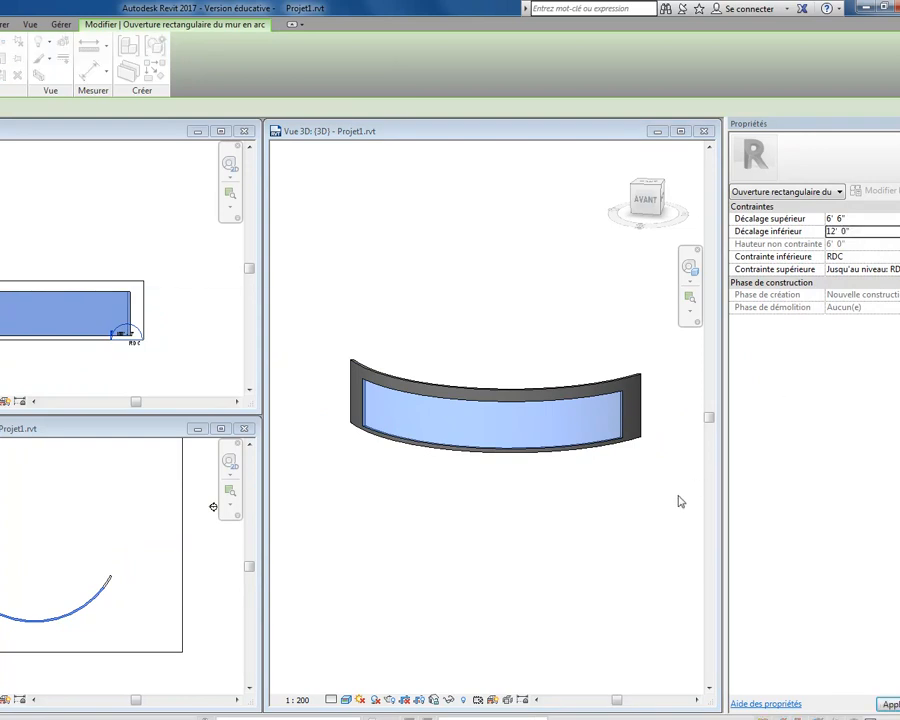
left_click(396, 419)
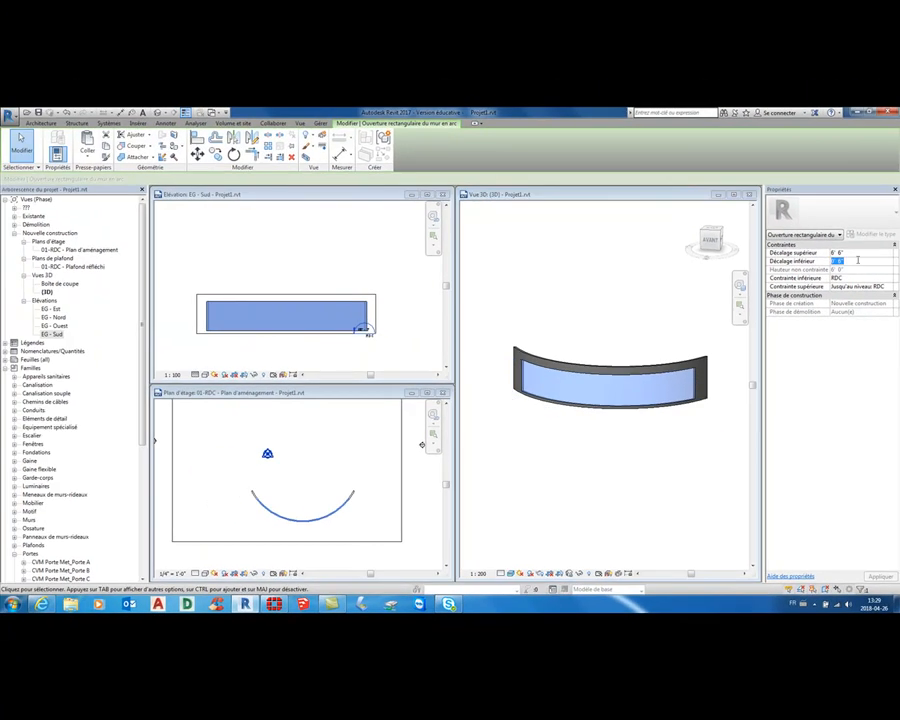
key("Return")
Step: Open the opening's top offset for editing
left_click(855, 254)
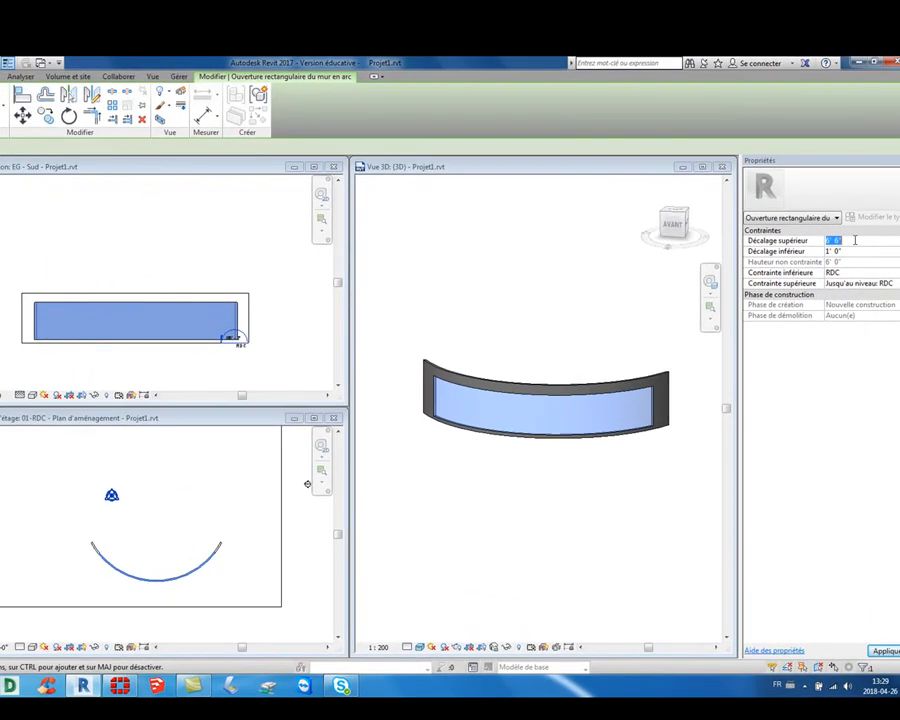